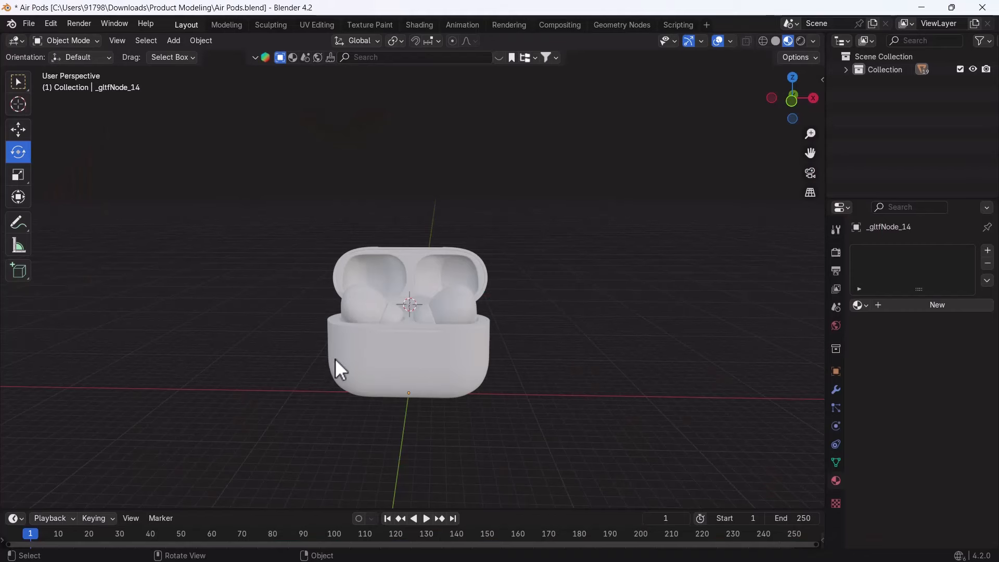
- Start a new General file, saving the changes to Air Pods.blend
{"action": "middle_click_drag", "start_coordinate": [335, 358], "coordinate": [386, 351]}
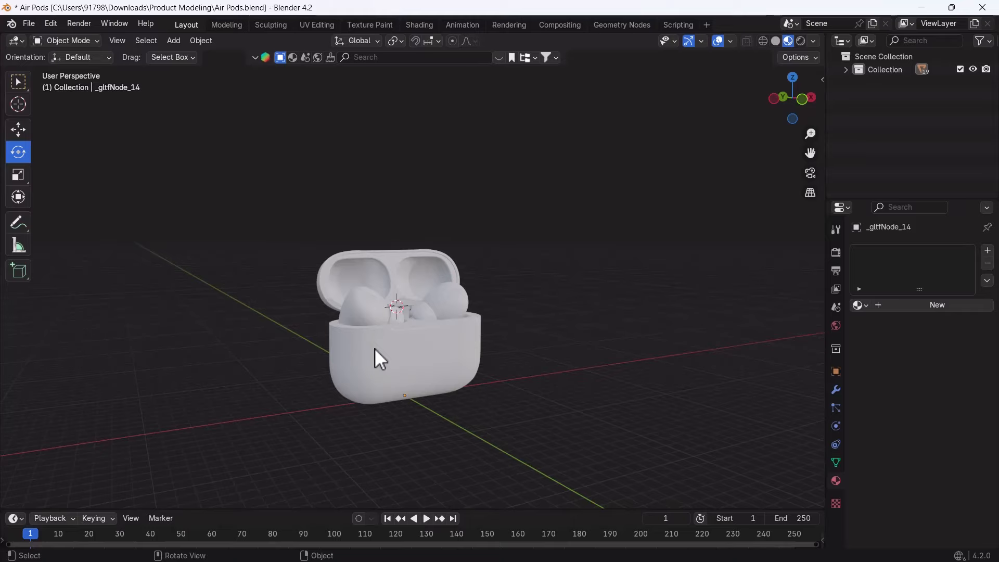
{"action": "left_click", "coordinate": [24, 25]}
{"action": "mouse_move", "coordinate": [73, 38]}
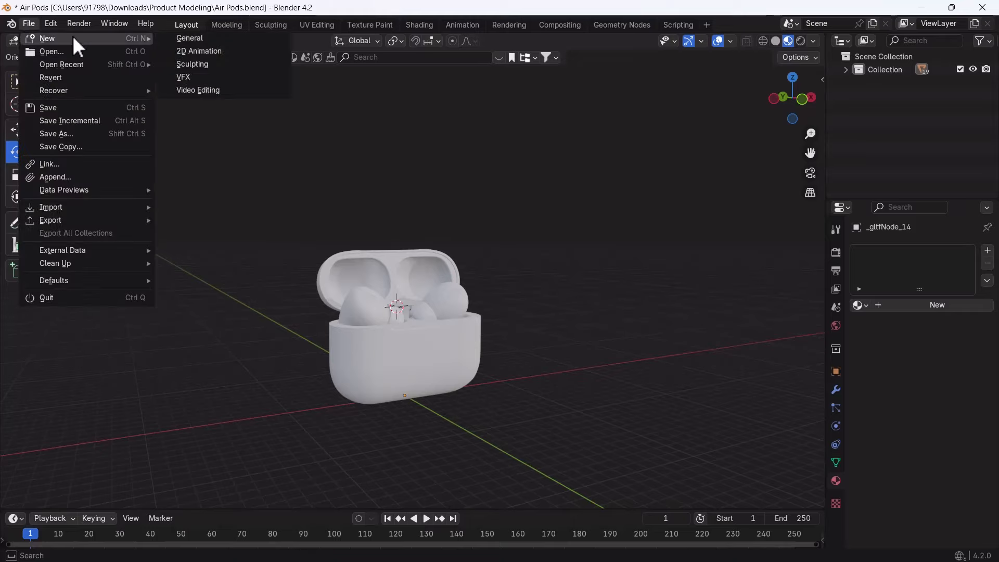
{"action": "left_click", "coordinate": [158, 40]}
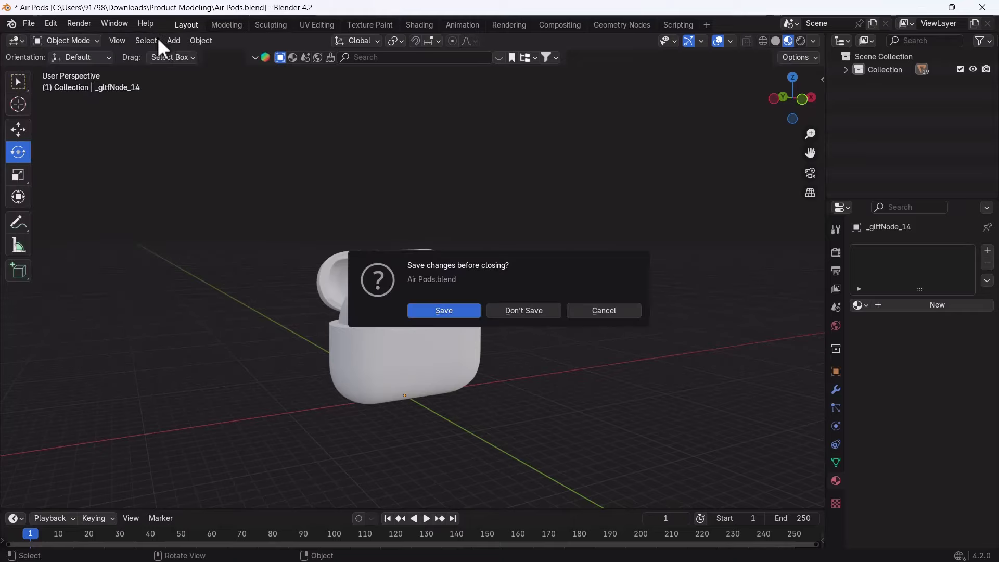
{"action": "left_click", "coordinate": [436, 308]}
- Turn on the Screencast Keys overlay for the 3D viewport
{"action": "key", "text": "n"}
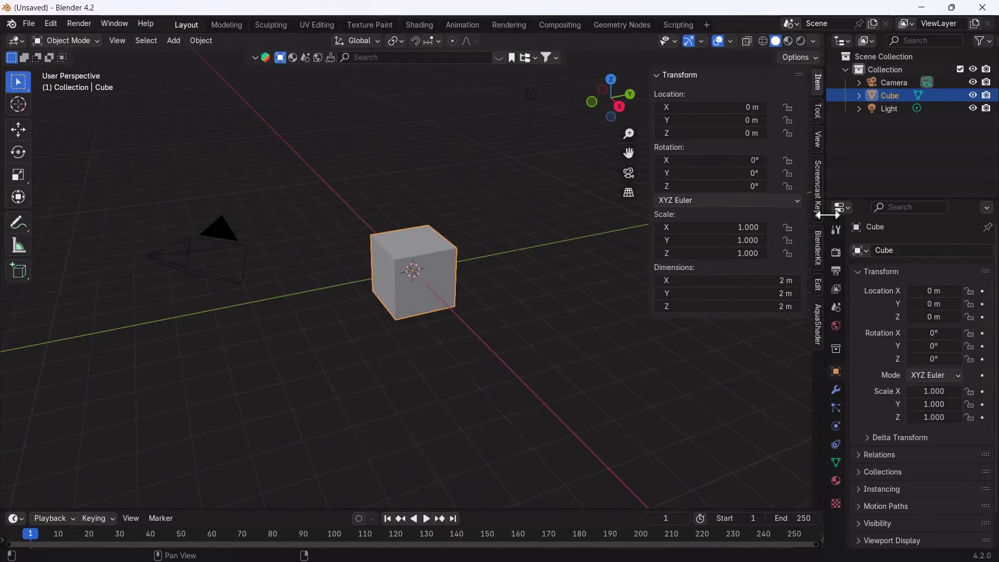
{"action": "left_click", "coordinate": [817, 187]}
{"action": "key", "text": "n"}
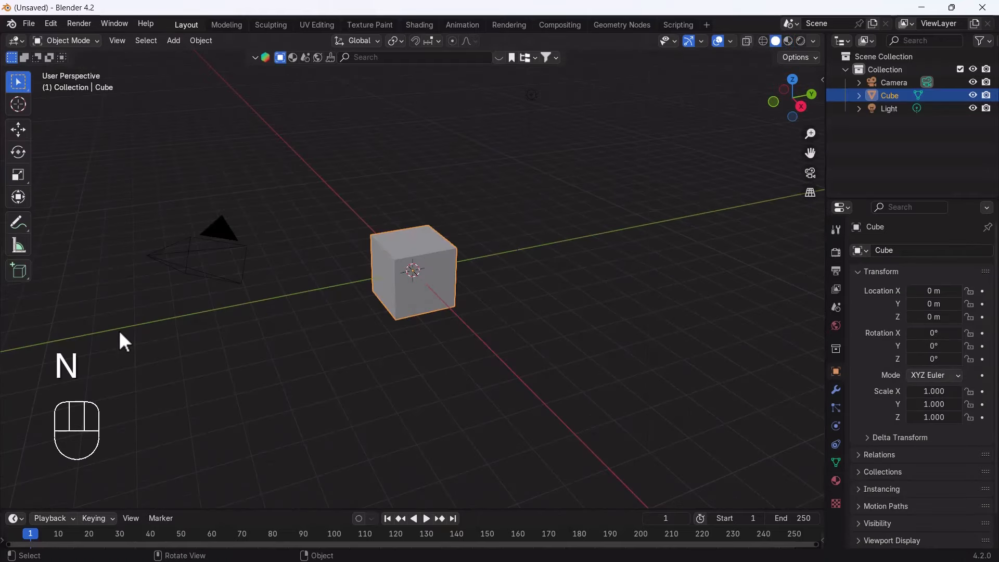
- Delete the default camera, cube and light from the scene
{"action": "left_click_drag", "start_coordinate": [172, 377], "coordinate": [573, 113]}
{"action": "key", "text": "Delete"}
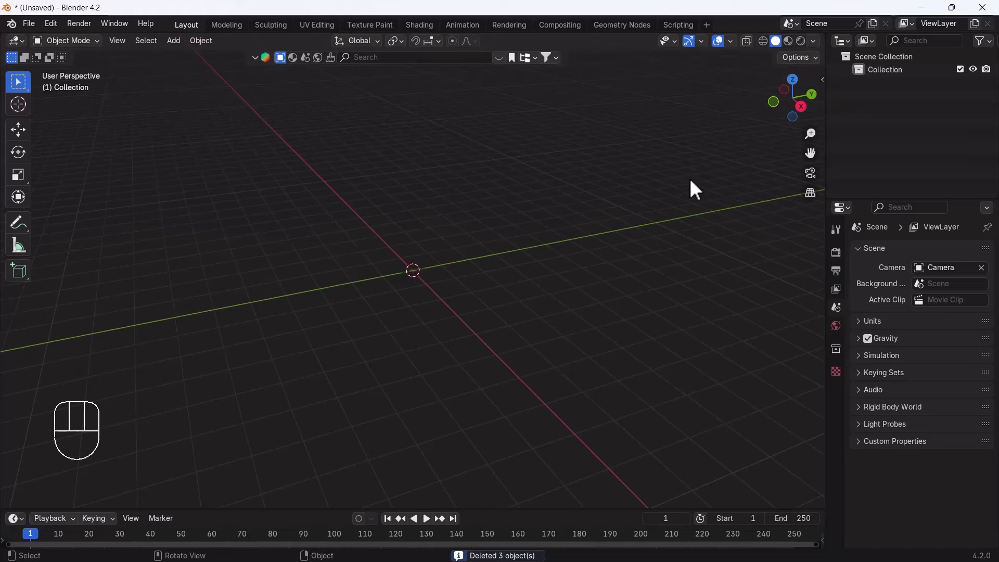
- Split the 3D viewport vertically and turn the new area into an Image Editor
{"action": "left_click_drag", "start_coordinate": [824, 34], "coordinate": [541, 57]}
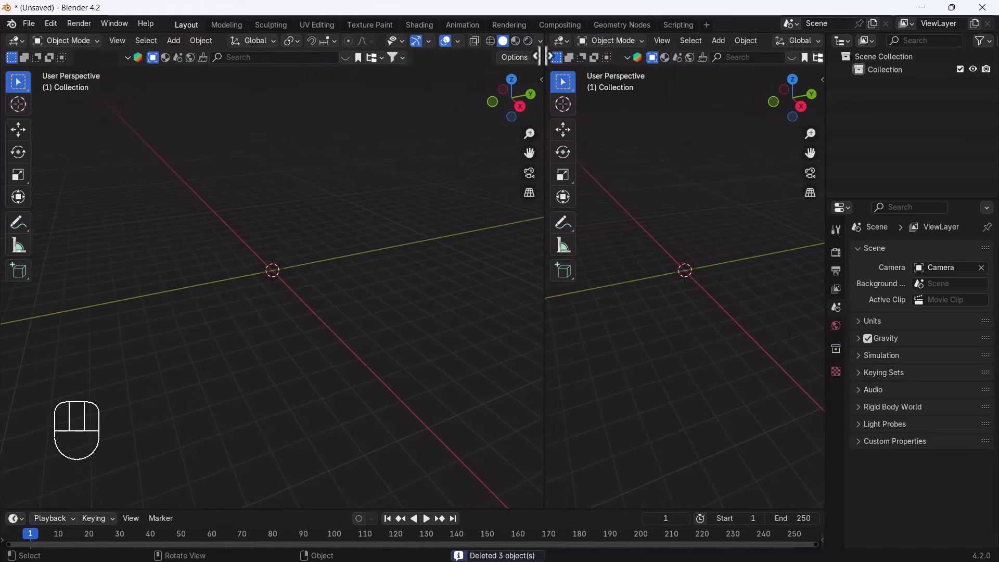
{"action": "left_click", "coordinate": [553, 41]}
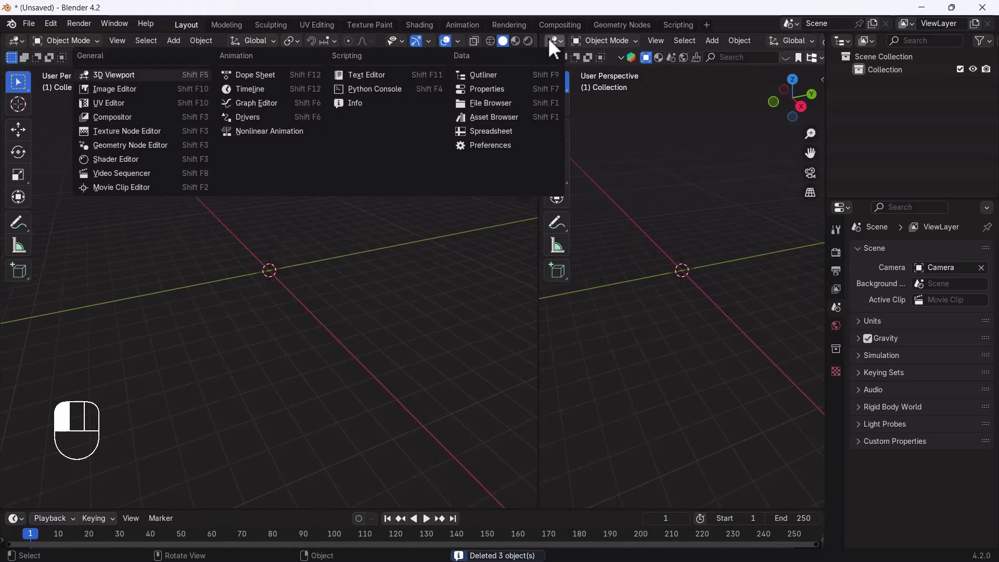
{"action": "left_click", "coordinate": [113, 92]}
- Open the Coca-Cola can splash image from Downloads\Generic Renders as reference and slightly widen the 3D viewport beside it
{"action": "left_click", "coordinate": [761, 45]}
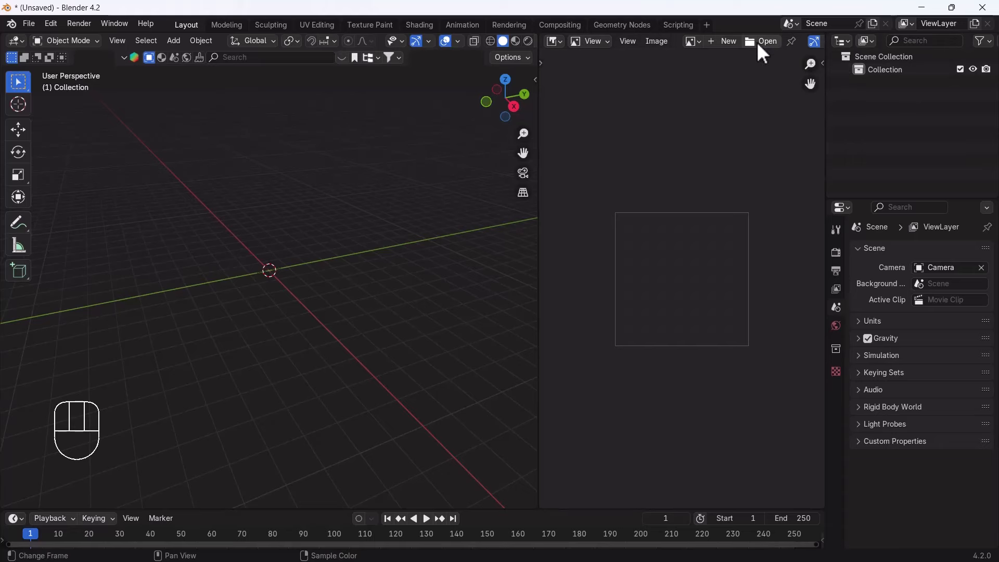
{"action": "left_click", "coordinate": [539, 130]}
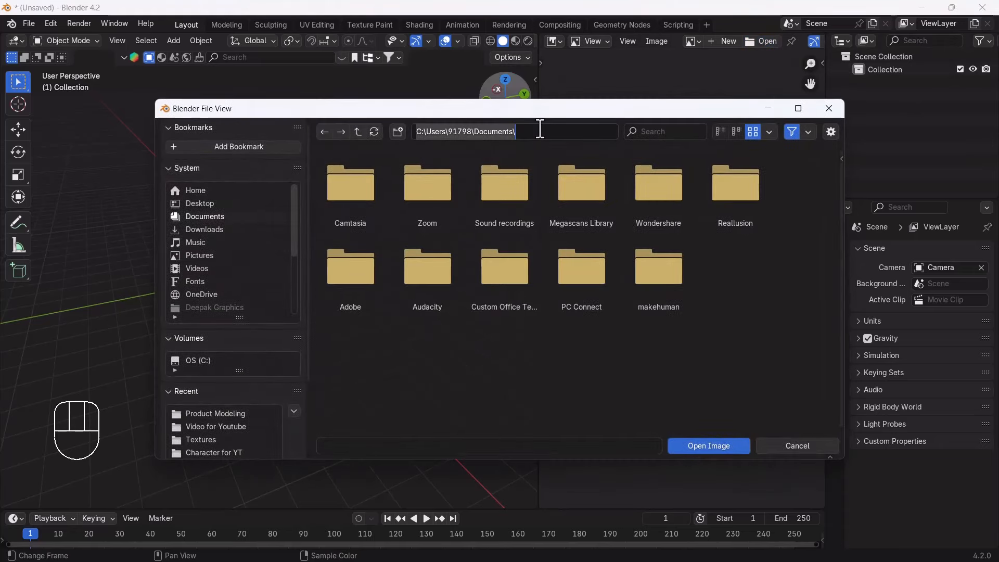
{"action": "type", "text": "C:\\Users\\91798\\Downloads\\Generic Renders\\"}
{"action": "key", "text": "Return"}
{"action": "double_click", "coordinate": [429, 203]}
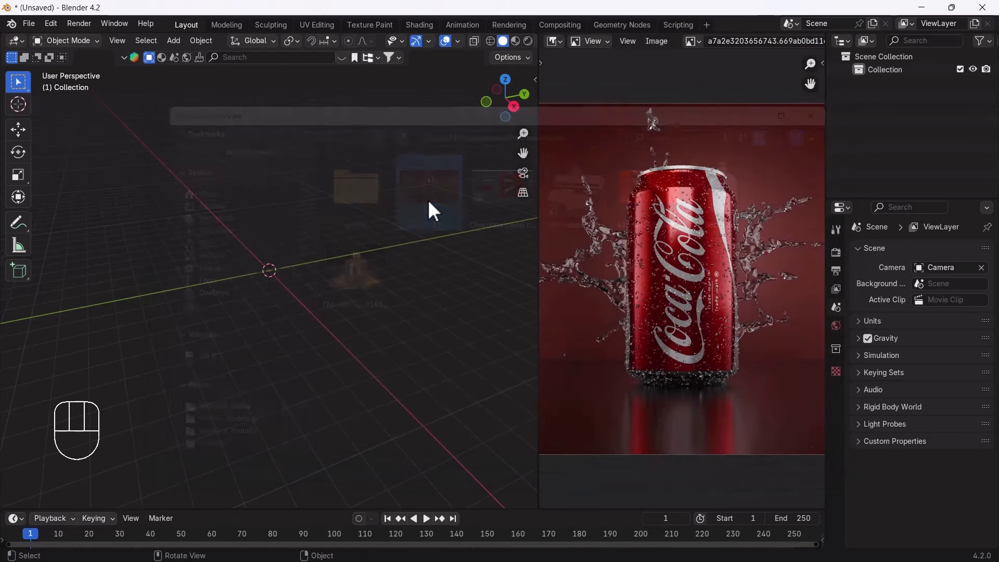
{"action": "scroll", "coordinate": [641, 274], "scroll_direction": "down", "scroll_amount": 1}
{"action": "scroll", "coordinate": [667, 284], "scroll_direction": "up", "scroll_amount": 4}
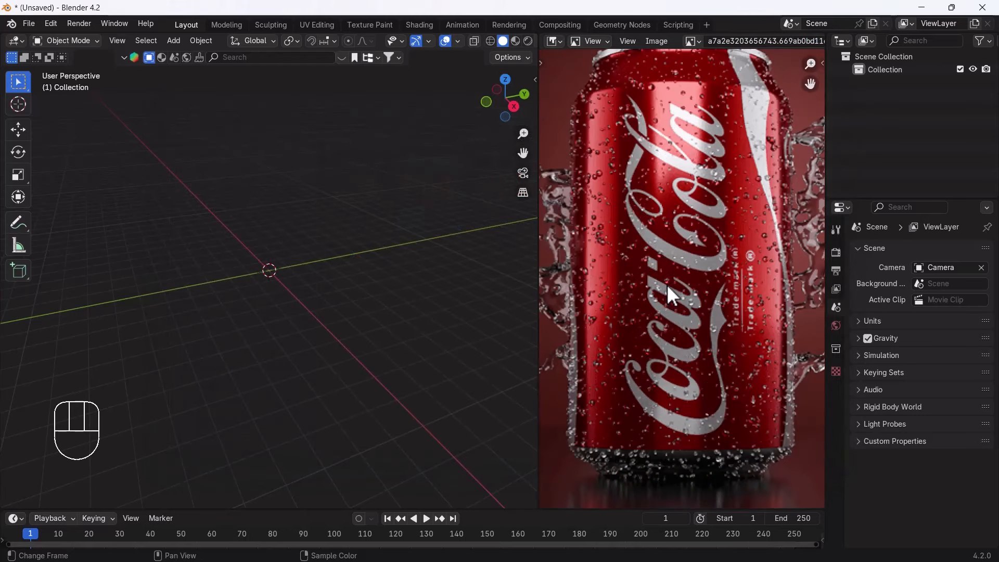
{"action": "scroll", "coordinate": [667, 284], "scroll_direction": "down", "scroll_amount": 5}
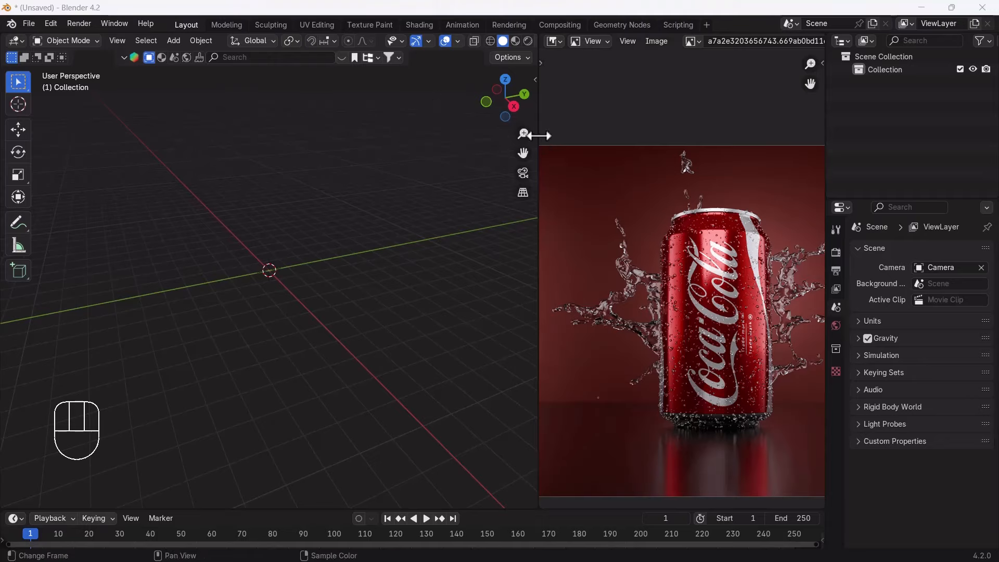
{"action": "left_click_drag", "start_coordinate": [539, 119], "coordinate": [563, 117]}
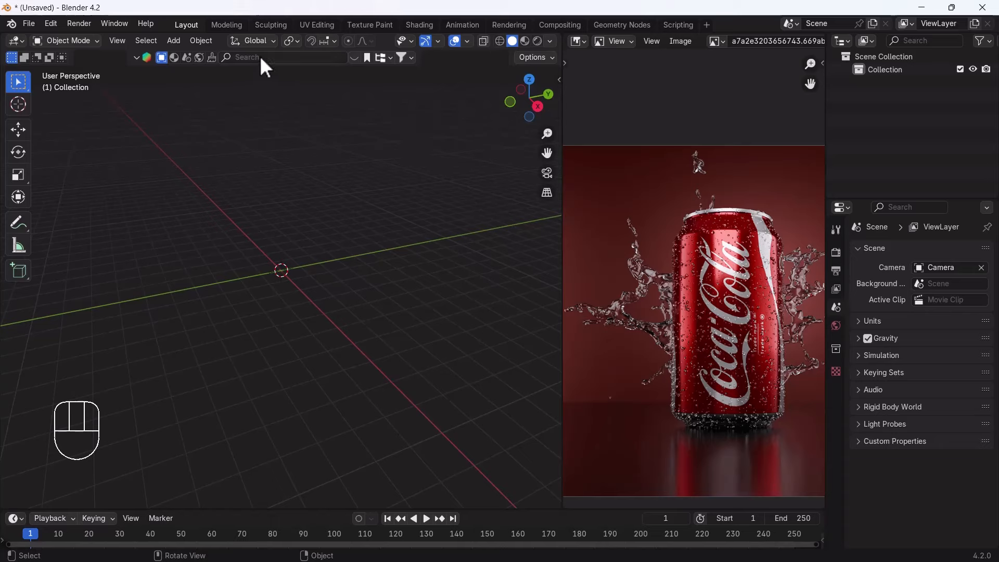
- Search the BlenderKit model library for "coke" with free assets listed first
{"action": "left_click", "coordinate": [411, 58]}
{"action": "left_click", "coordinate": [369, 107]}
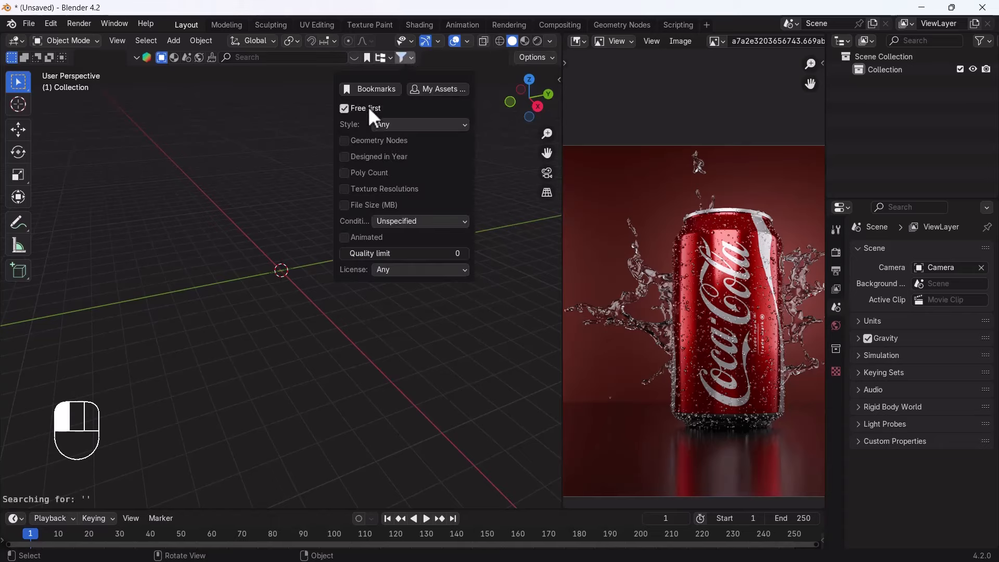
{"action": "left_click", "coordinate": [267, 58]}
{"action": "type", "text": "coke"}
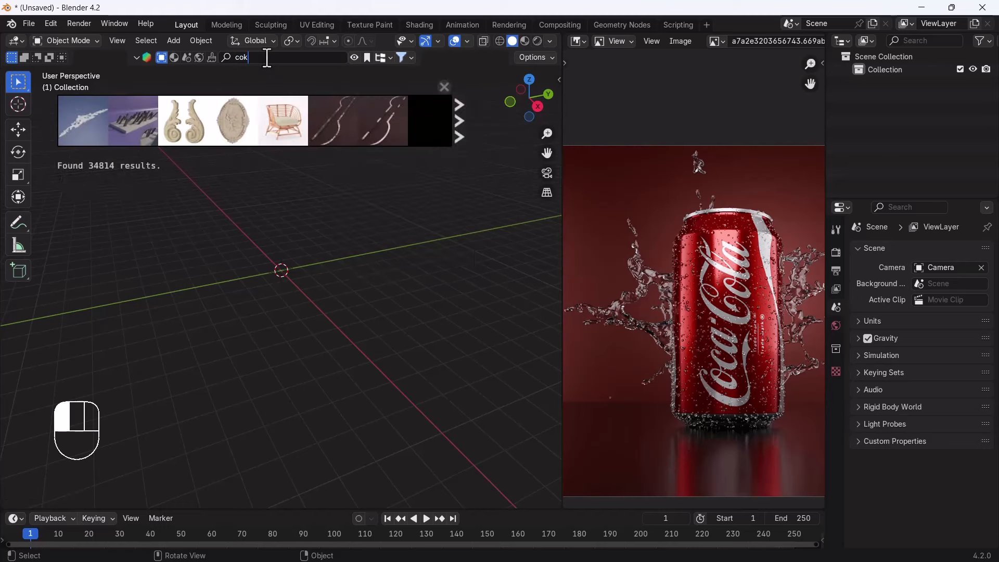
{"action": "key", "text": "Return"}
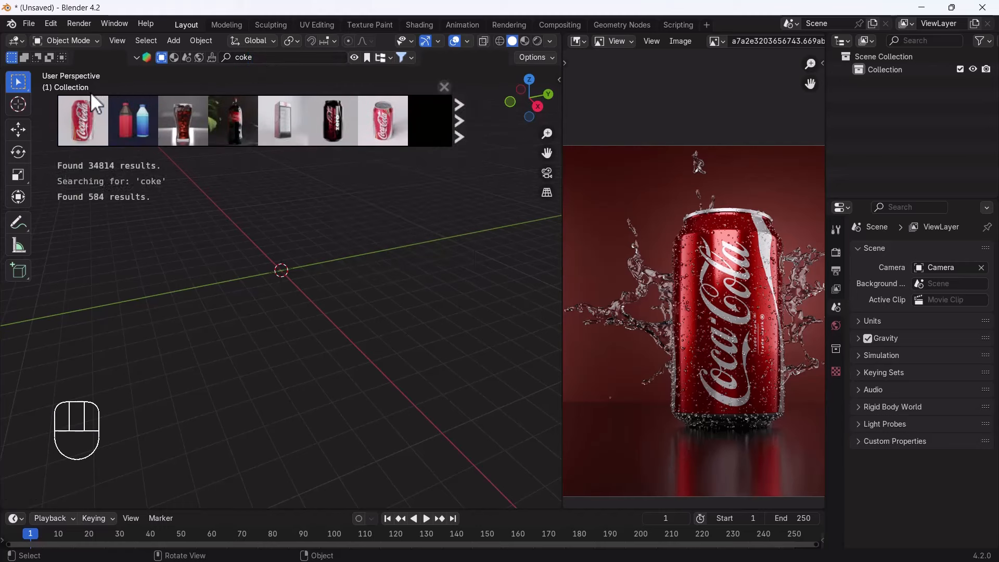
- Place the "Coca Cola" can model with water droplets in the scene and close the asset results
{"action": "mouse_move", "coordinate": [89, 133]}
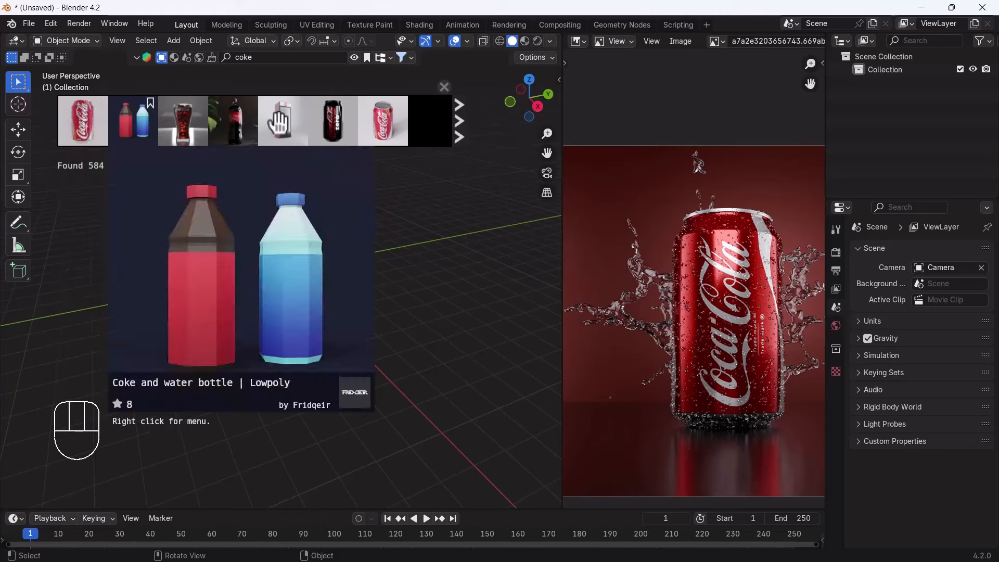
{"action": "mouse_move", "coordinate": [371, 121]}
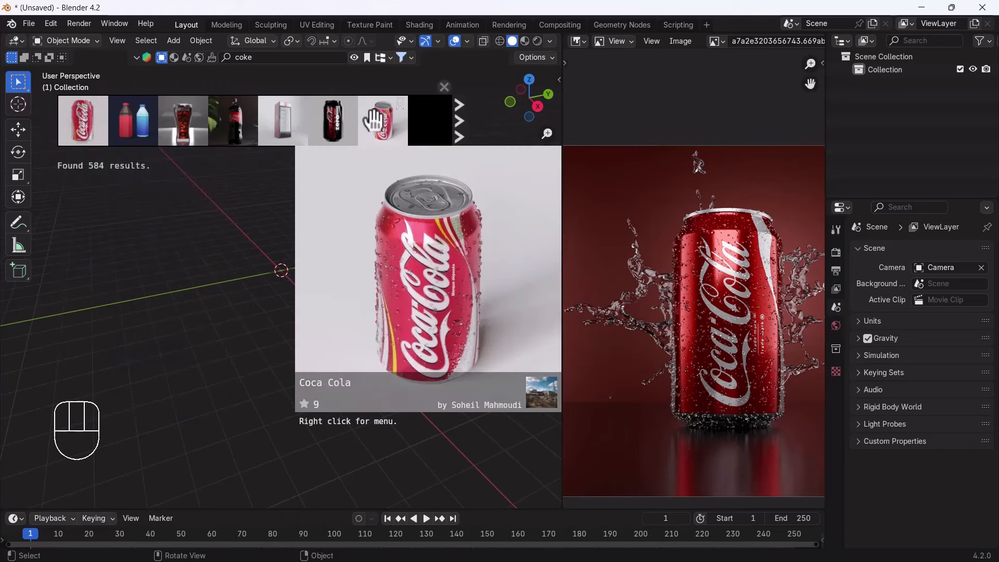
{"action": "left_click_drag", "start_coordinate": [373, 121], "coordinate": [307, 317]}
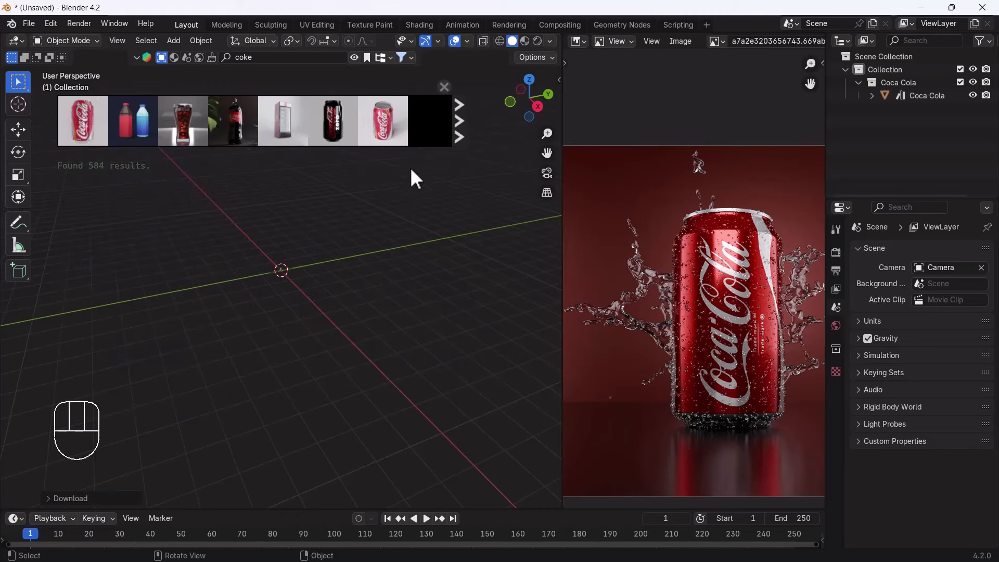
{"action": "left_click", "coordinate": [445, 83]}
- Scale up the Coca Cola can with its droplets and apply the object transform
{"action": "middle_click_drag", "start_coordinate": [298, 283], "coordinate": [255, 282]}
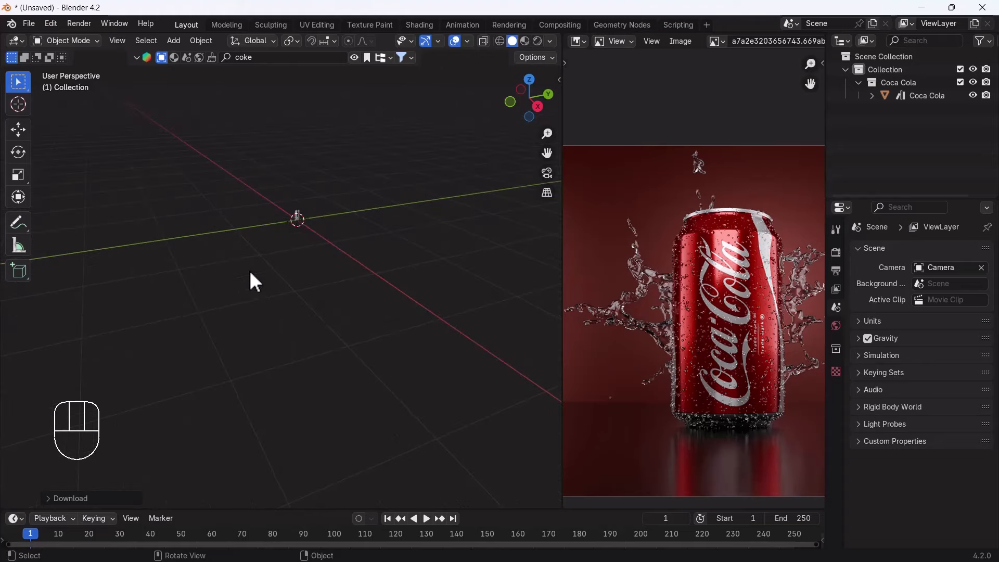
{"action": "middle_click_drag", "start_coordinate": [376, 276], "coordinate": [395, 383], "text": "shift"}
{"action": "left_click", "coordinate": [312, 324]}
{"action": "scroll", "coordinate": [323, 330], "scroll_direction": "up", "scroll_amount": 9}
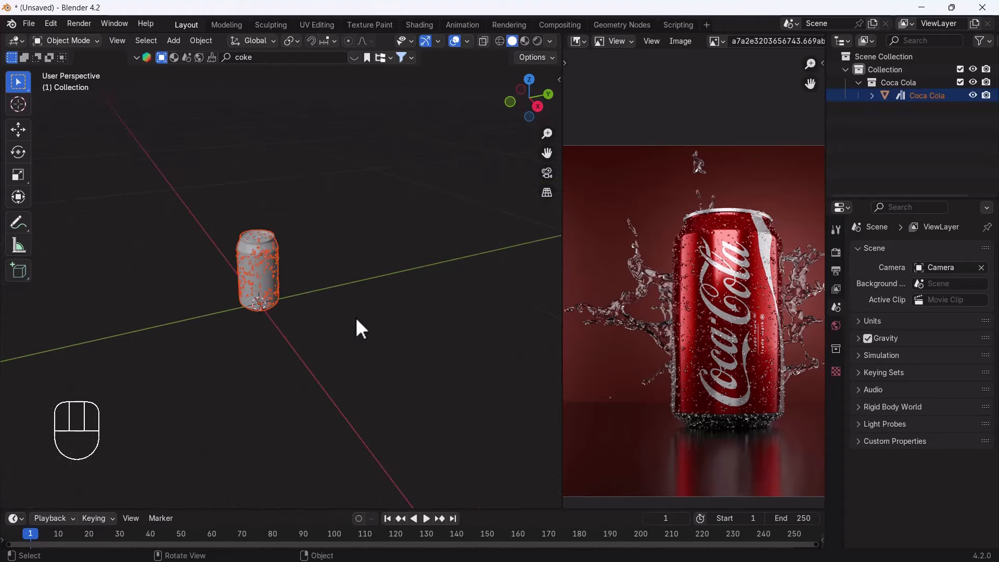
{"action": "key", "text": "s"}
{"action": "left_click", "coordinate": [358, 324]}
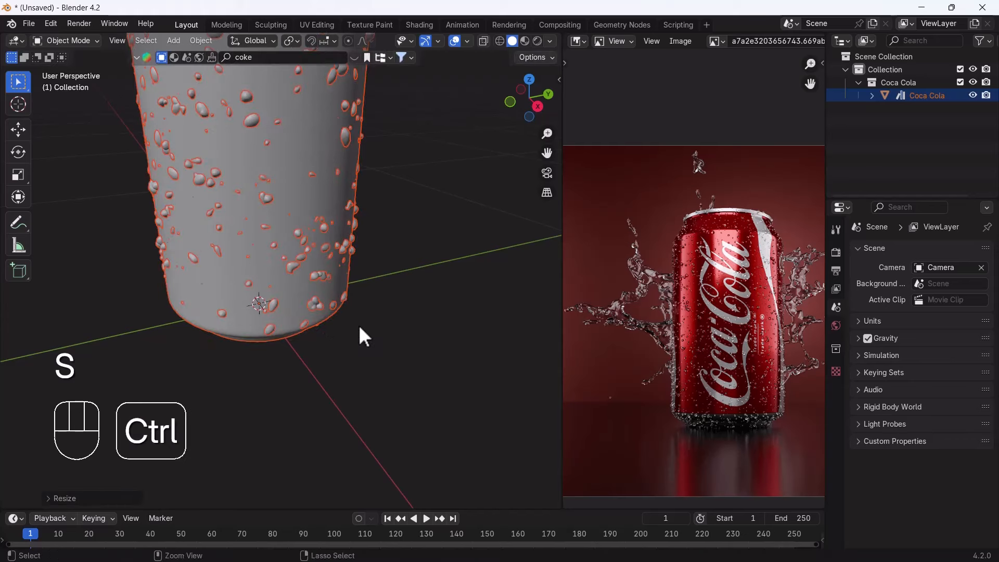
{"action": "key", "text": "ctrl+a"}
{"action": "left_click", "coordinate": [360, 326]}
- Examine the can's label texture and water droplets in Material Preview, ending in Solid shading
{"action": "key", "text": "grave"}
{"action": "left_click", "coordinate": [281, 260]}
{"action": "scroll", "coordinate": [291, 287], "scroll_direction": "down", "scroll_amount": 4}
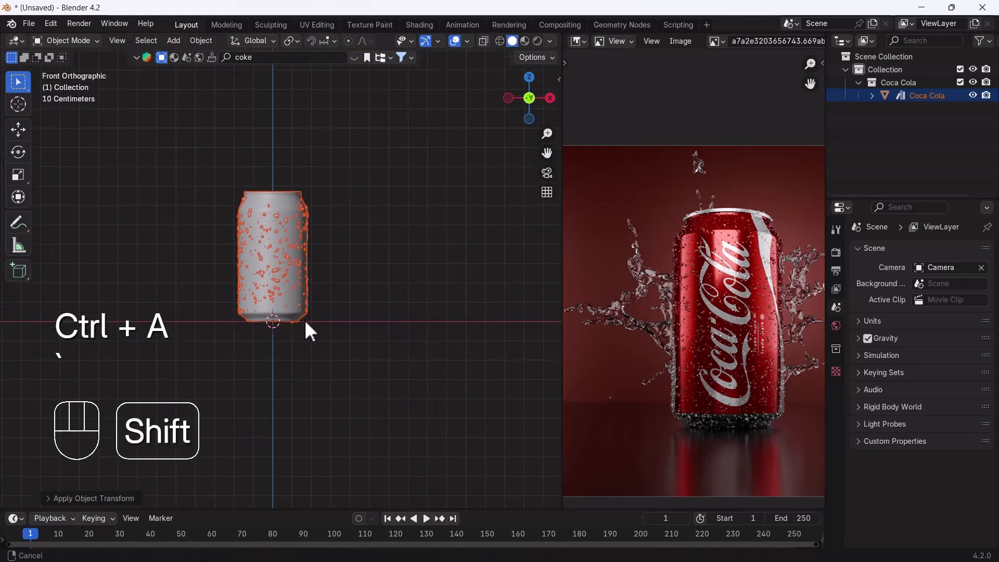
{"action": "left_click", "coordinate": [526, 40]}
{"action": "scroll", "coordinate": [282, 260], "scroll_direction": "up", "scroll_amount": 5}
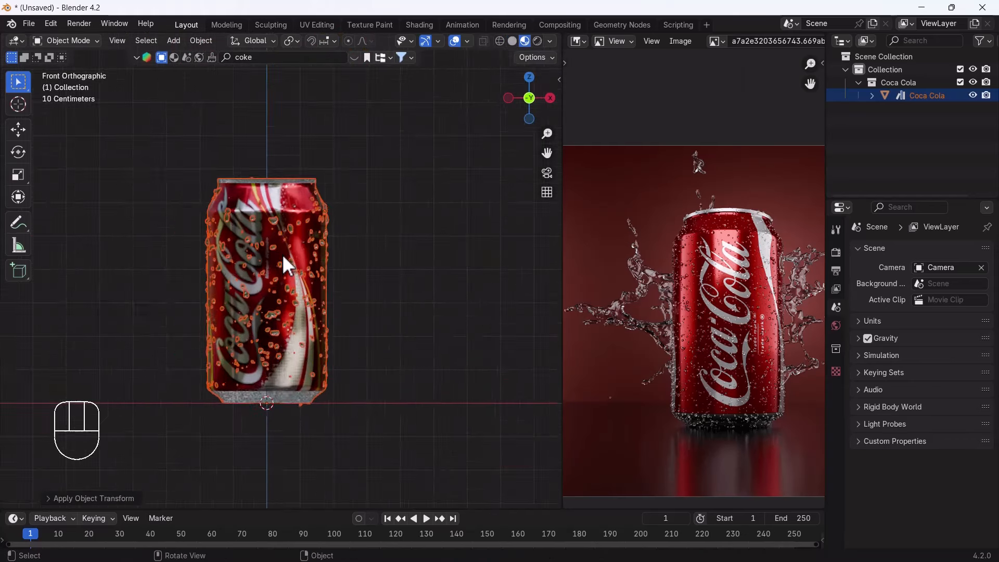
{"action": "scroll", "coordinate": [277, 268], "scroll_direction": "down", "scroll_amount": 2}
{"action": "middle_click_drag", "start_coordinate": [276, 268], "coordinate": [298, 282]}
{"action": "left_click", "coordinate": [386, 272]}
{"action": "scroll", "coordinate": [300, 281], "scroll_direction": "up", "scroll_amount": 5}
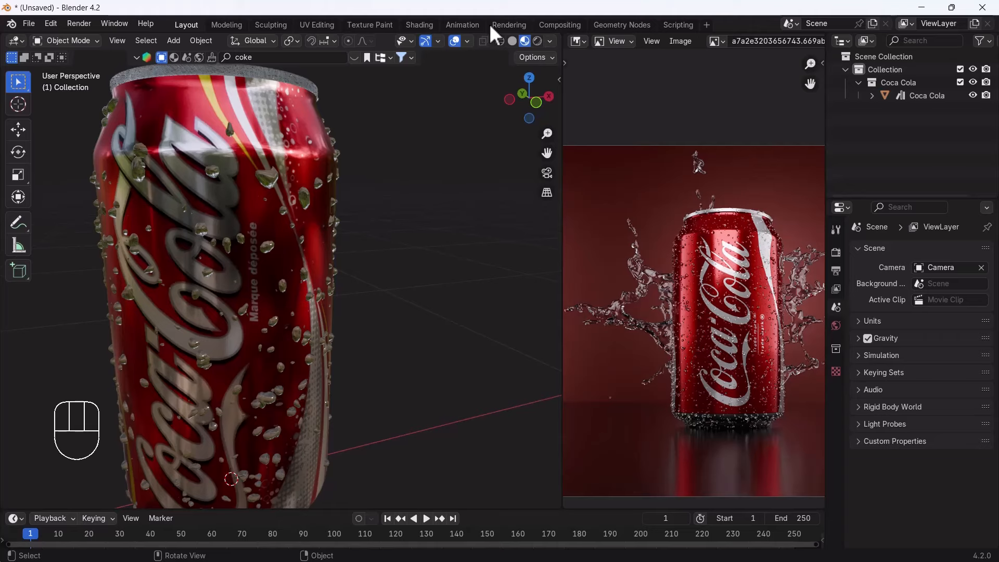
{"action": "left_click", "coordinate": [513, 40]}
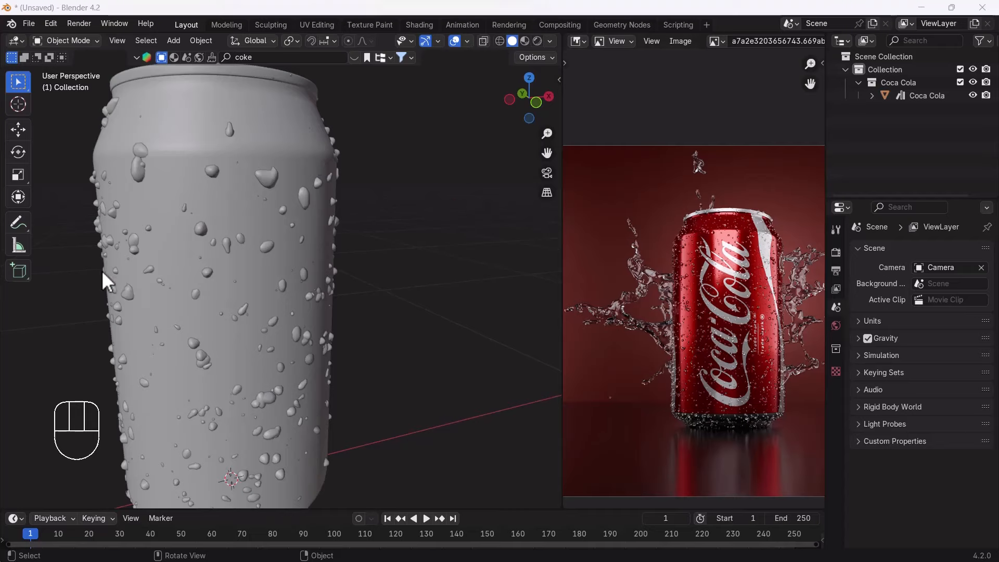
- Hide the can's Droplets object in the viewport and view the bare can from the front
{"action": "left_click", "coordinate": [217, 229]}
{"action": "key", "text": "grave"}
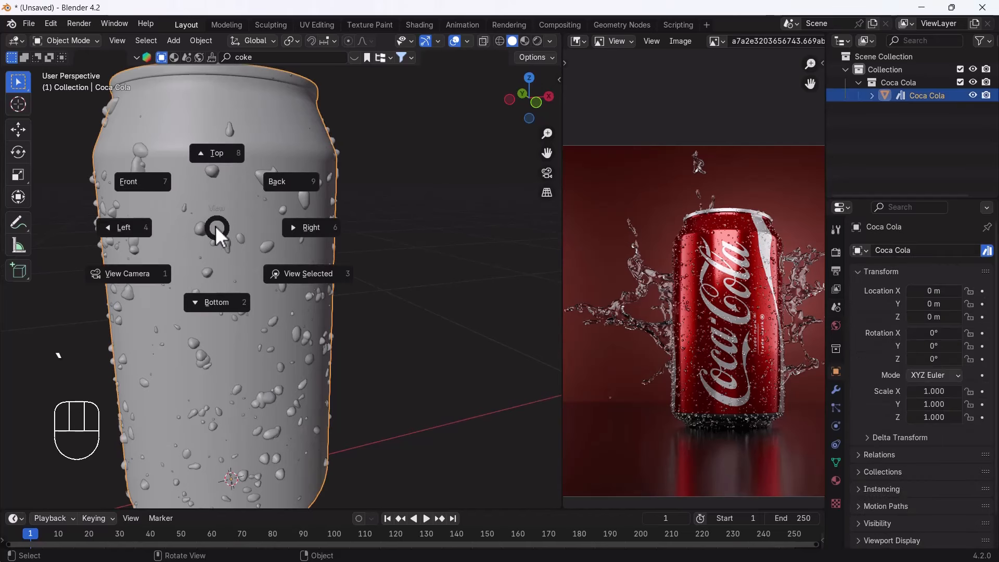
{"action": "left_click", "coordinate": [179, 179]}
{"action": "scroll", "coordinate": [229, 223], "scroll_direction": "down", "scroll_amount": 3}
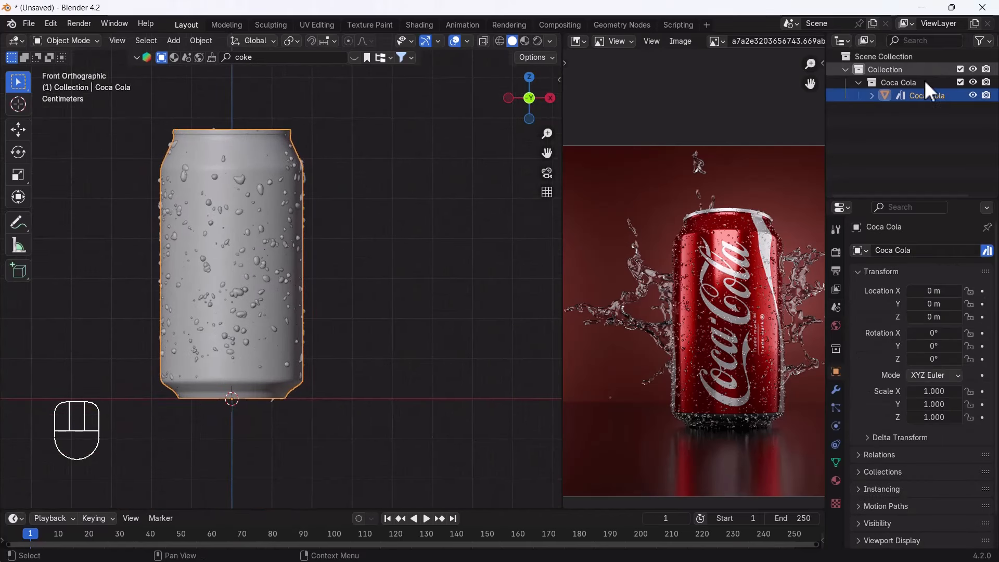
{"action": "left_click", "coordinate": [873, 96]}
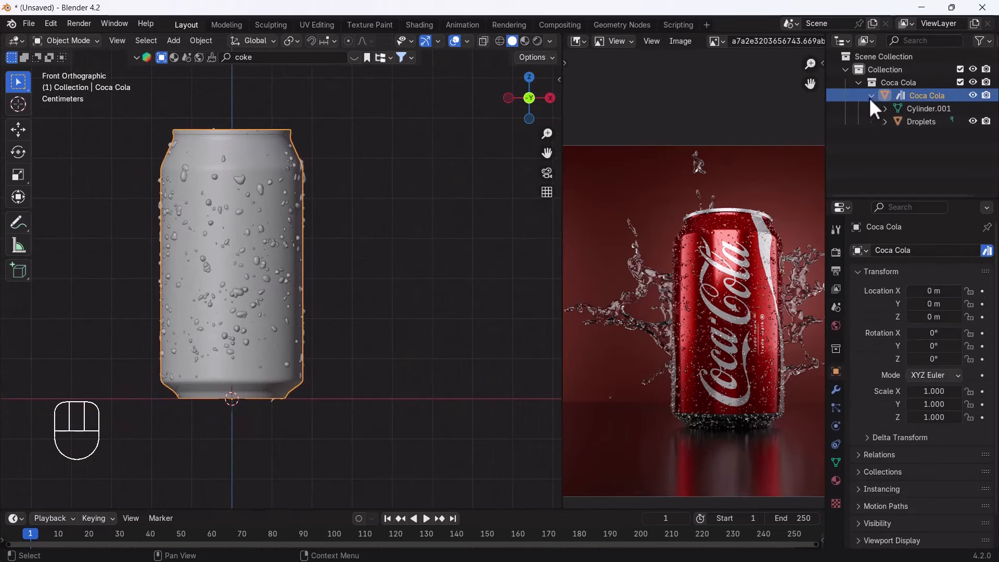
{"action": "left_click", "coordinate": [972, 122]}
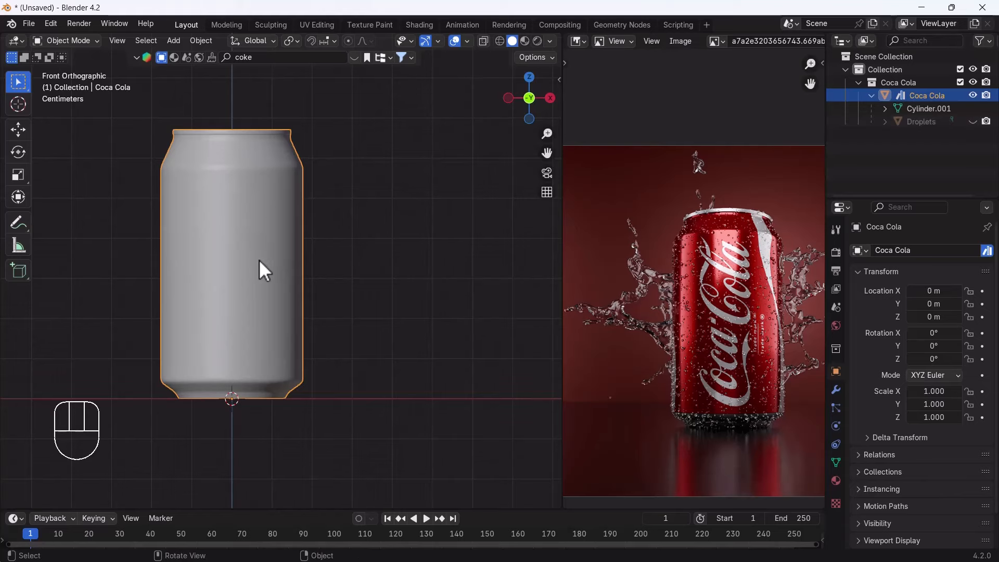
- Add a mesh cube at the can's base and turn on X-ray display
{"action": "scroll", "coordinate": [257, 260], "scroll_direction": "down", "scroll_amount": 4}
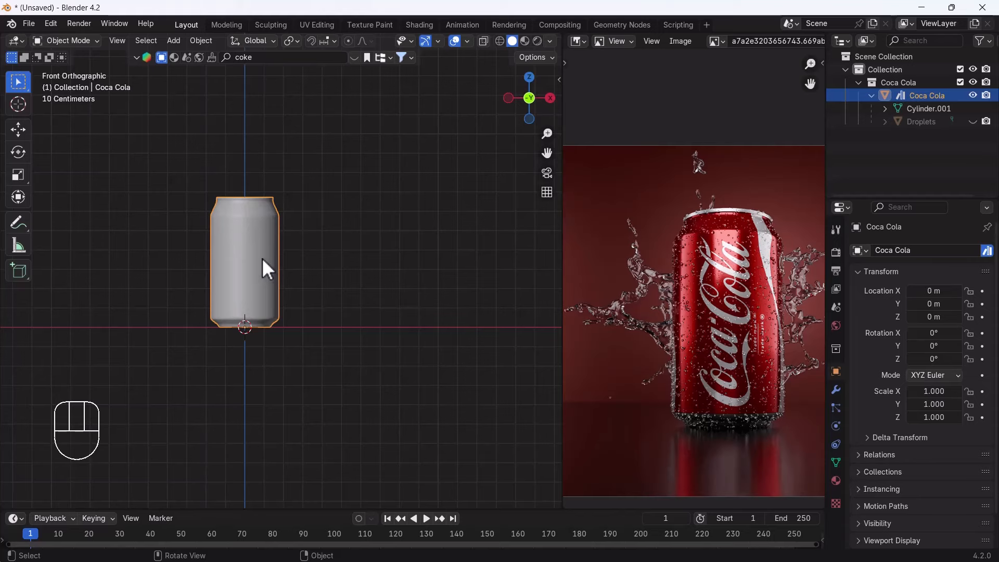
{"action": "key", "text": "shift+a"}
{"action": "mouse_move", "coordinate": [162, 254]}
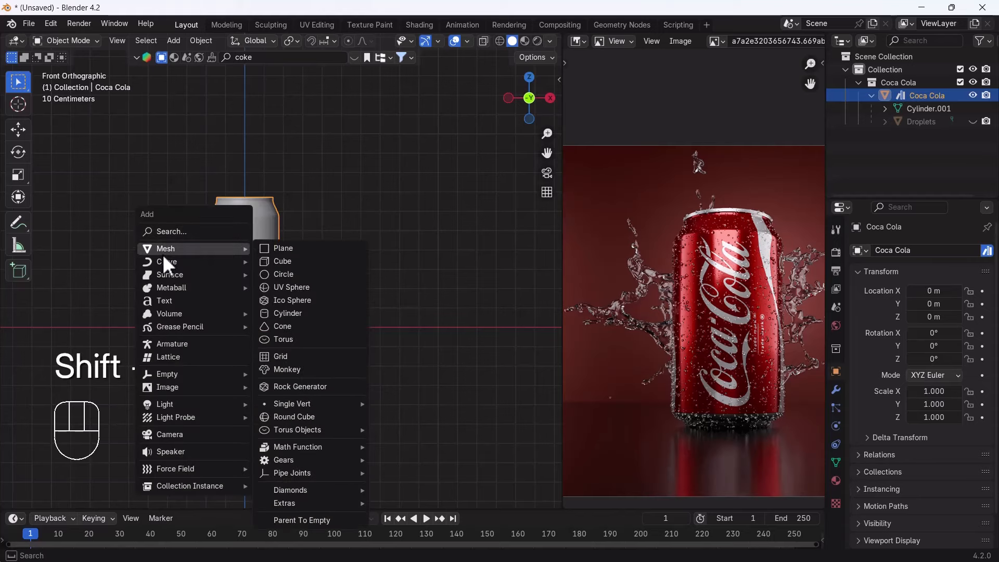
{"action": "left_click", "coordinate": [286, 261]}
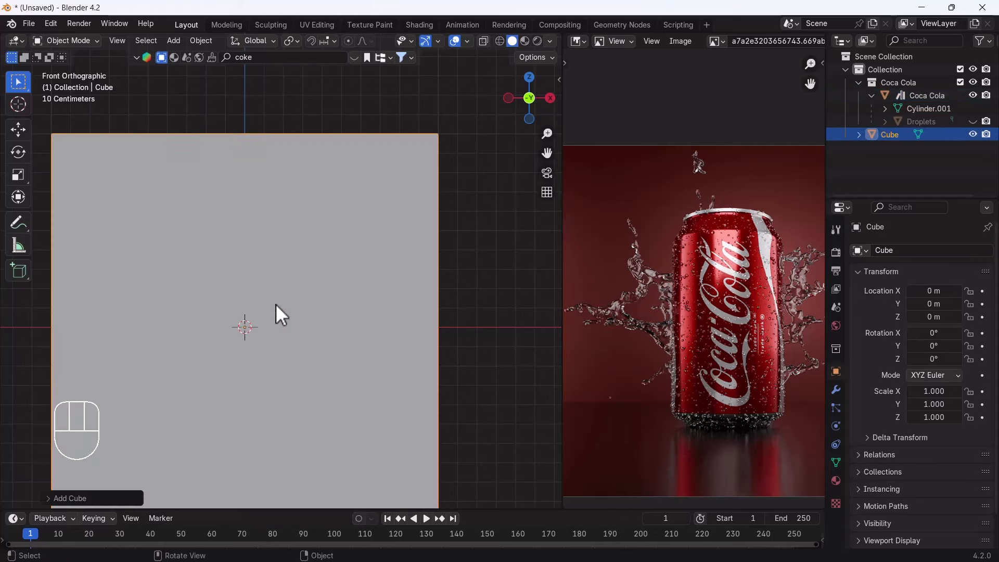
{"action": "scroll", "coordinate": [276, 305], "scroll_direction": "down", "scroll_amount": 3}
{"action": "left_click", "coordinate": [484, 41]}
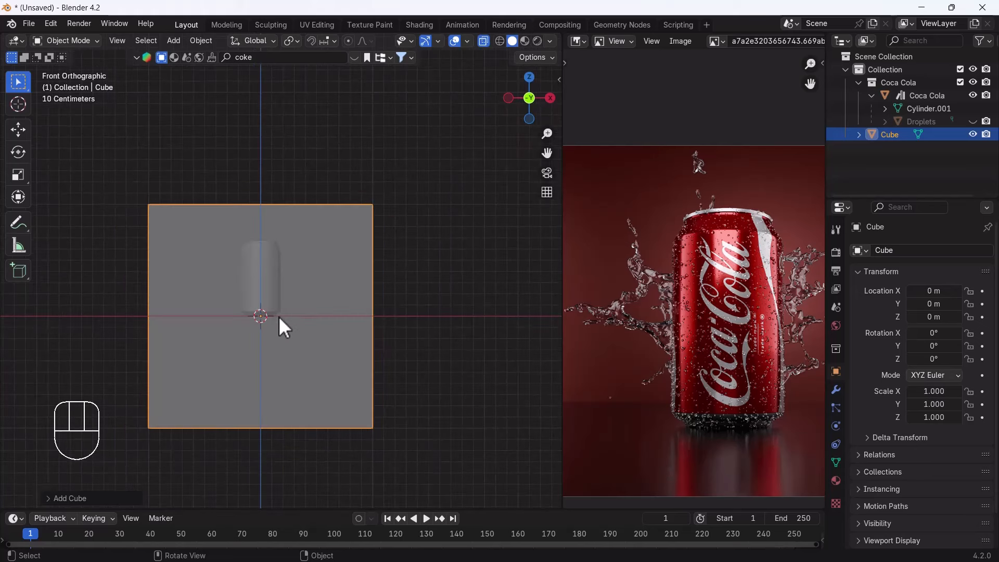
- Raise the cube along Z to about 0.44 m so it is roughly centred on the can
{"action": "key", "text": "g"}
{"action": "key", "text": "z"}
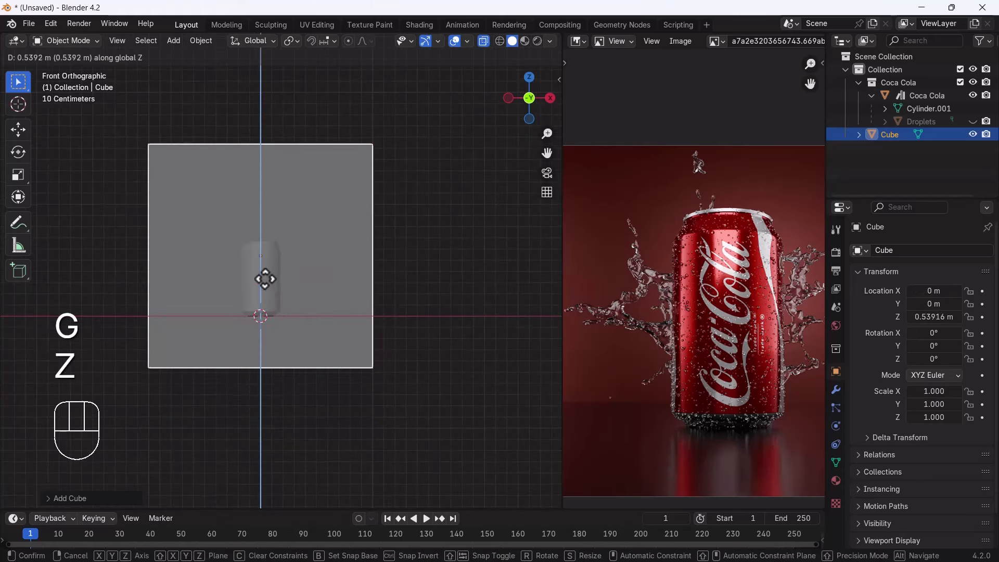
{"action": "left_click", "coordinate": [266, 292]}
- Scale the cube down around the can to about 0.49 in X, 0.45 in Y and 0.53 in Z
{"action": "left_click", "coordinate": [23, 176]}
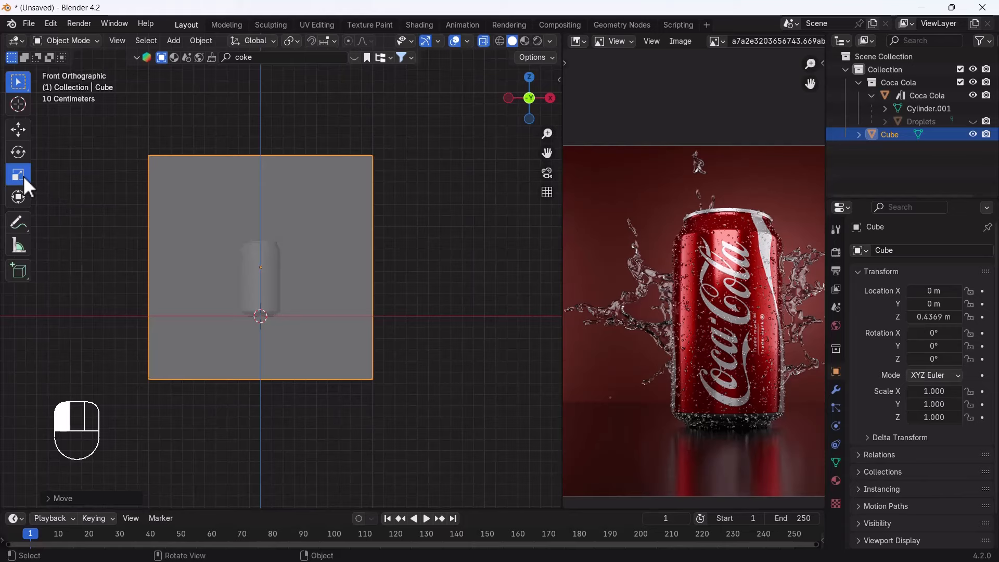
{"action": "left_click_drag", "start_coordinate": [307, 265], "coordinate": [284, 266]}
{"action": "left_click_drag", "start_coordinate": [260, 214], "coordinate": [270, 246]}
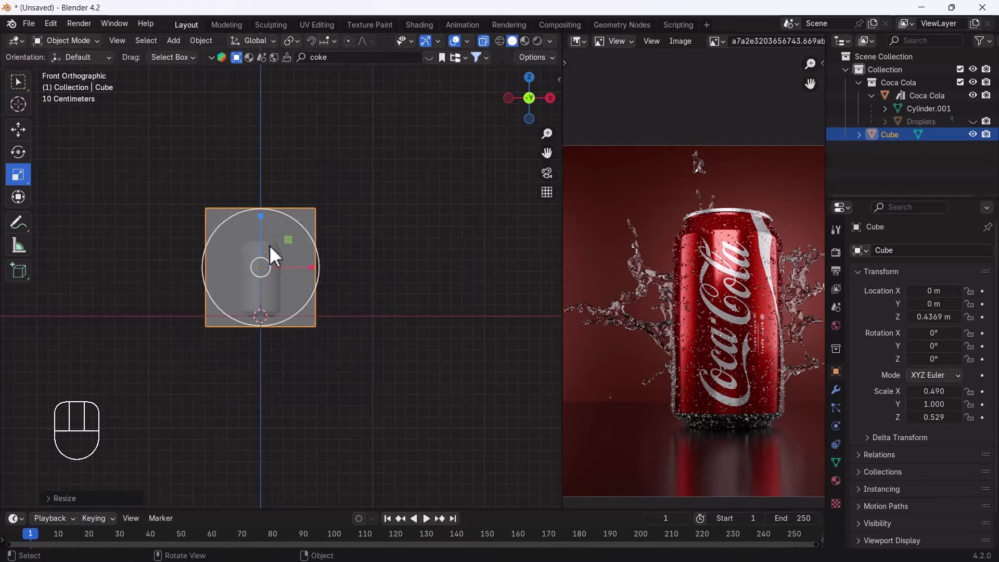
{"action": "middle_click_drag", "start_coordinate": [271, 246], "coordinate": [307, 269]}
{"action": "left_click_drag", "start_coordinate": [308, 264], "coordinate": [281, 269]}
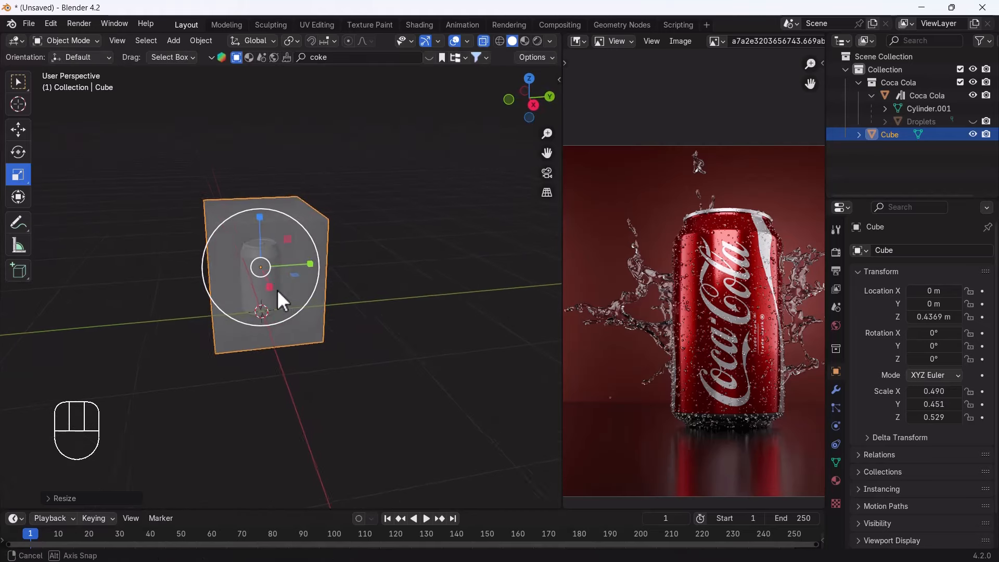
- Shift the cube along Y to about -0.04 m and lengthen it to a Y scale of about 0.85
{"action": "middle_click_drag", "start_coordinate": [278, 291], "coordinate": [294, 272]}
{"action": "key", "text": "w"}
{"action": "left_click_drag", "start_coordinate": [289, 270], "coordinate": [333, 264]}
{"action": "left_click", "coordinate": [18, 174]}
{"action": "middle_click_drag", "start_coordinate": [230, 351], "coordinate": [249, 323]}
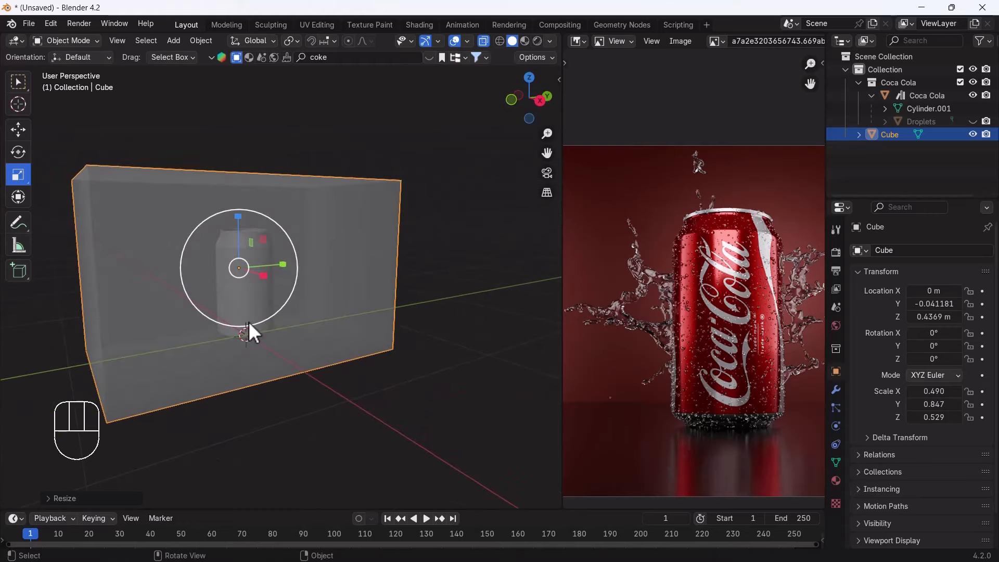
- Check the cube against the can from the front and move it along Y to about 0.047 m
{"action": "key", "text": "w"}
{"action": "key", "text": "grave"}
{"action": "left_click", "coordinate": [180, 217]}
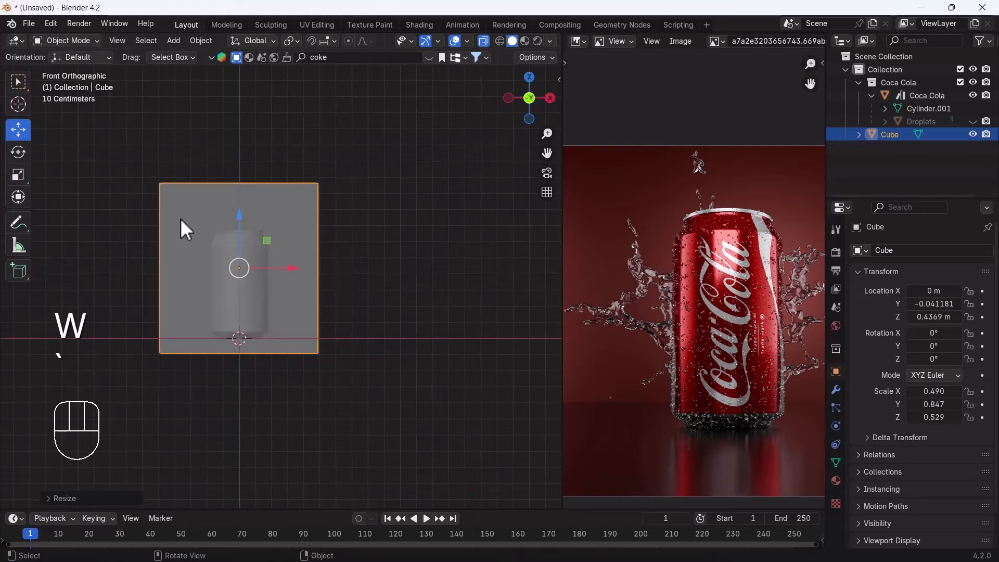
{"action": "middle_click_drag", "start_coordinate": [291, 278], "coordinate": [196, 302]}
{"action": "mouse_move", "coordinate": [288, 260]}
{"action": "left_mouse_down"}
{"action": "mouse_move", "coordinate": [324, 251]}
{"action": "mouse_move", "coordinate": [297, 257]}
{"action": "mouse_move", "coordinate": [304, 262]}
{"action": "left_mouse_up"}
{"action": "middle_click_drag", "start_coordinate": [303, 260], "coordinate": [229, 281]}
- Widen the cube along X around the can and apply its scale
{"action": "left_click", "coordinate": [18, 175]}
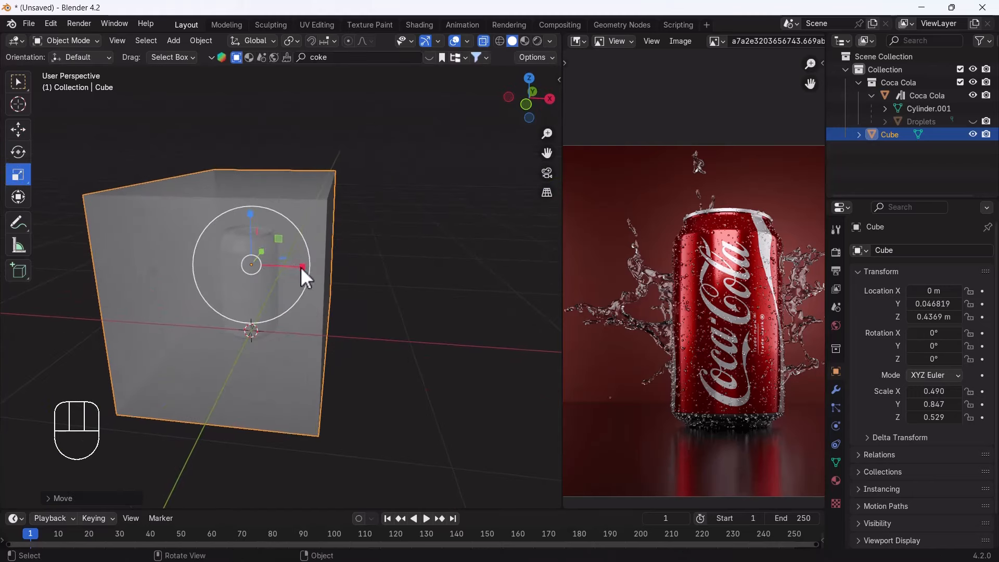
{"action": "left_click_drag", "start_coordinate": [300, 266], "coordinate": [318, 267]}
{"action": "key", "text": "ctrl+a"}
{"action": "left_click", "coordinate": [324, 292]}
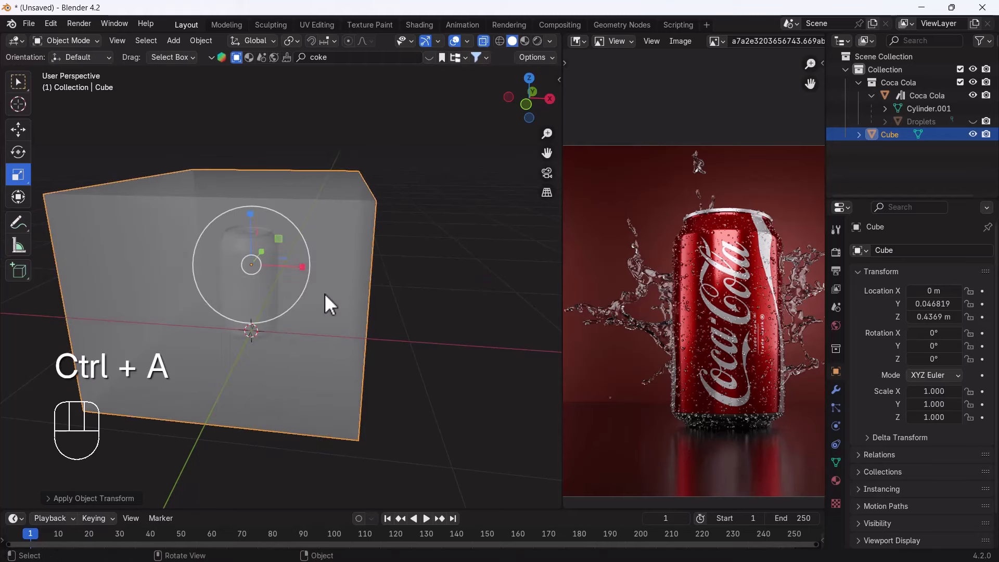
- Check the widened cube from the front and side, and move it along Y to about -0.05 m
{"action": "key", "text": "grave"}
{"action": "left_click", "coordinate": [229, 233]}
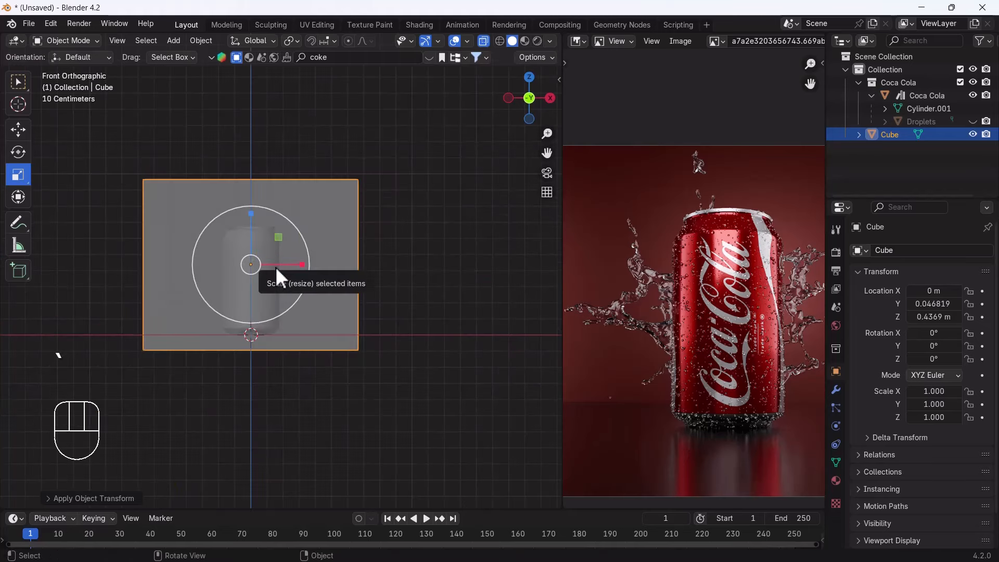
{"action": "middle_click_drag", "start_coordinate": [286, 251], "coordinate": [162, 345]}
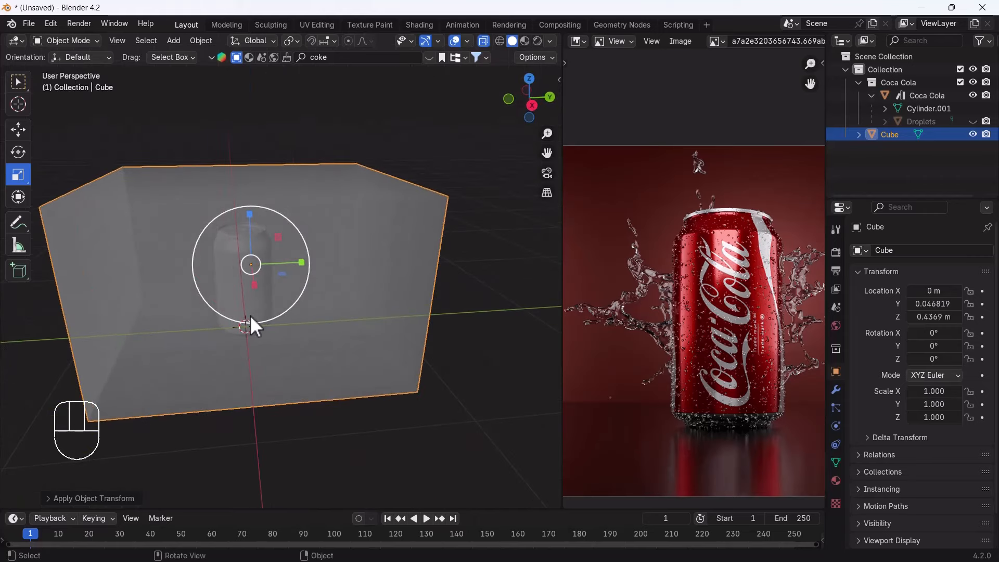
{"action": "key", "text": "w"}
{"action": "left_click_drag", "start_coordinate": [294, 263], "coordinate": [283, 263]}
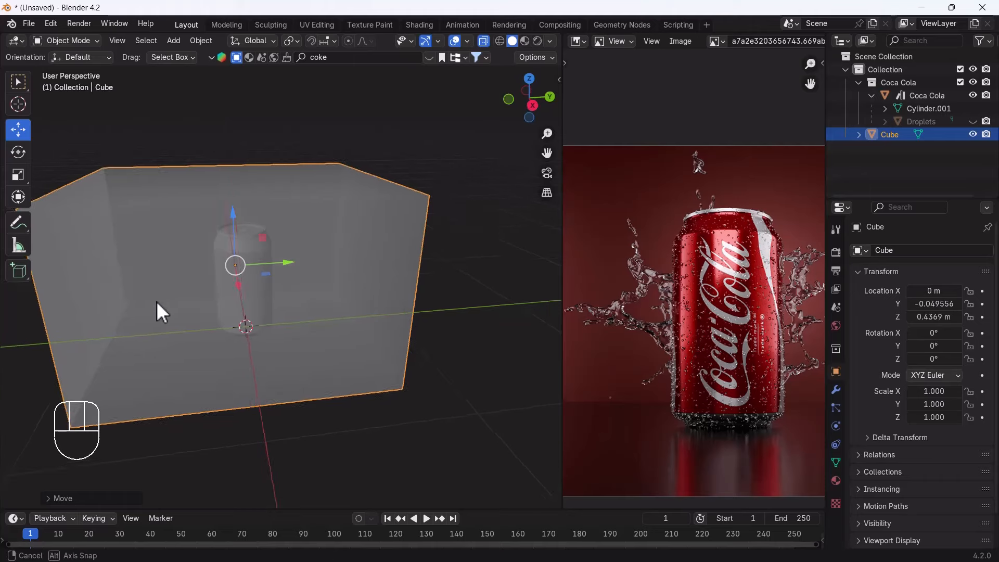
- Stretch the cube along Z to a scale of about 1.3 and apply its scale
{"action": "middle_click_drag", "start_coordinate": [156, 308], "coordinate": [209, 266]}
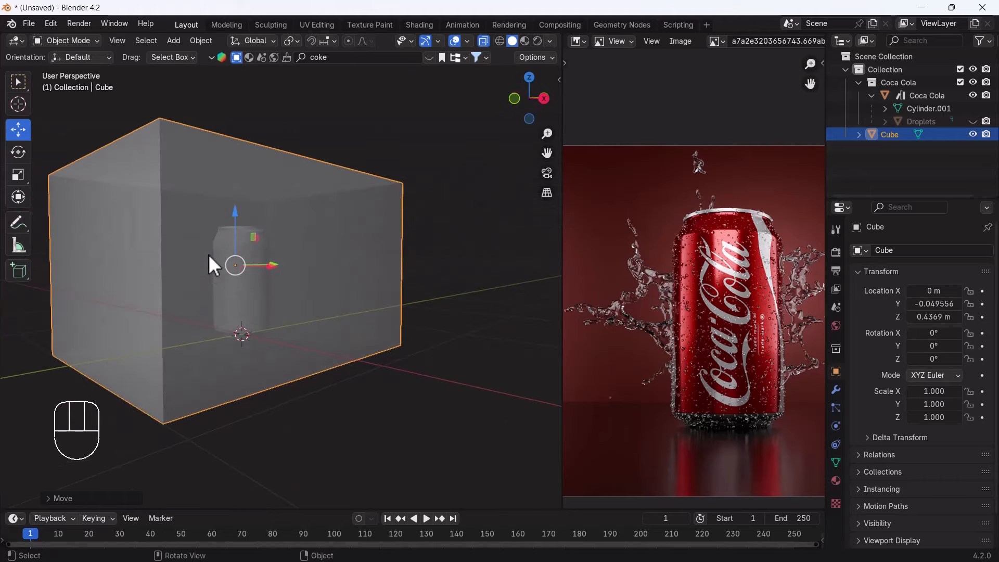
{"action": "key", "text": "s"}
{"action": "key", "text": "z"}
{"action": "left_click", "coordinate": [227, 297]}
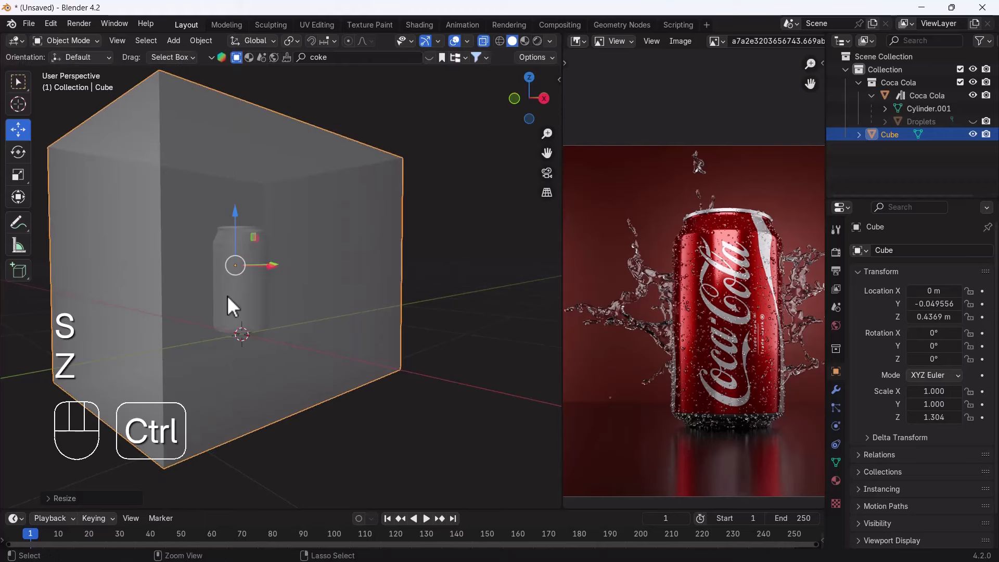
{"action": "key", "text": "ctrl+a"}
{"action": "left_click", "coordinate": [227, 298]}
{"action": "scroll", "coordinate": [228, 297], "scroll_direction": "down", "scroll_amount": 2}
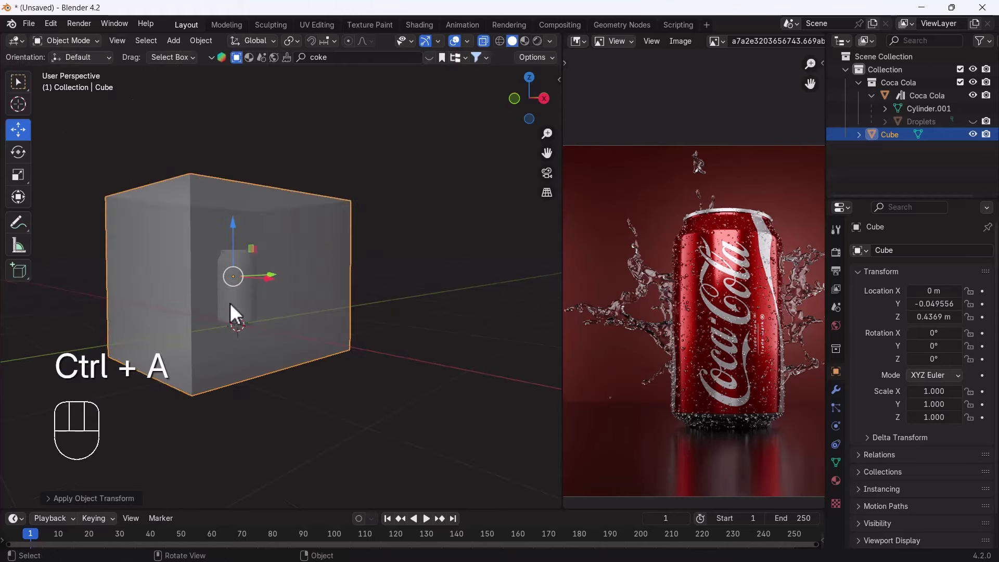
- Add Fluid physics to the cube with type Domain and set its domain type to Liquid
{"action": "middle_click_drag", "start_coordinate": [229, 302], "coordinate": [263, 319]}
{"action": "middle_click_drag", "start_coordinate": [224, 323], "coordinate": [290, 209], "text": "shift"}
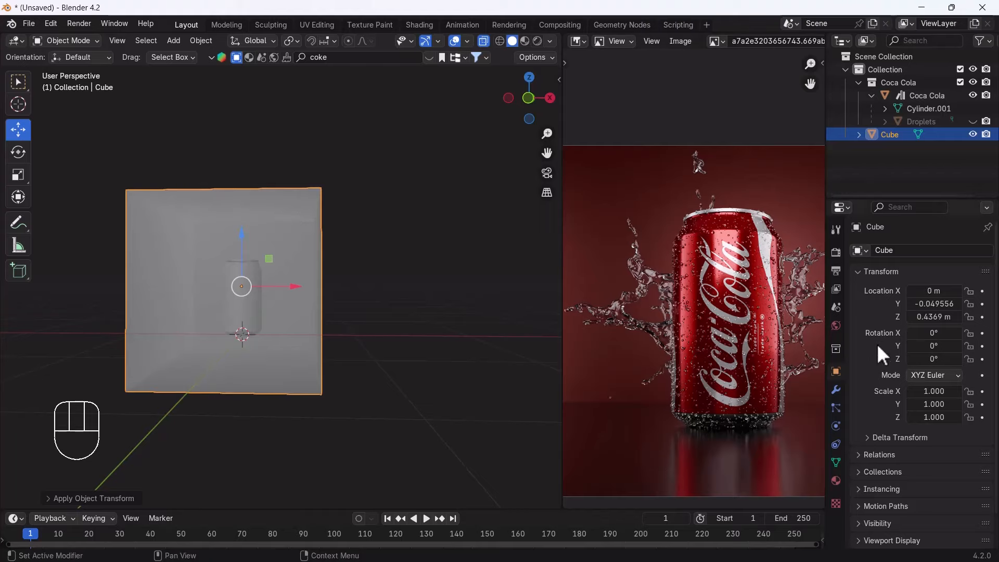
{"action": "left_click", "coordinate": [836, 390]}
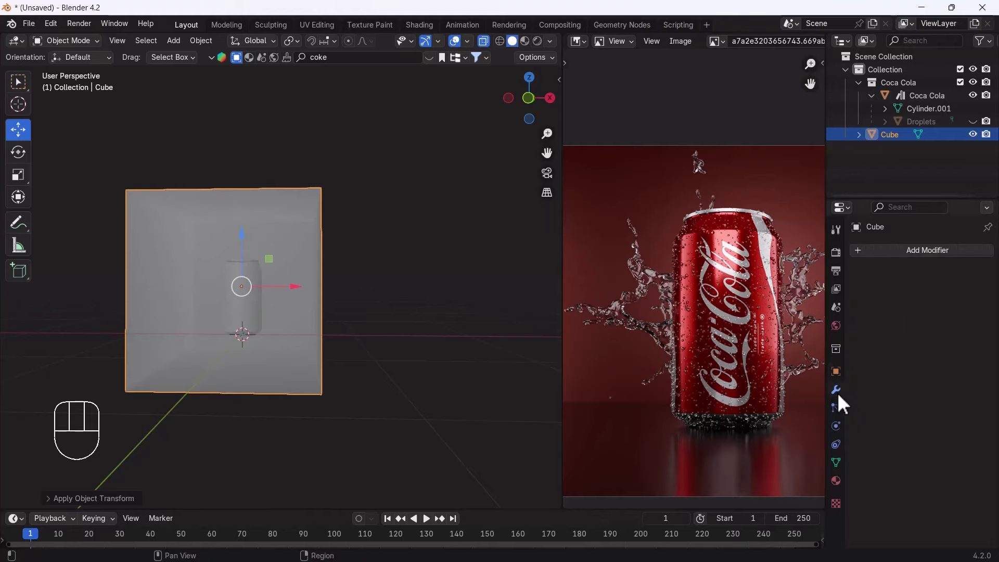
{"action": "left_click", "coordinate": [835, 426]}
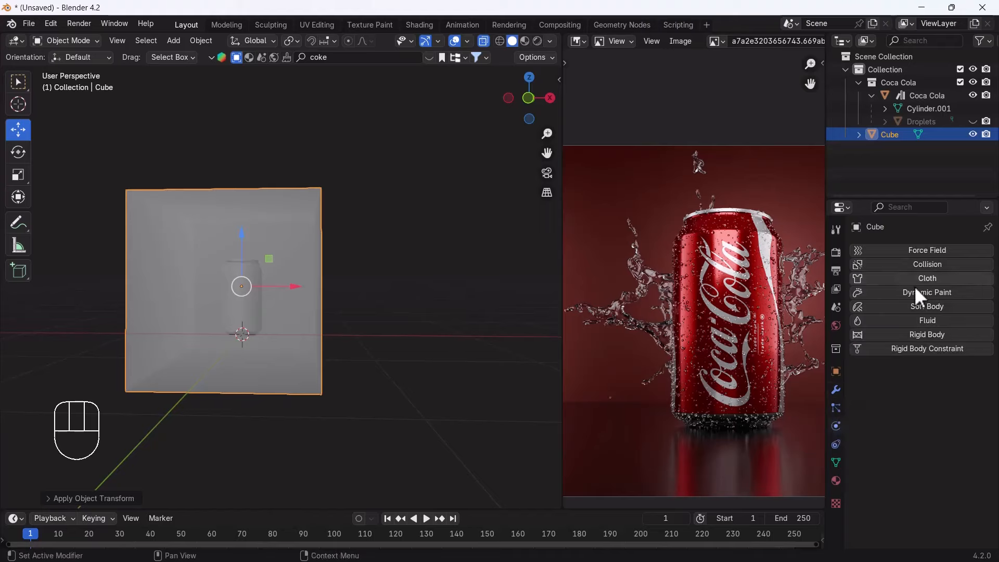
{"action": "left_click", "coordinate": [917, 325]}
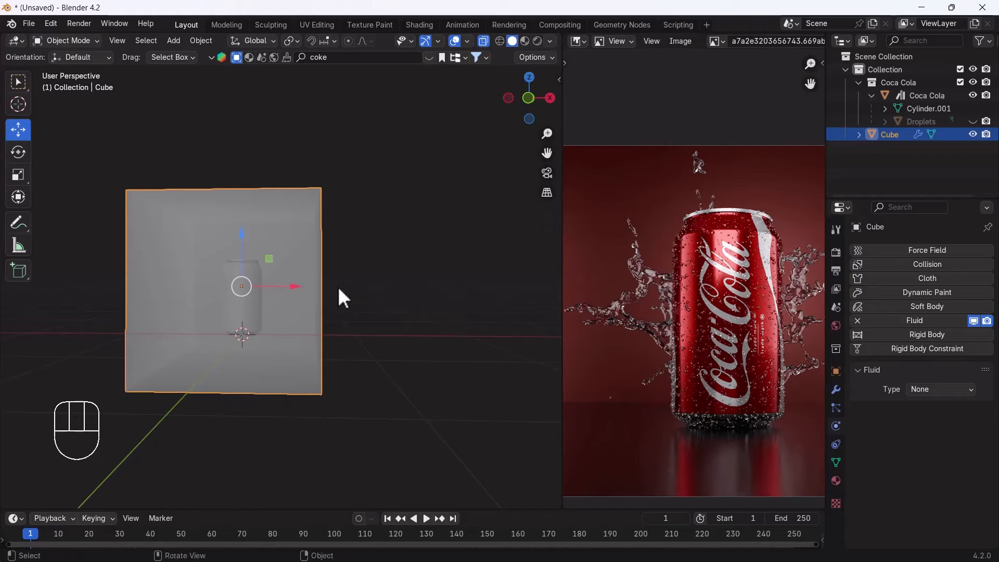
{"action": "left_click", "coordinate": [937, 389]}
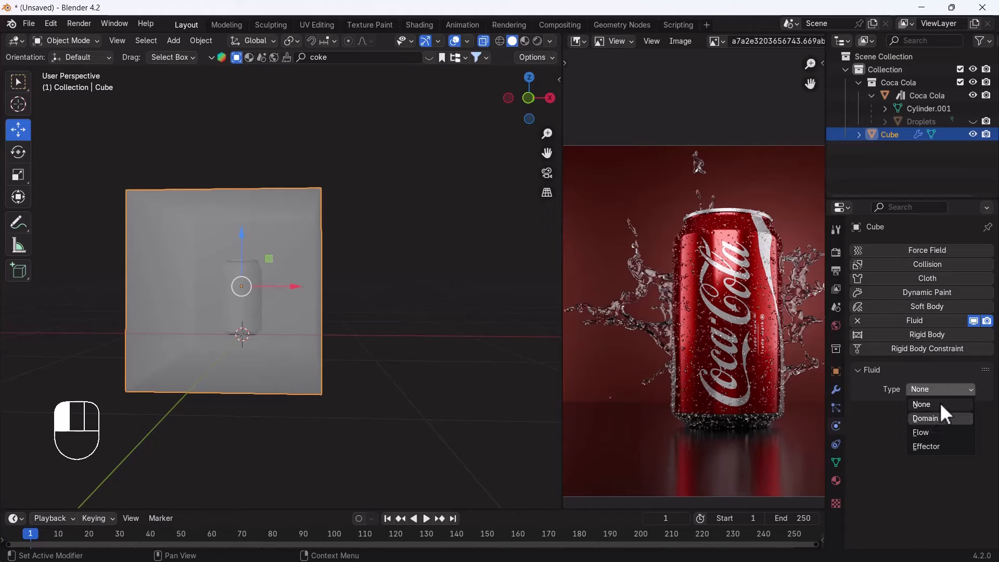
{"action": "left_click", "coordinate": [941, 414]}
{"action": "middle_click_drag", "start_coordinate": [294, 318], "coordinate": [297, 277]}
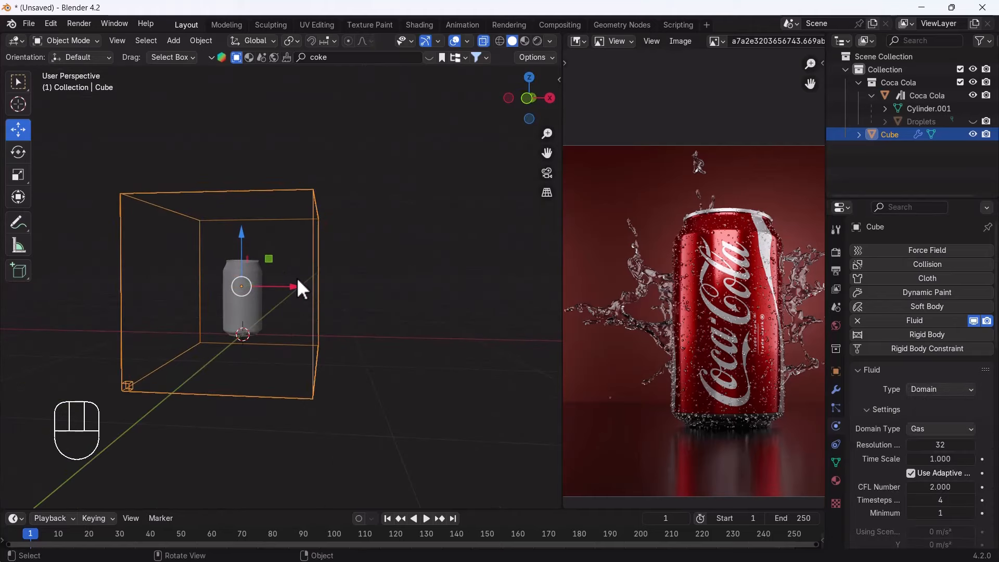
{"action": "left_click", "coordinate": [923, 427]}
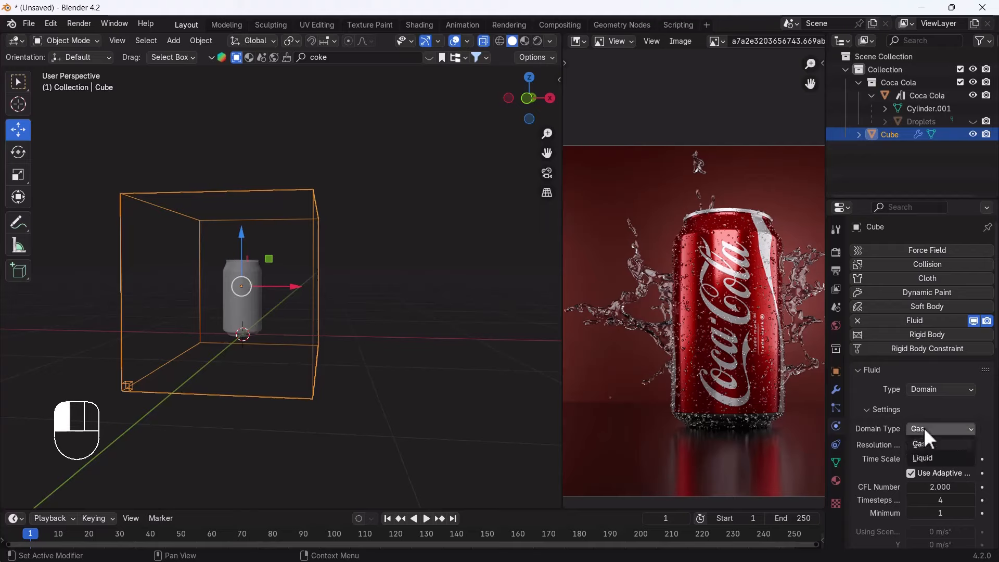
{"action": "left_click", "coordinate": [920, 460]}
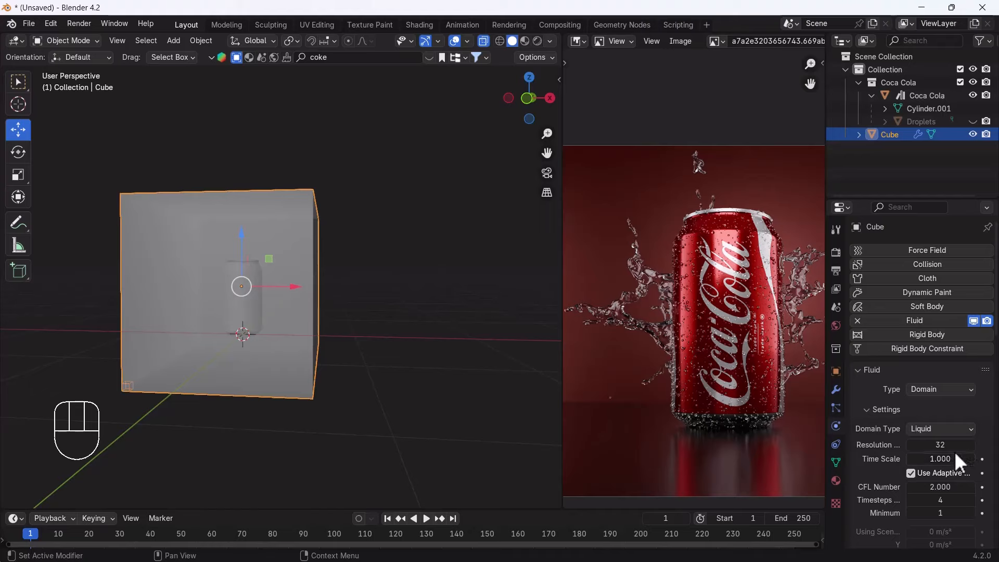
- Review the cube's liquid domain settings, including border collisions, liquid, mesh and cache options
{"action": "scroll", "coordinate": [900, 463], "scroll_direction": "down", "scroll_amount": 1}
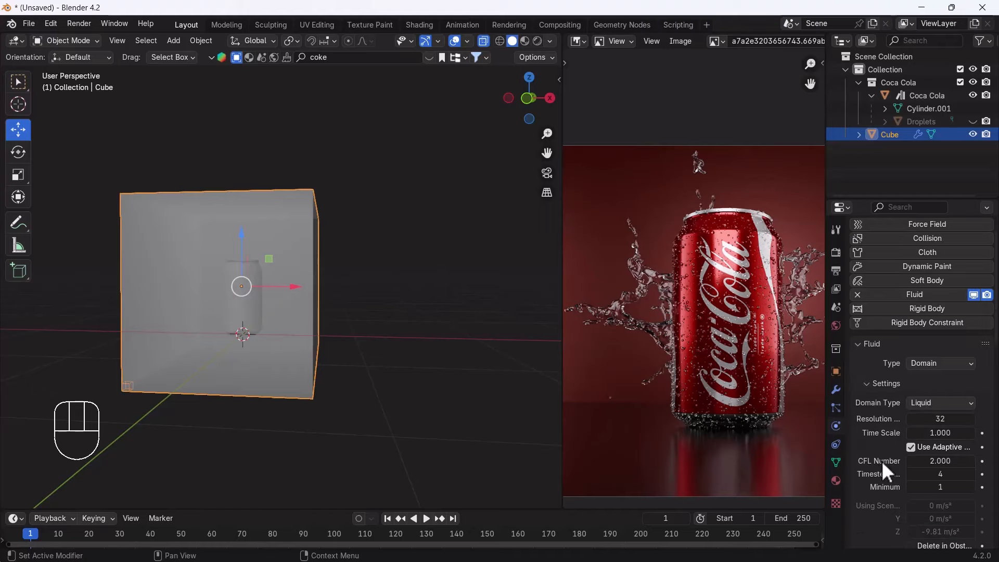
{"action": "scroll", "coordinate": [882, 461], "scroll_direction": "down", "scroll_amount": 4}
{"action": "scroll", "coordinate": [904, 376], "scroll_direction": "down", "scroll_amount": 4}
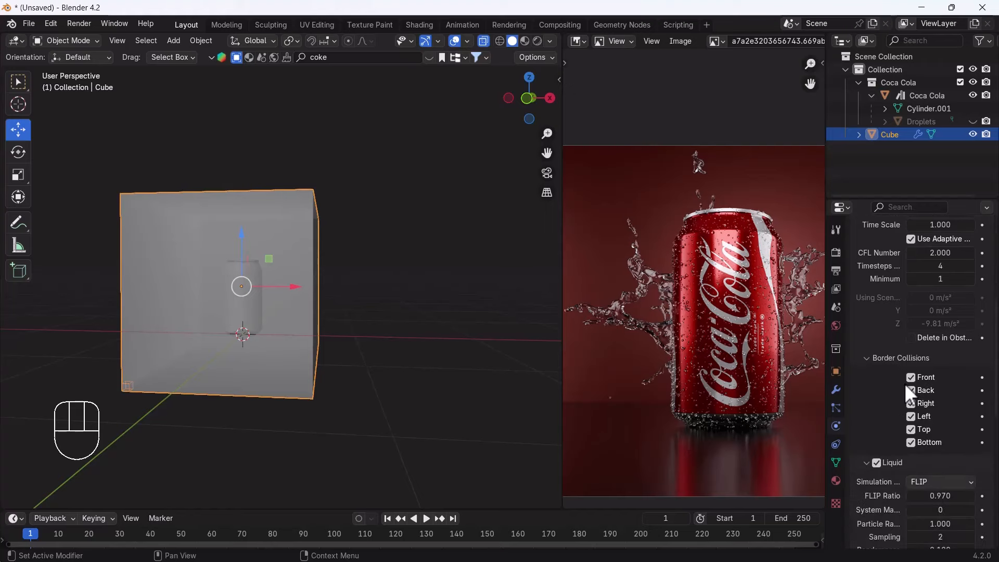
{"action": "scroll", "coordinate": [904, 387], "scroll_direction": "down", "scroll_amount": 9}
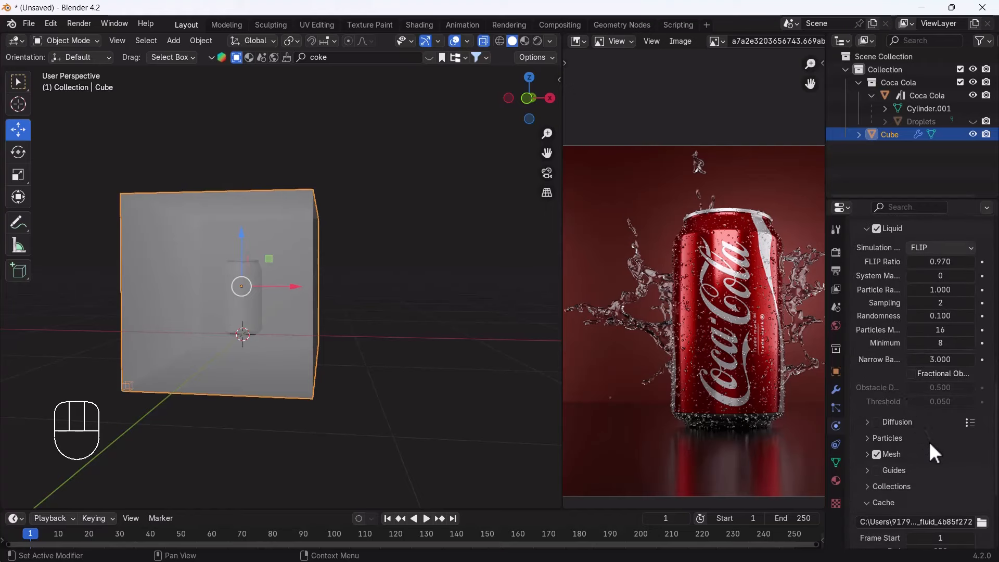
{"action": "scroll", "coordinate": [928, 441], "scroll_direction": "down", "scroll_amount": 5}
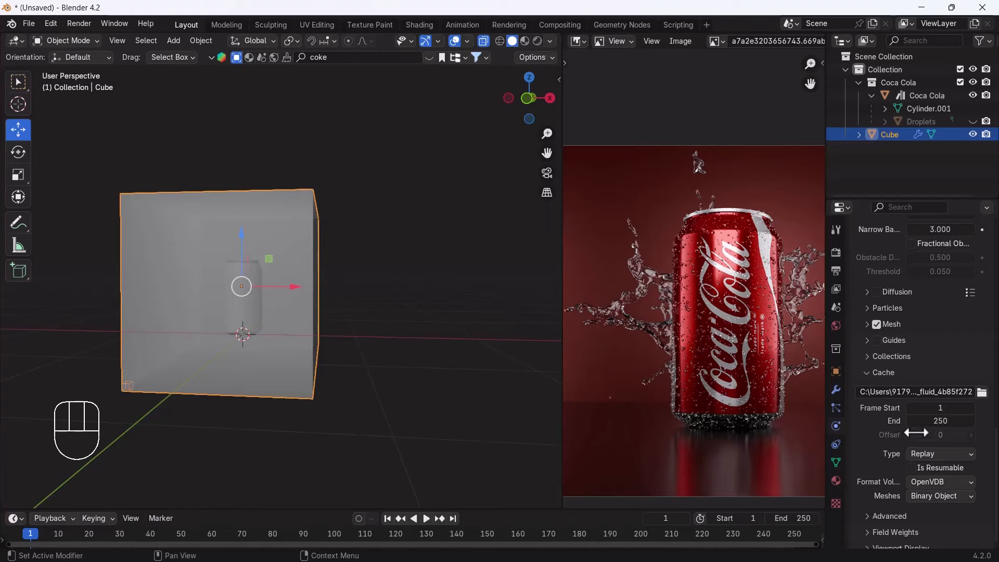
{"action": "scroll", "coordinate": [900, 416], "scroll_direction": "down", "scroll_amount": 1}
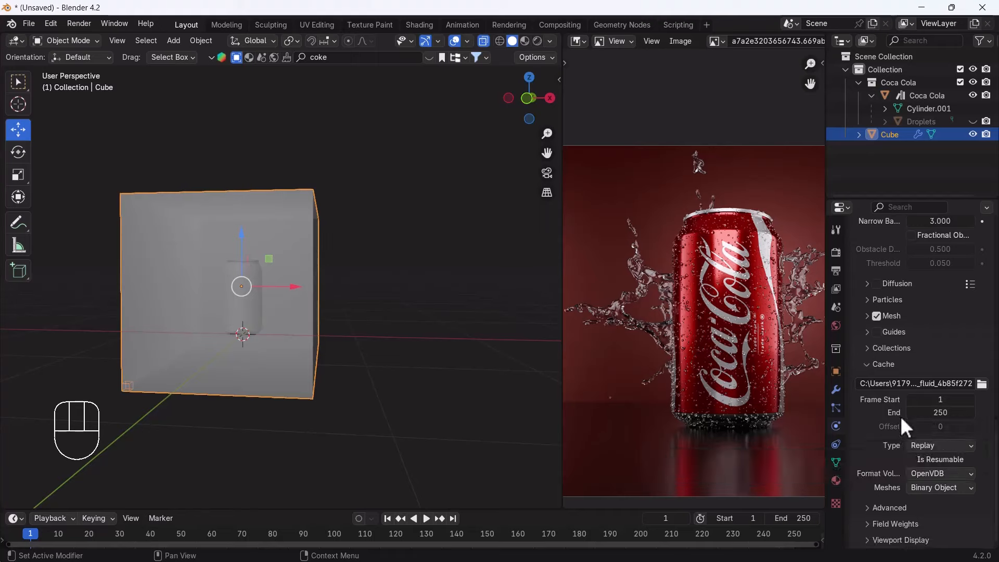
{"action": "scroll", "coordinate": [900, 416], "scroll_direction": "up", "scroll_amount": 15}
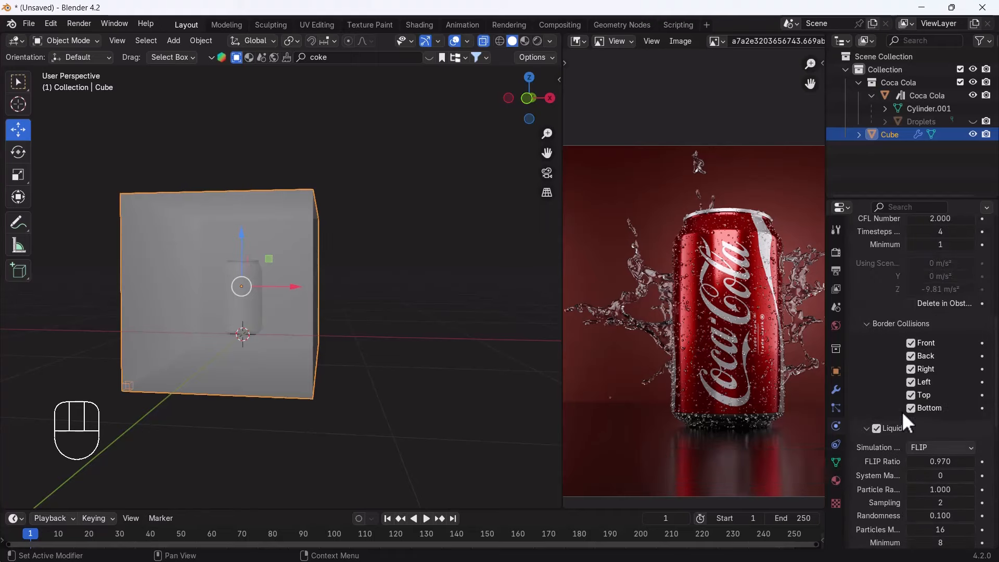
{"action": "scroll", "coordinate": [904, 404], "scroll_direction": "up", "scroll_amount": 3}
- Select the Coca Cola can inside the cube and add Fluid physics to it with type Effector
{"action": "scroll", "coordinate": [258, 283], "scroll_direction": "up", "scroll_amount": 5}
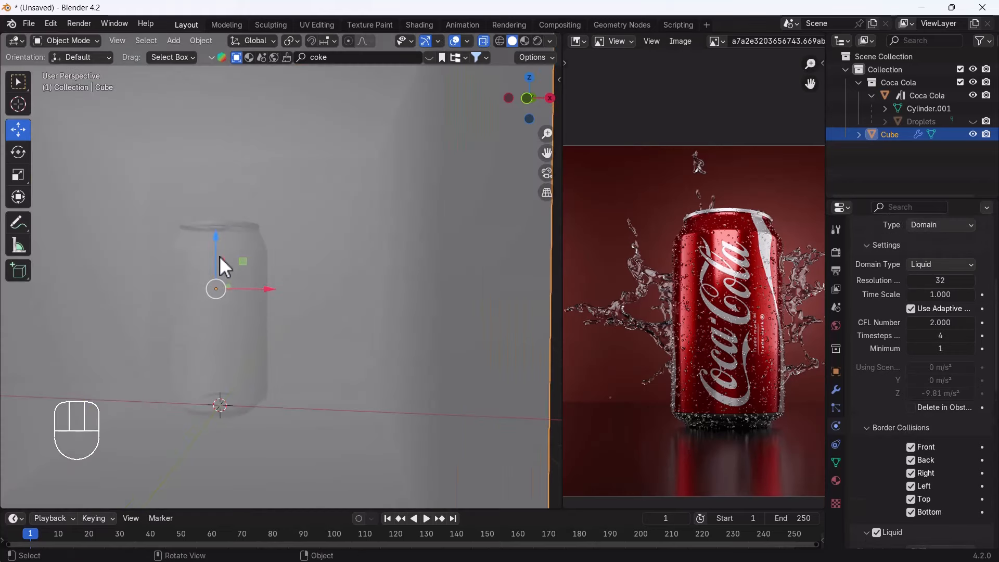
{"action": "left_click", "coordinate": [226, 241]}
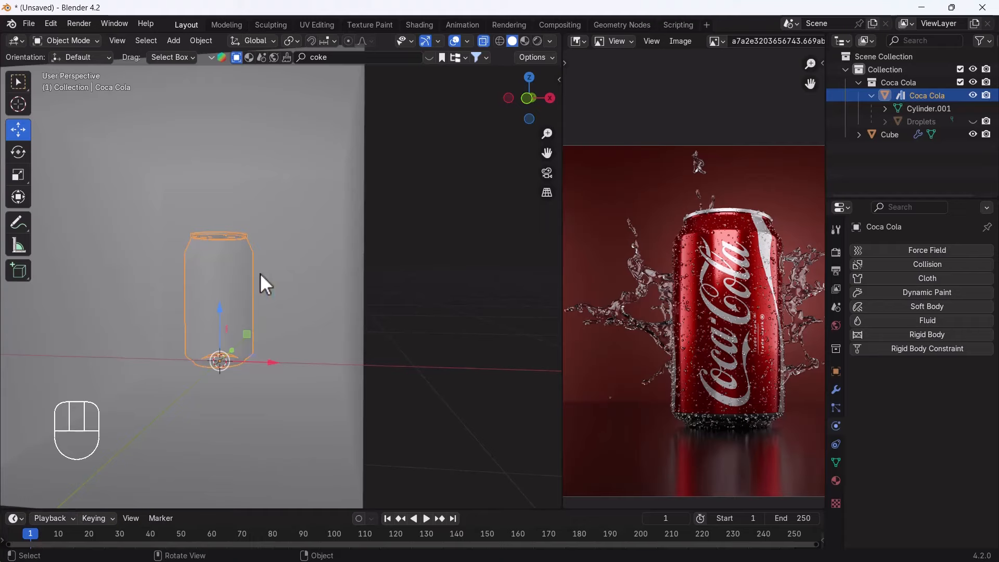
{"action": "left_click", "coordinate": [923, 320]}
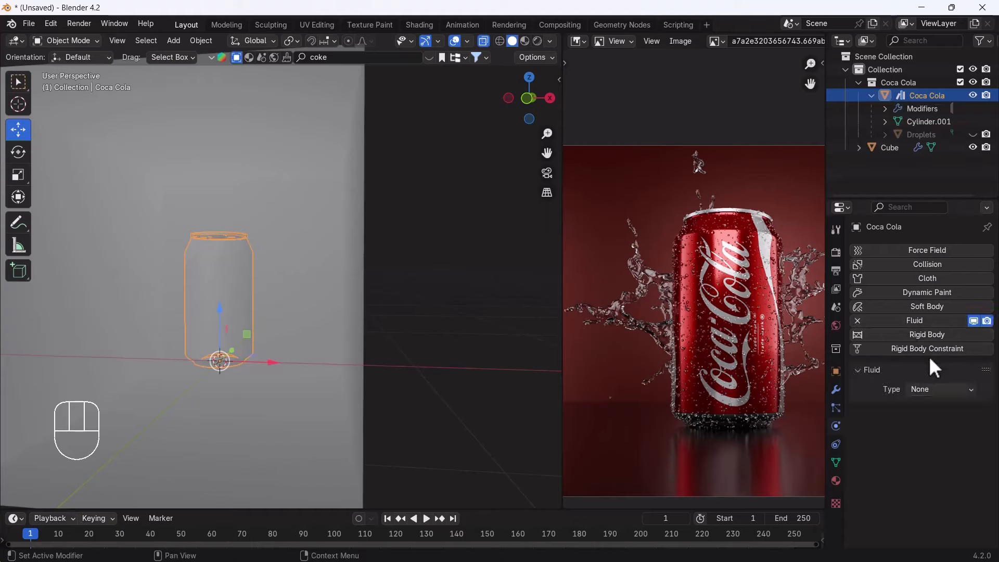
{"action": "left_click", "coordinate": [940, 391]}
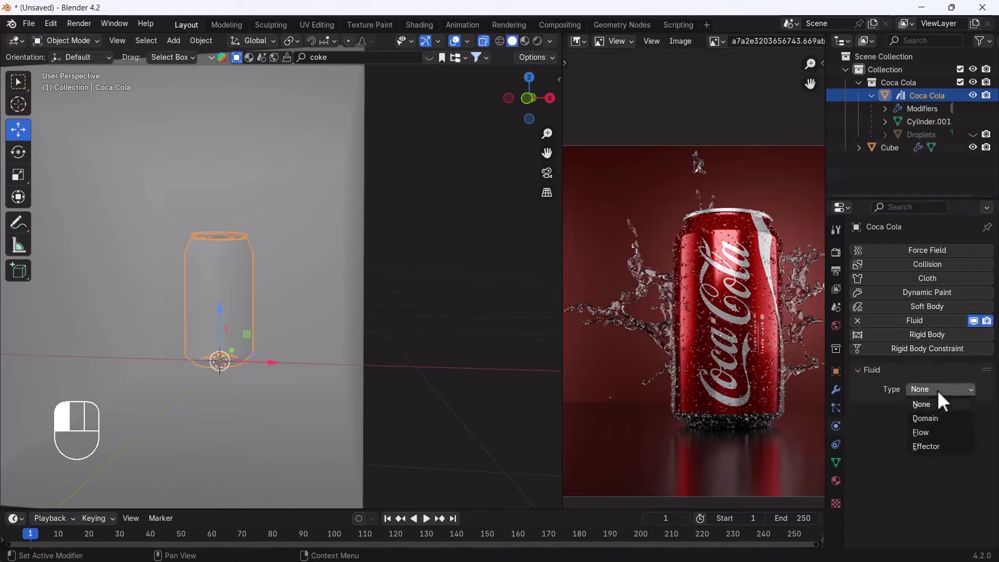
{"action": "left_click", "coordinate": [936, 450]}
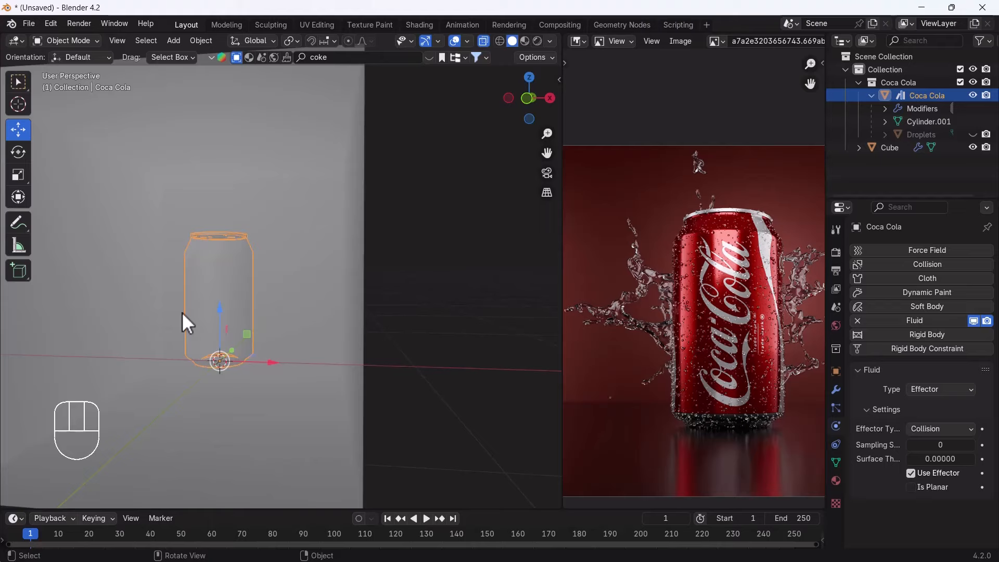
- Select the large domain cube and examine its resolution, border collision and liquid settings
{"action": "left_click", "coordinate": [312, 208]}
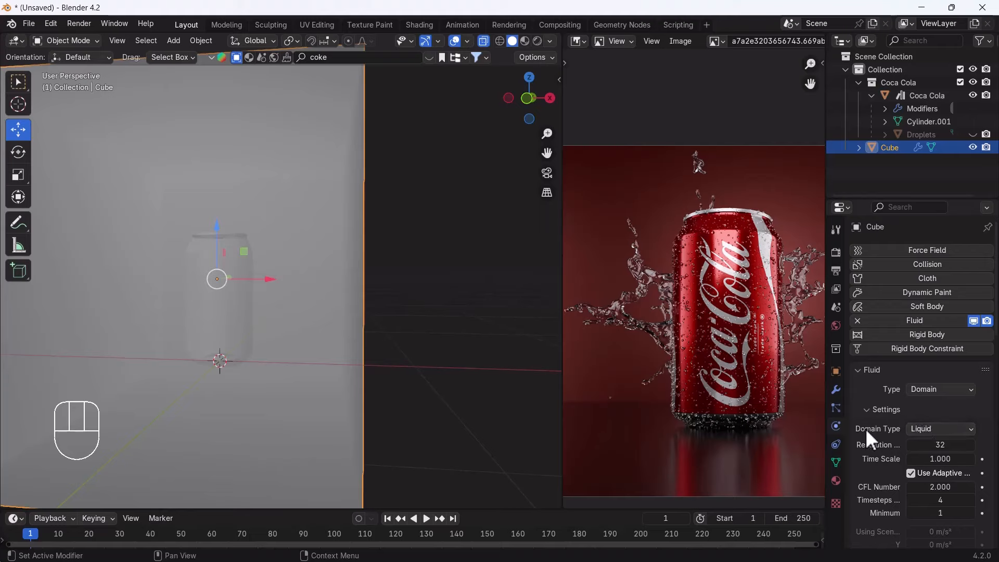
{"action": "left_click", "coordinate": [926, 430]}
{"action": "left_click", "coordinate": [925, 429]}
{"action": "scroll", "coordinate": [888, 460], "scroll_direction": "down", "scroll_amount": 2}
{"action": "scroll", "coordinate": [930, 468], "scroll_direction": "down", "scroll_amount": 4}
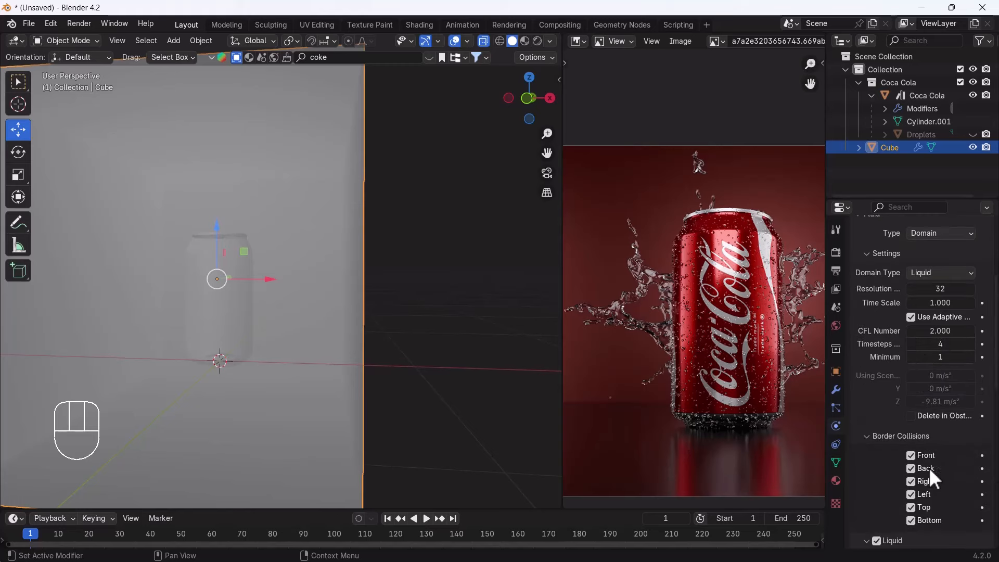
{"action": "scroll", "coordinate": [945, 478], "scroll_direction": "down", "scroll_amount": 3}
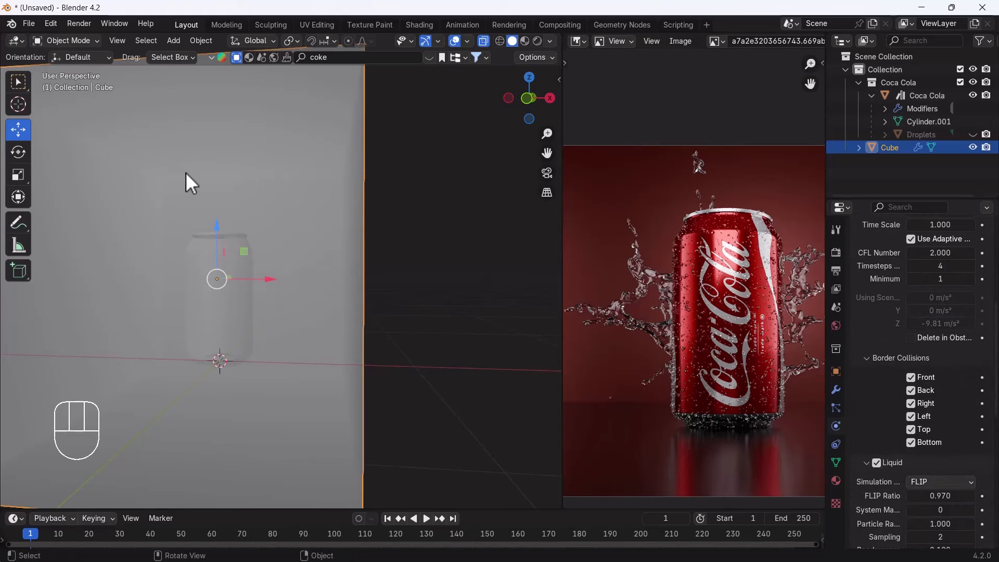
- Switch the viewport to wireframe shading and check the can inside the domain cube from the front and at an angle
{"action": "key", "text": "grave"}
{"action": "left_click", "coordinate": [123, 87]}
{"action": "left_click", "coordinate": [500, 41]}
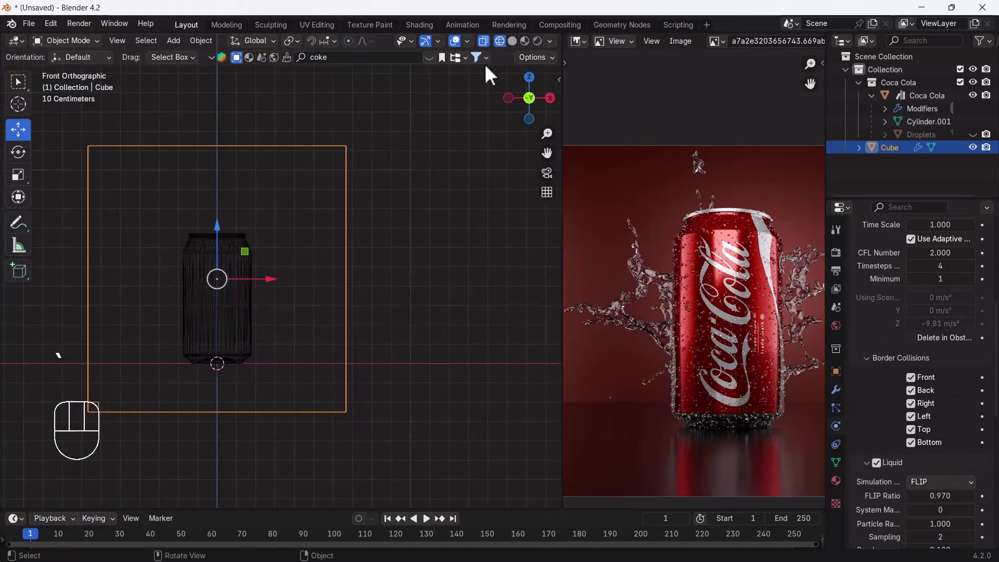
{"action": "middle_click_drag", "start_coordinate": [267, 335], "coordinate": [304, 340]}
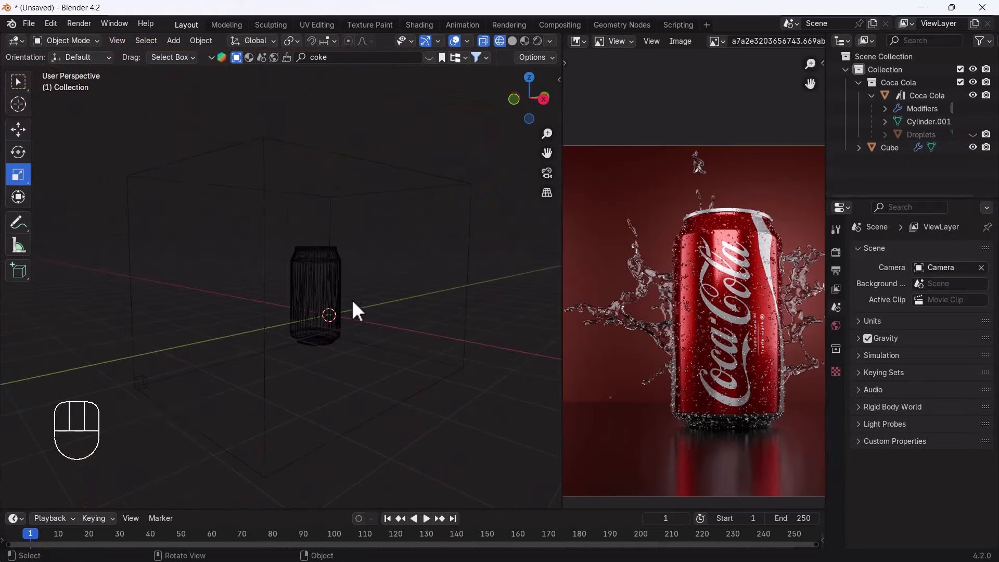
- Add a second cube at the 3D cursor and scale it down to smaller than the can
{"action": "middle_click_drag", "start_coordinate": [352, 299], "coordinate": [357, 229], "text": "shift"}
{"action": "key", "text": "shift+a"}
{"action": "mouse_move", "coordinate": [357, 229]}
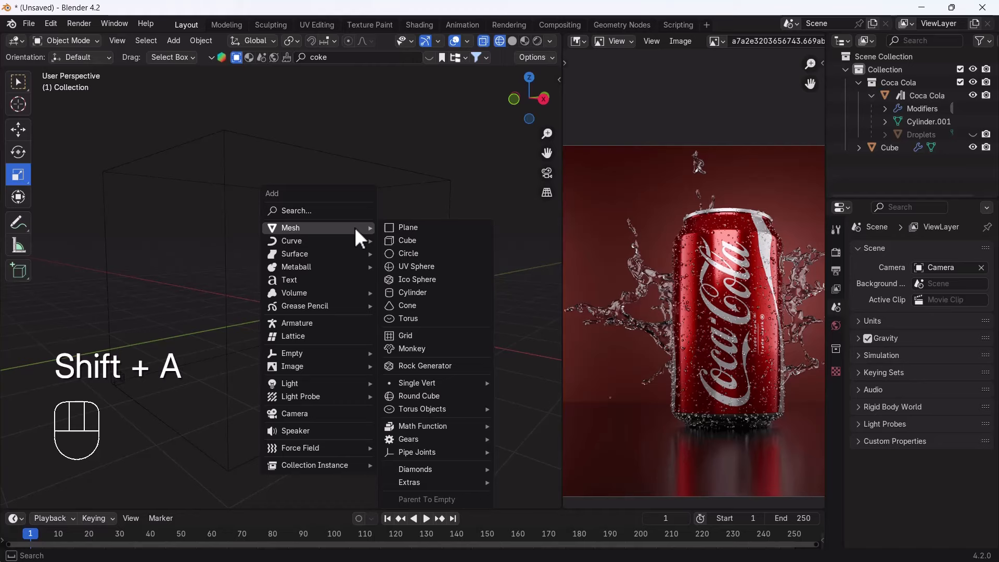
{"action": "left_click", "coordinate": [400, 242]}
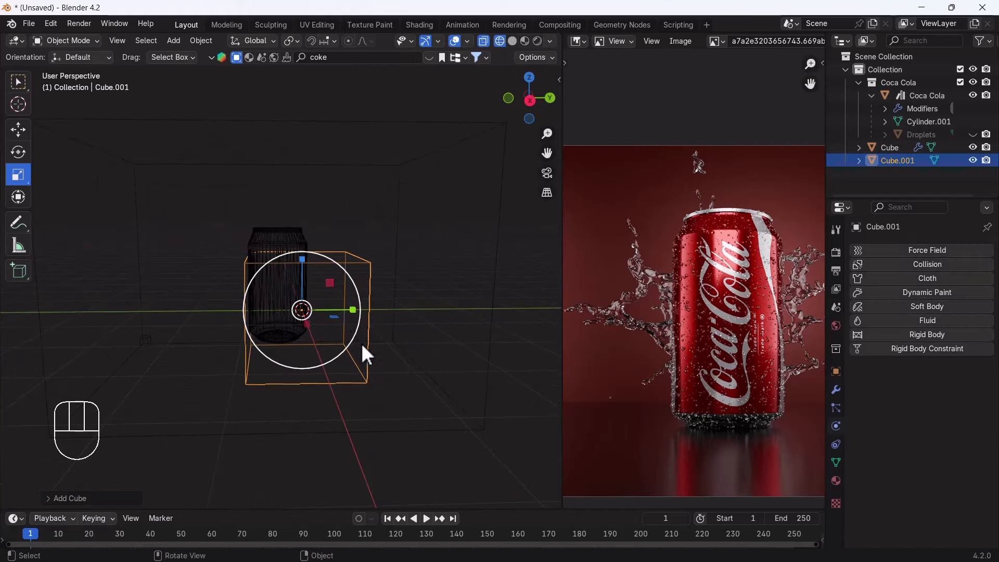
{"action": "key", "text": "s"}
{"action": "left_click", "coordinate": [326, 320]}
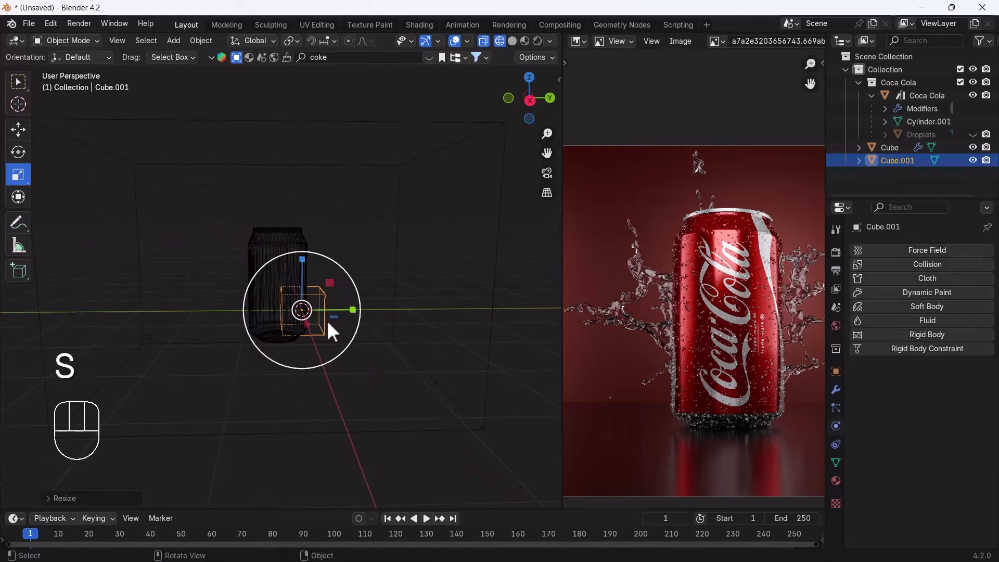
- Move the small cube away from the can along positive Y, raise it to about mid-can height and narrow it along Y
{"action": "key", "text": "w"}
{"action": "left_click_drag", "start_coordinate": [331, 309], "coordinate": [426, 297]}
{"action": "left_click_drag", "start_coordinate": [400, 258], "coordinate": [402, 219]}
{"action": "middle_click_drag", "start_coordinate": [363, 295], "coordinate": [384, 309]}
{"action": "middle_click_drag", "start_coordinate": [297, 282], "coordinate": [253, 277]}
{"action": "left_click", "coordinate": [22, 182]}
{"action": "left_click_drag", "start_coordinate": [408, 276], "coordinate": [387, 278]}
- Add Fluid physics of type Flow to the small cube, with flow type Liquid and flow behavior Inflow
{"action": "left_click", "coordinate": [932, 321]}
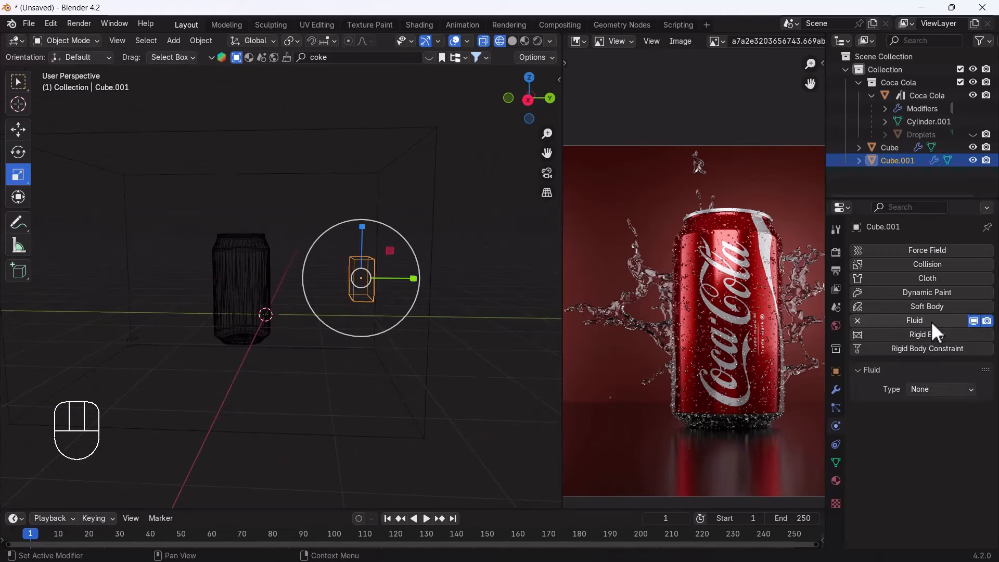
{"action": "left_click", "coordinate": [921, 388]}
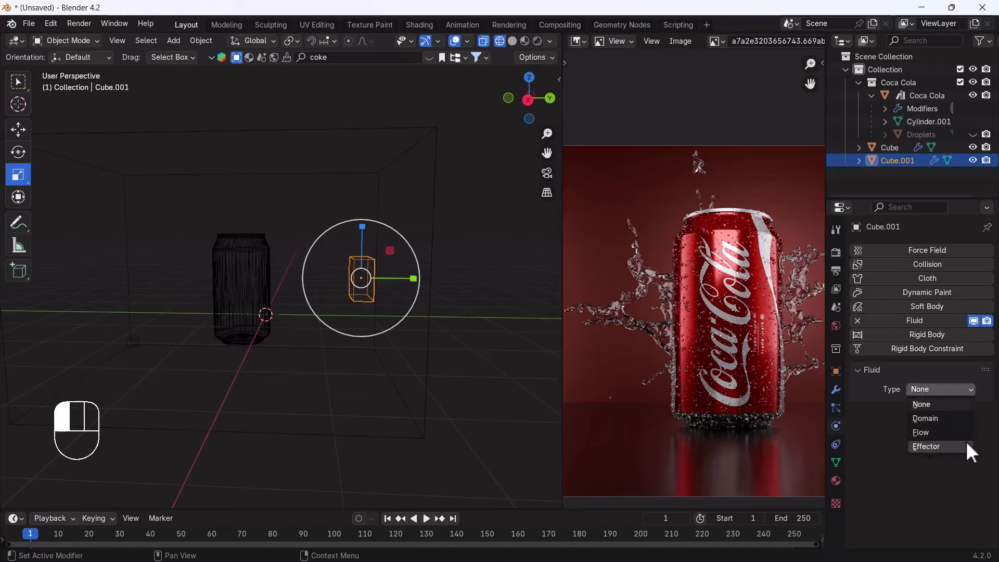
{"action": "left_click", "coordinate": [936, 431]}
{"action": "left_click", "coordinate": [952, 429]}
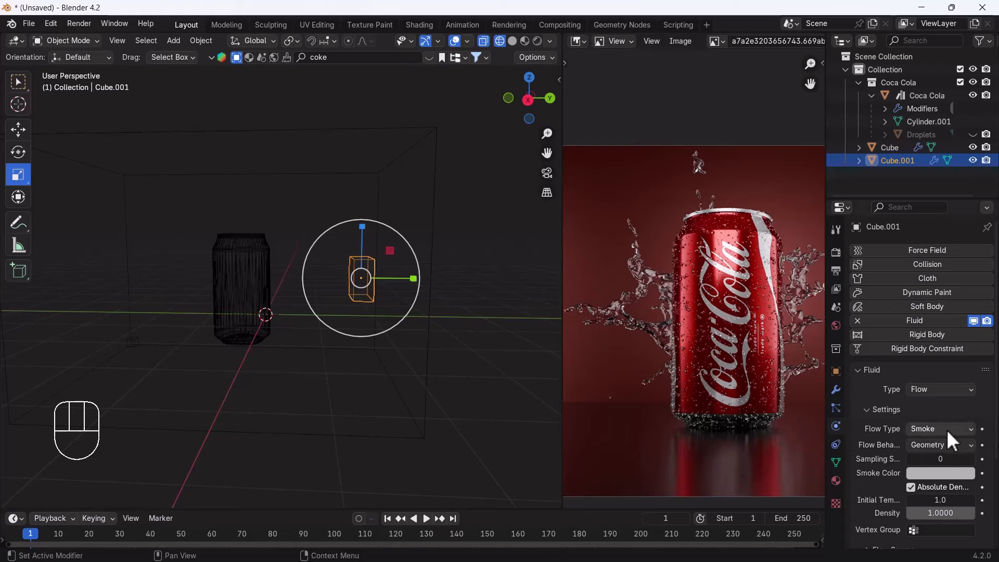
{"action": "left_click", "coordinate": [947, 429]}
{"action": "left_click", "coordinate": [910, 486]}
{"action": "left_click", "coordinate": [943, 445]}
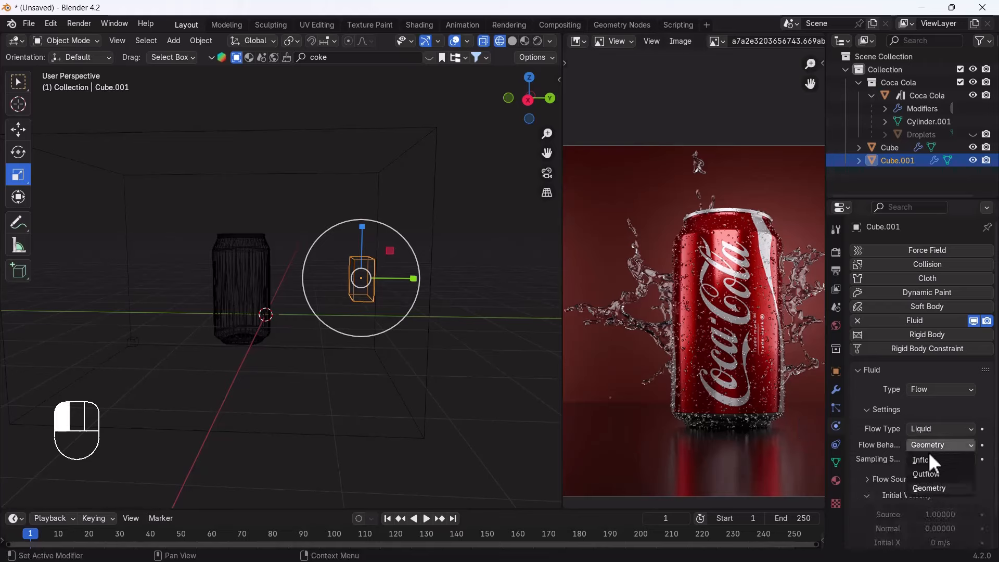
{"action": "left_click", "coordinate": [928, 452]}
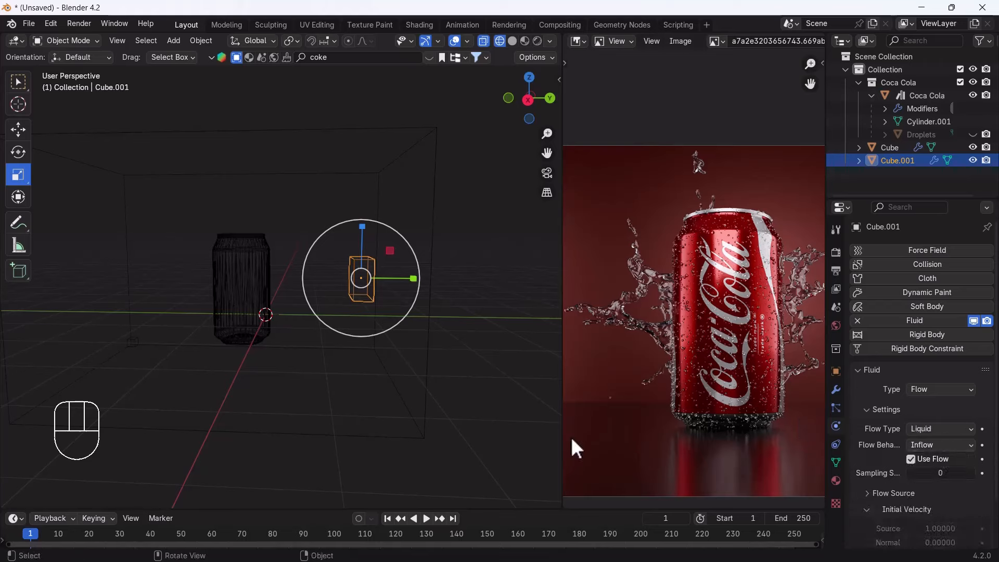
- Select the large domain cube and set its fluid cache type to Replay
{"action": "scroll", "coordinate": [903, 424], "scroll_direction": "down", "scroll_amount": 3}
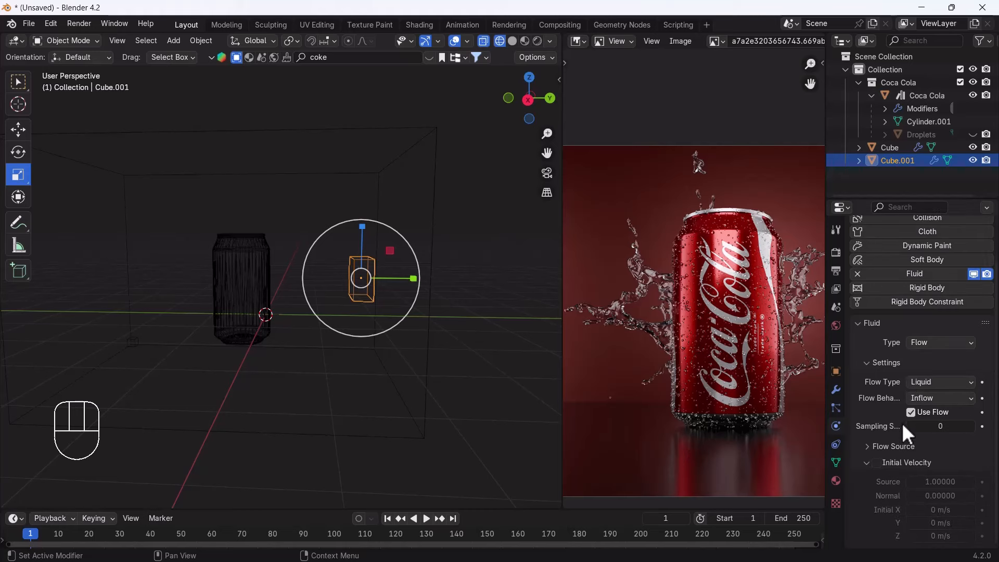
{"action": "left_click", "coordinate": [435, 139]}
{"action": "scroll", "coordinate": [924, 468], "scroll_direction": "down", "scroll_amount": 10}
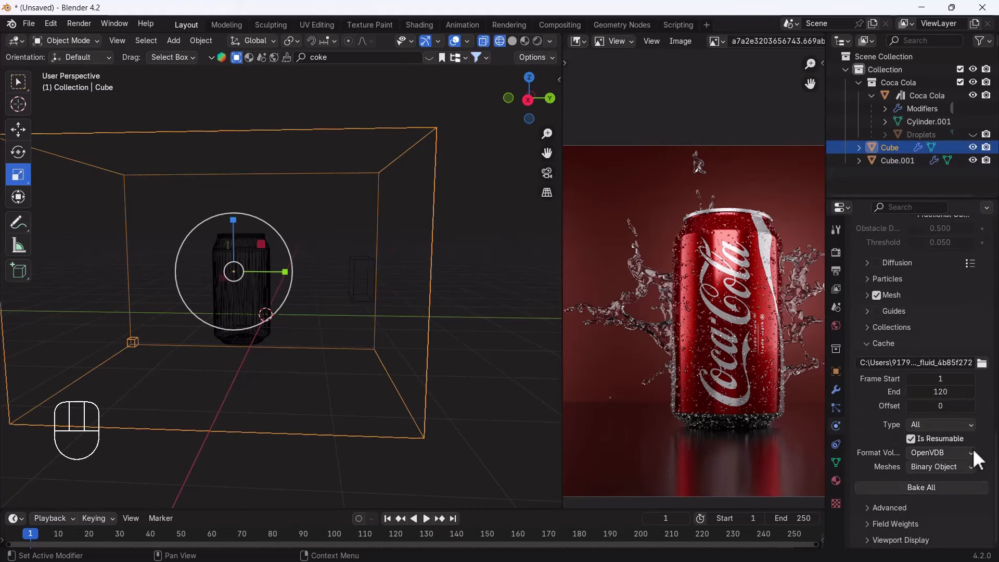
{"action": "left_click", "coordinate": [946, 432]}
{"action": "left_click", "coordinate": [933, 443]}
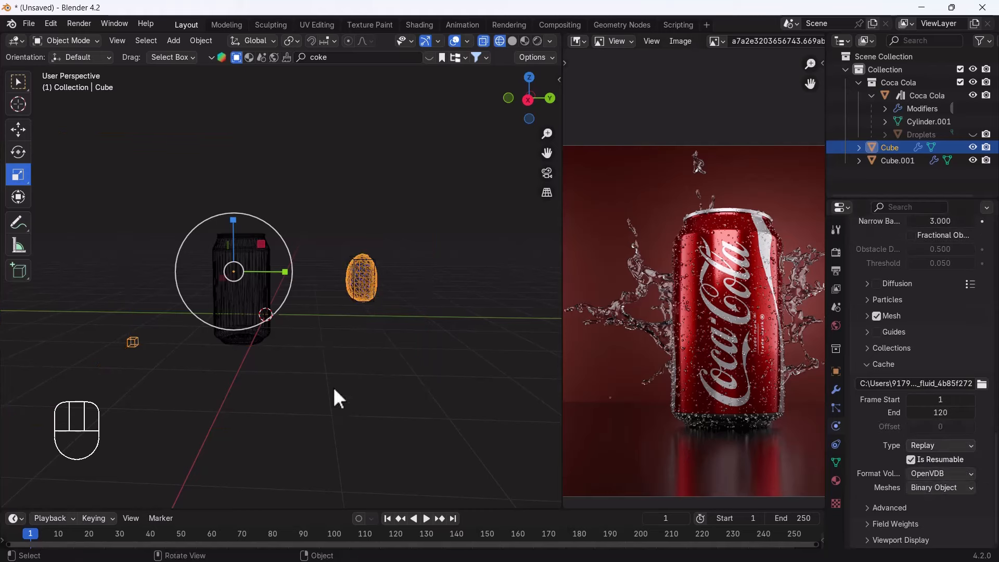
- Play the liquid simulation while viewing it from another angle, and return to frame 1
{"action": "left_click", "coordinate": [403, 333]}
{"action": "key", "text": "space"}
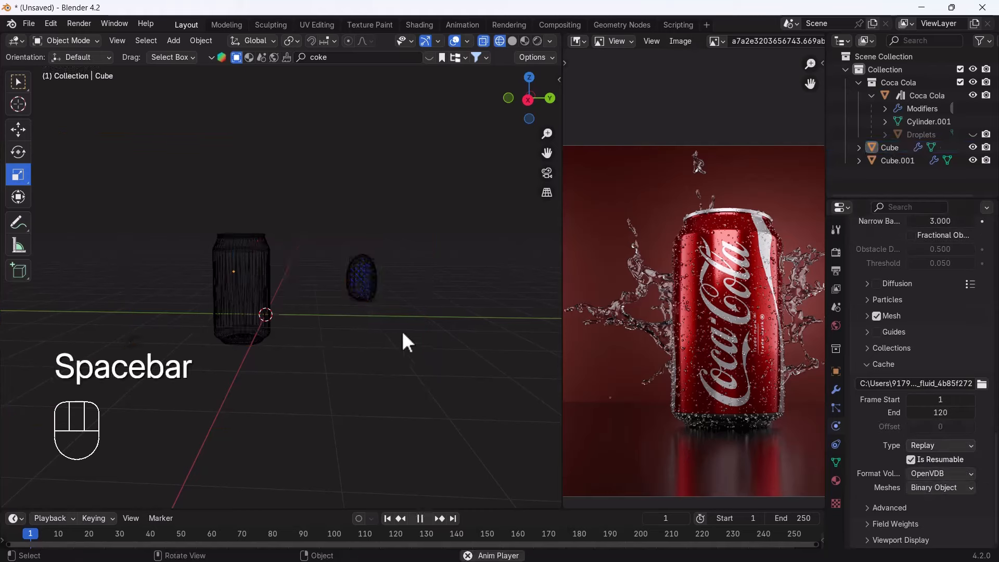
{"action": "middle_click_drag", "start_coordinate": [403, 333], "coordinate": [399, 376]}
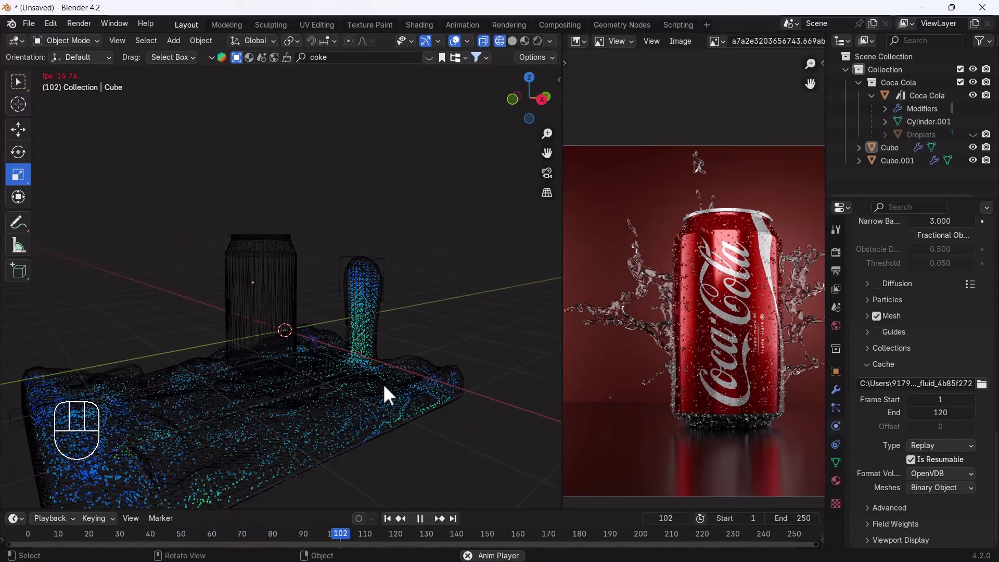
{"action": "key", "text": "space"}
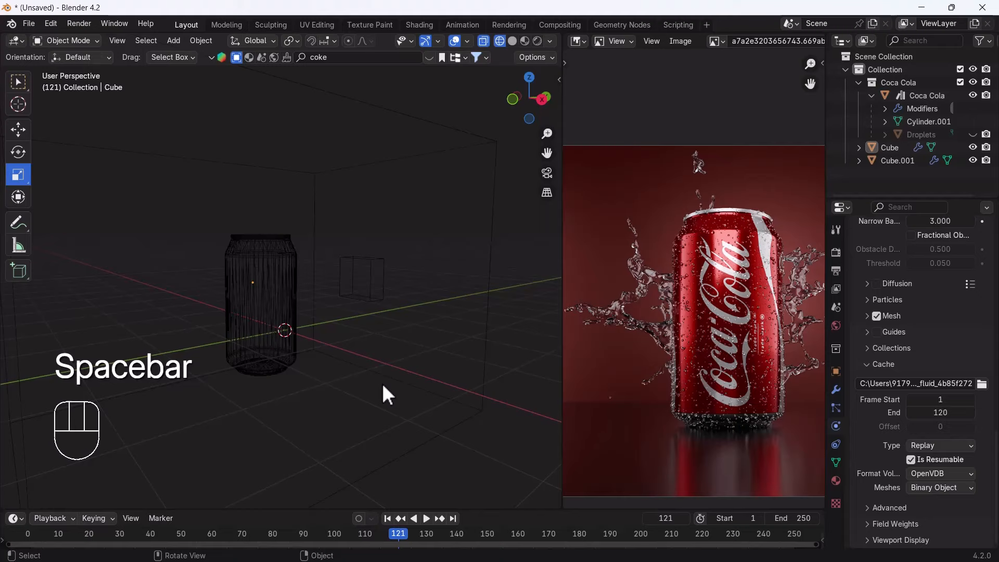
{"action": "left_click", "coordinate": [387, 518]}
- Select the small inflow cube and enable its Initial Velocity
{"action": "middle_click_drag", "start_coordinate": [329, 340], "coordinate": [333, 326]}
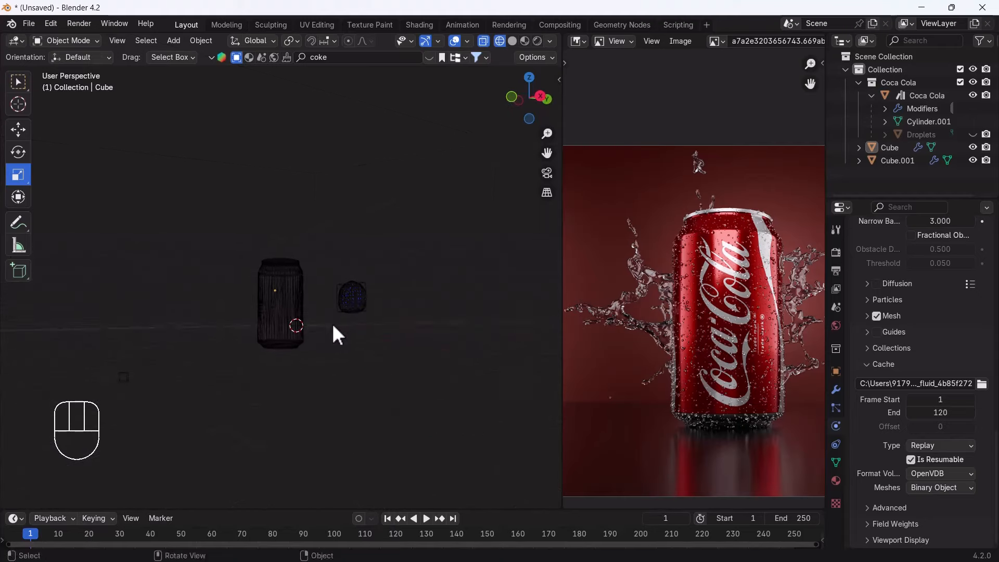
{"action": "left_click", "coordinate": [348, 287]}
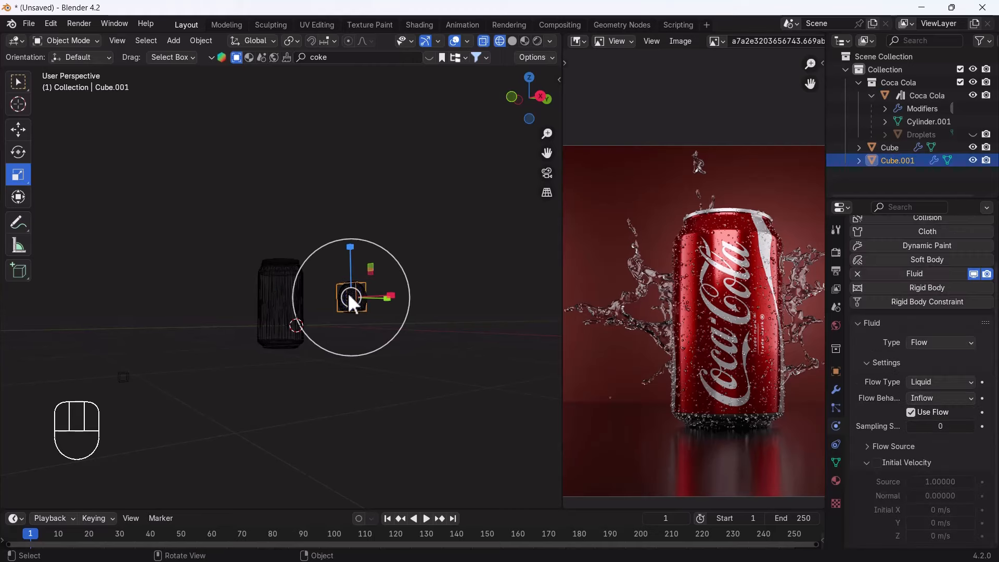
{"action": "left_click", "coordinate": [876, 464]}
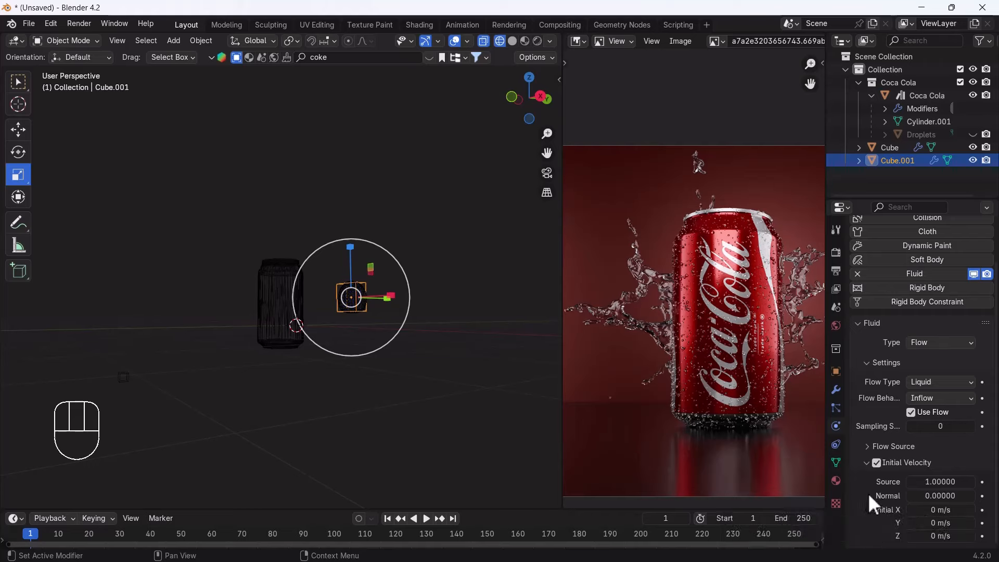
- Examine the inflow cube and can from the right, front and left views to determine the axis pointing toward the can
{"action": "middle_click_drag", "start_coordinate": [389, 325], "coordinate": [345, 331]}
{"action": "key", "text": "grave"}
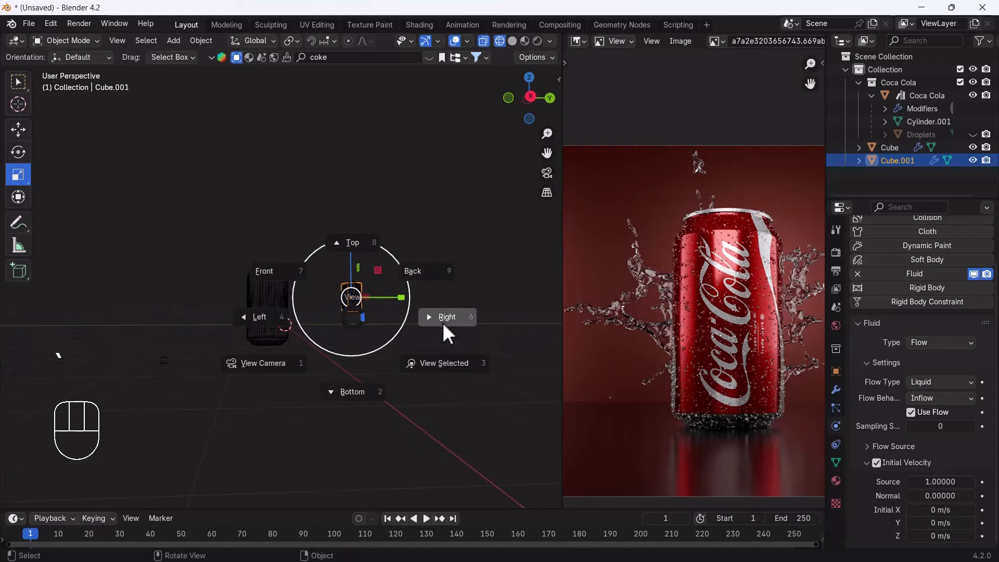
{"action": "left_click", "coordinate": [442, 320]}
{"action": "key", "text": "grave"}
{"action": "left_click", "coordinate": [257, 260]}
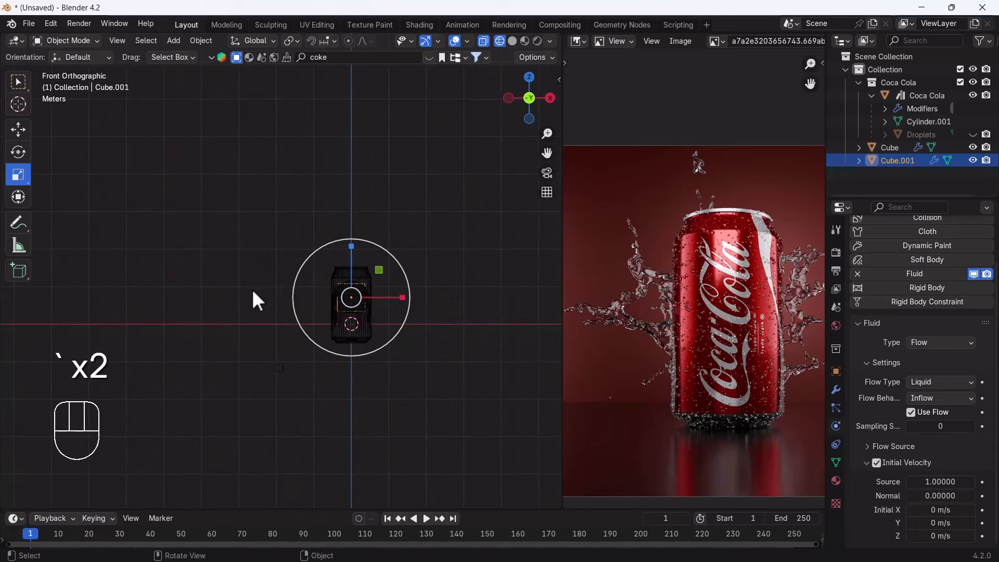
{"action": "key", "text": "grave"}
{"action": "left_click", "coordinate": [135, 284]}
{"action": "scroll", "coordinate": [340, 314], "scroll_direction": "up", "scroll_amount": 3}
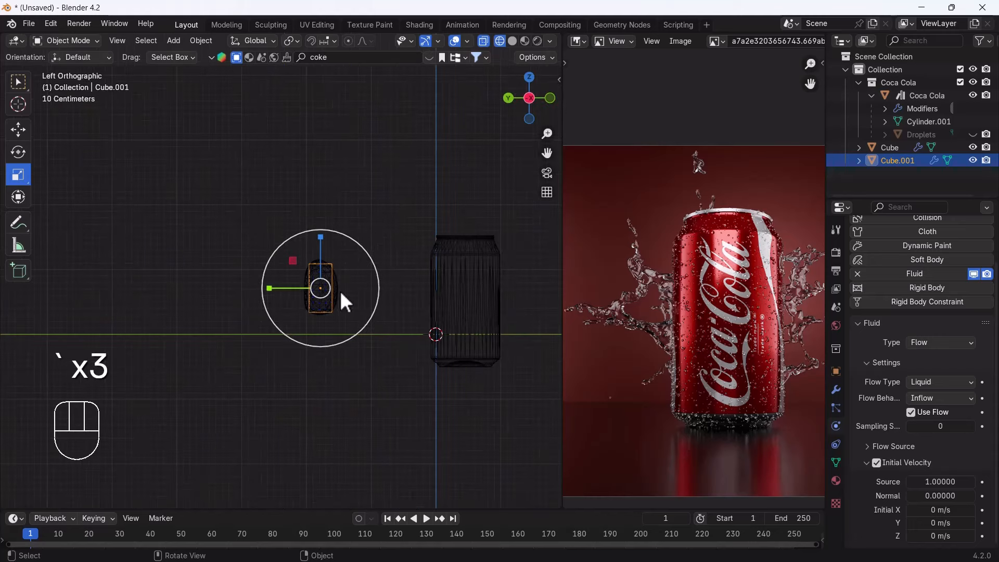
{"action": "scroll", "coordinate": [406, 333], "scroll_direction": "down", "scroll_amount": 3}
{"action": "middle_click_drag", "start_coordinate": [430, 351], "coordinate": [214, 359]}
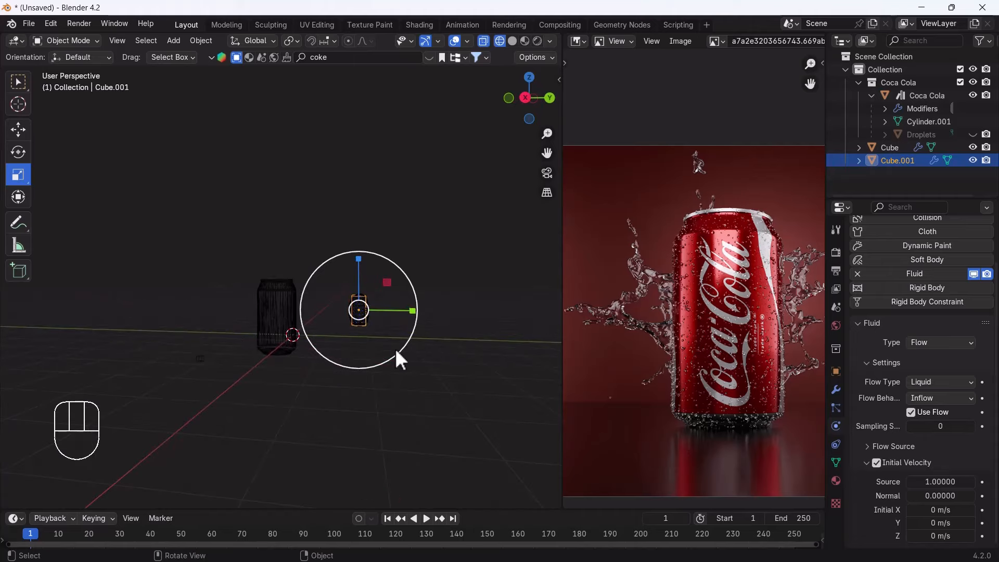
- Set the inflow cube's initial Y velocity to -1 m/s, test the simulation playback and return to frame 1
{"action": "left_click", "coordinate": [955, 525]}
{"action": "type", "text": "-1"}
{"action": "key", "text": "Return"}
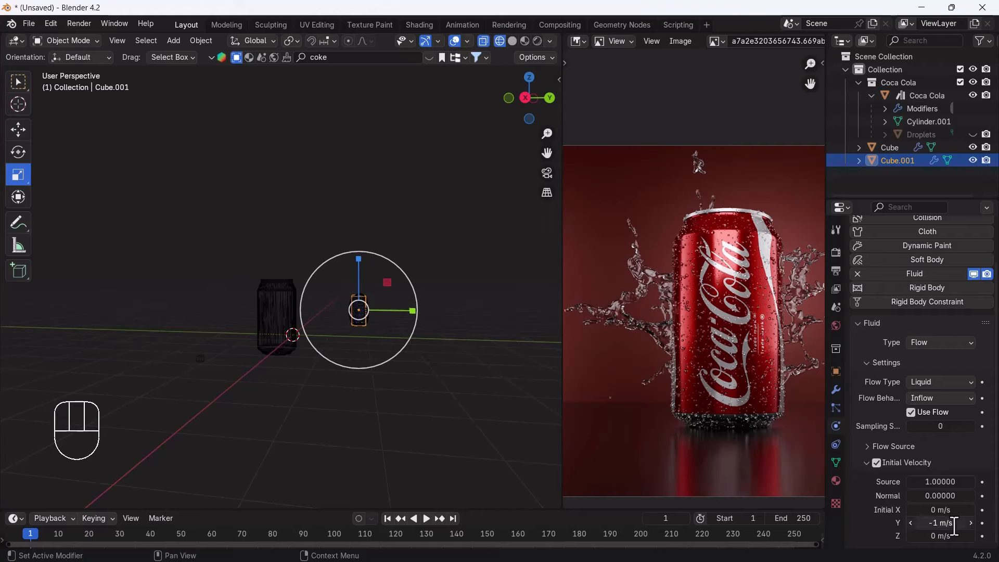
{"action": "left_click", "coordinate": [451, 364]}
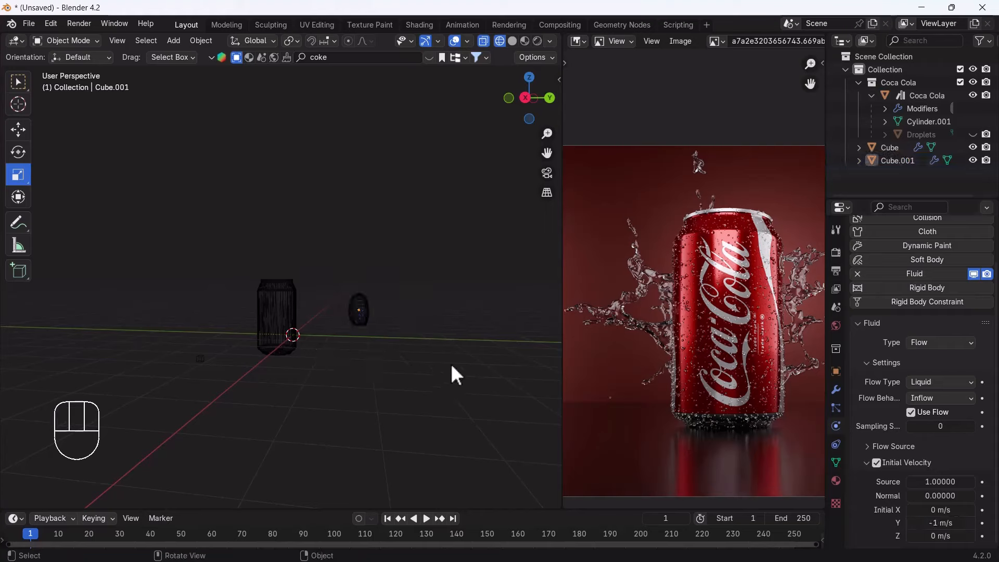
{"action": "key", "text": "space"}
{"action": "key", "text": "space"}
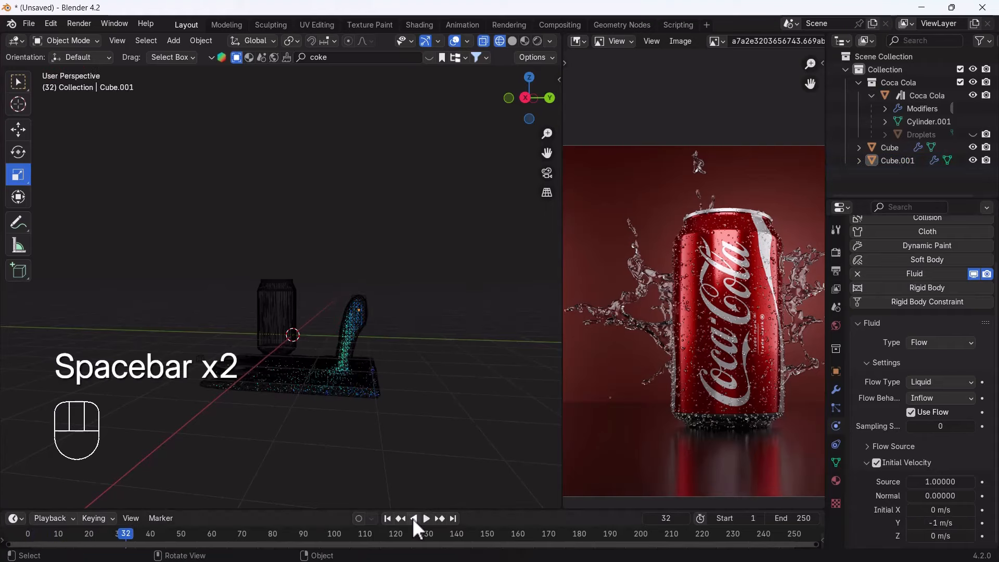
{"action": "left_click", "coordinate": [389, 520]}
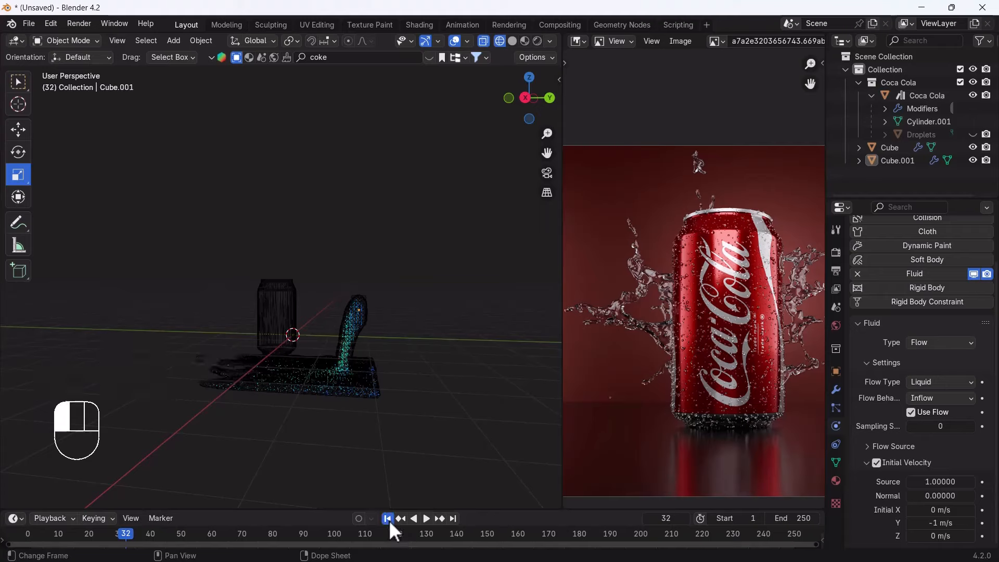
- Set the inflow cube's initial Y velocity to -10 m/s
{"action": "left_click", "coordinate": [932, 523]}
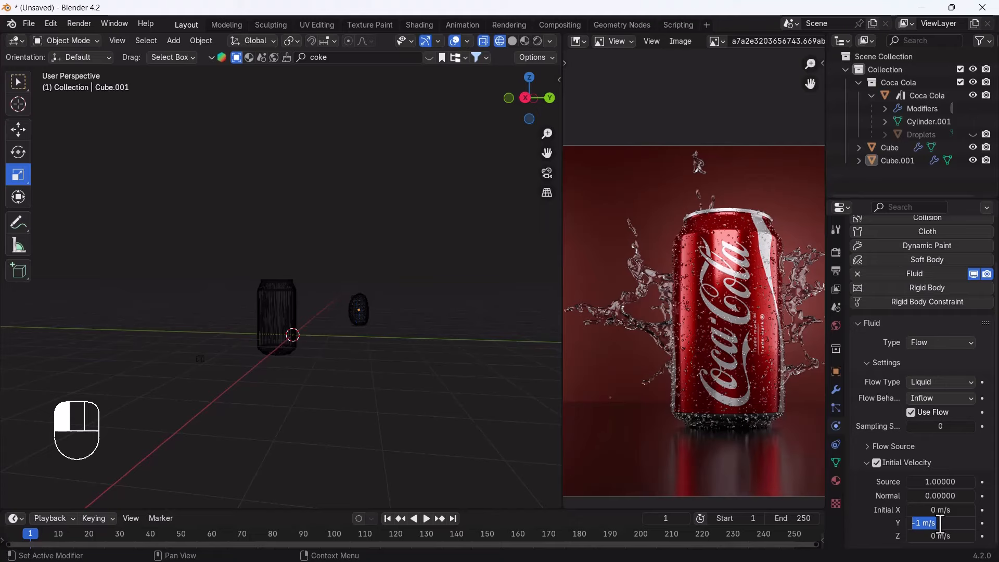
{"action": "type", "text": "-10"}
{"action": "key", "text": "Return"}
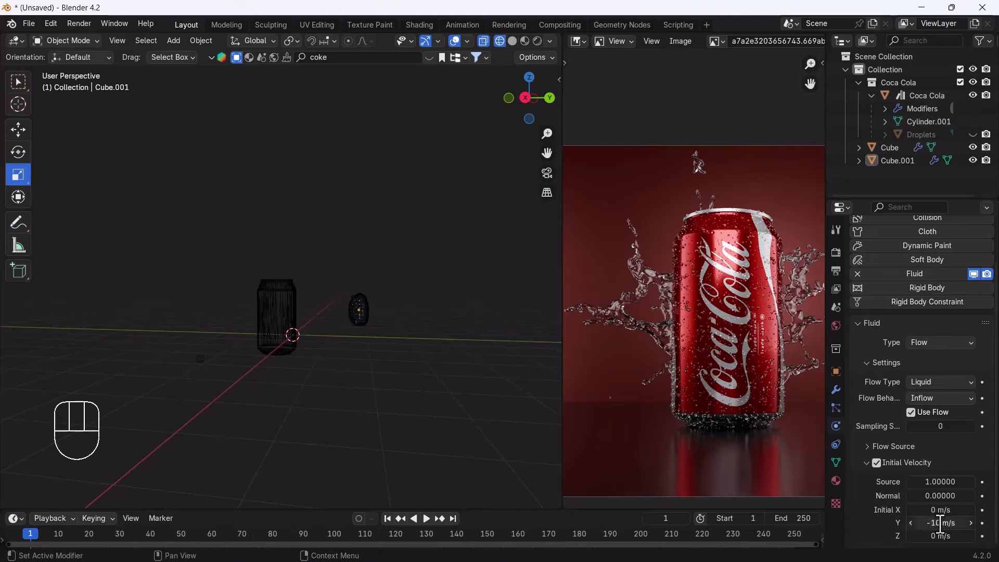
- Play the simulation from the first frame to about frame 22 and examine the splash around the can
{"action": "left_click", "coordinate": [390, 519]}
{"action": "key", "text": "space"}
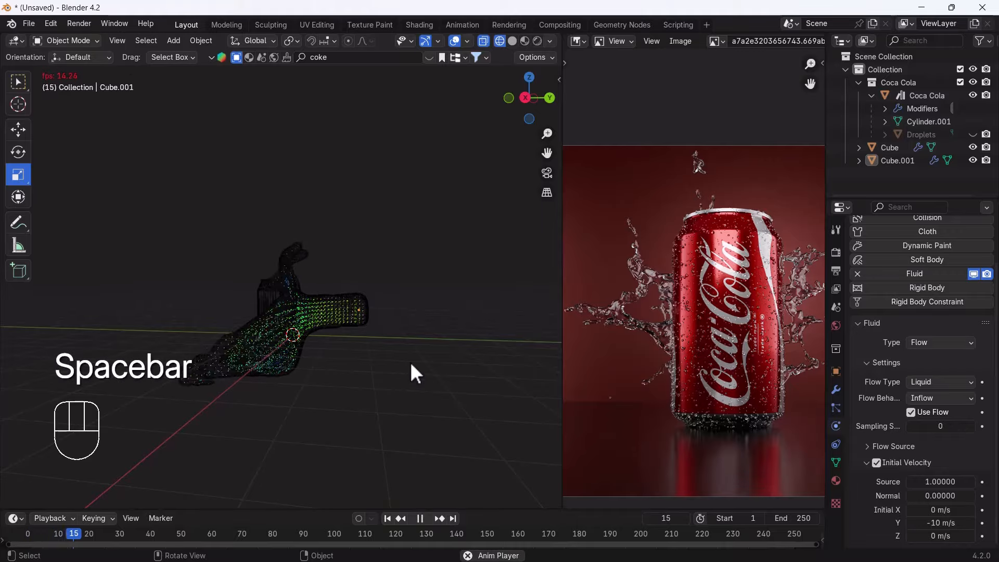
{"action": "key", "text": "space"}
{"action": "middle_click_drag", "start_coordinate": [242, 342], "coordinate": [357, 382]}
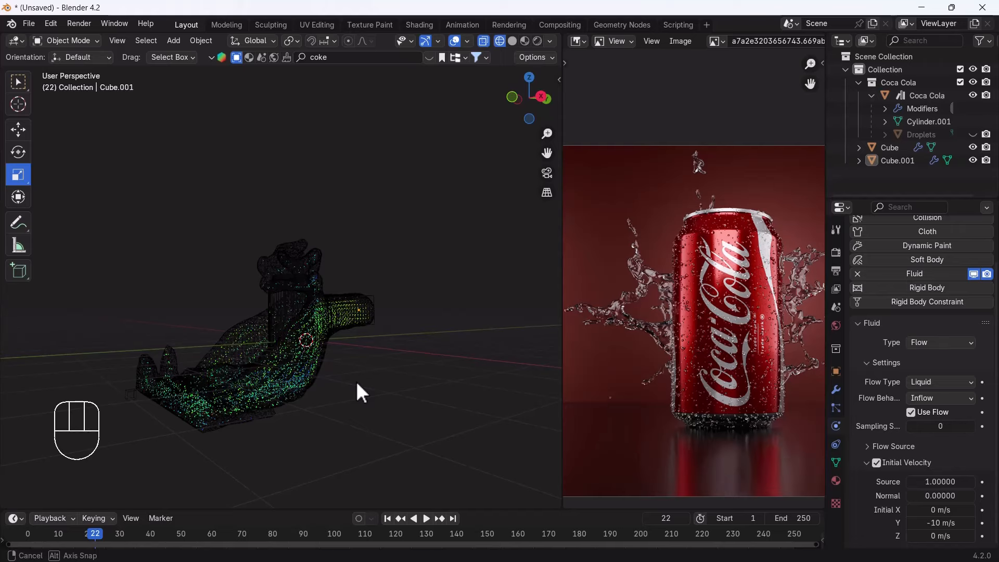
{"action": "middle_click_drag", "start_coordinate": [357, 384], "coordinate": [360, 392]}
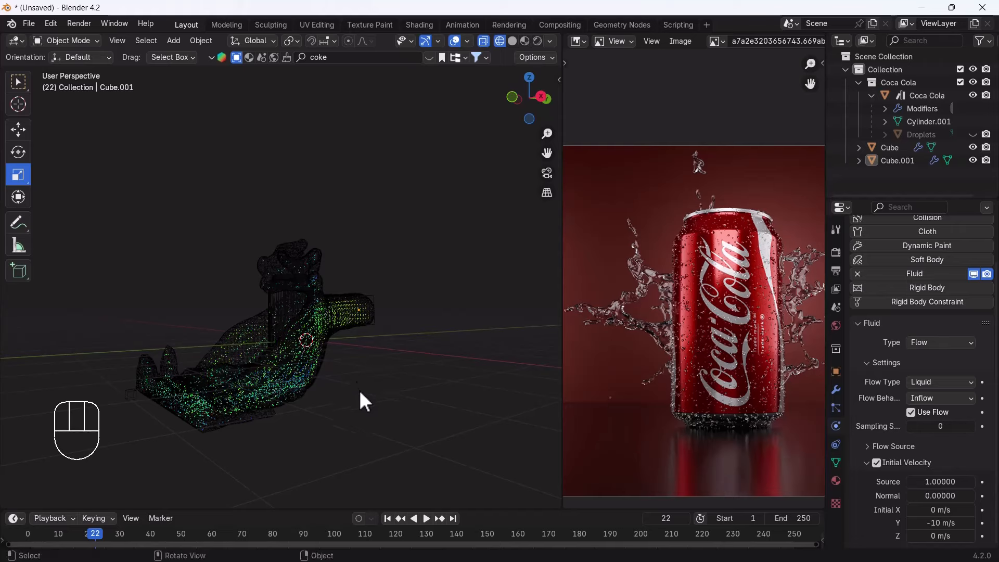
- Return to frame 1 and thin the inflow cube along Y to about half its depth, with a further uniform shrink
{"action": "left_click", "coordinate": [390, 518]}
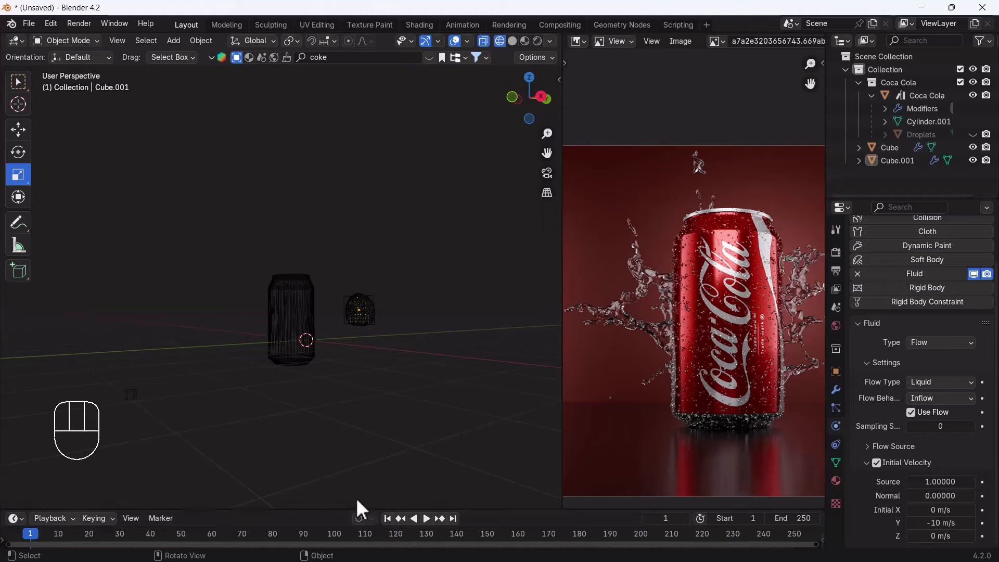
{"action": "middle_click_drag", "start_coordinate": [365, 333], "coordinate": [333, 327]}
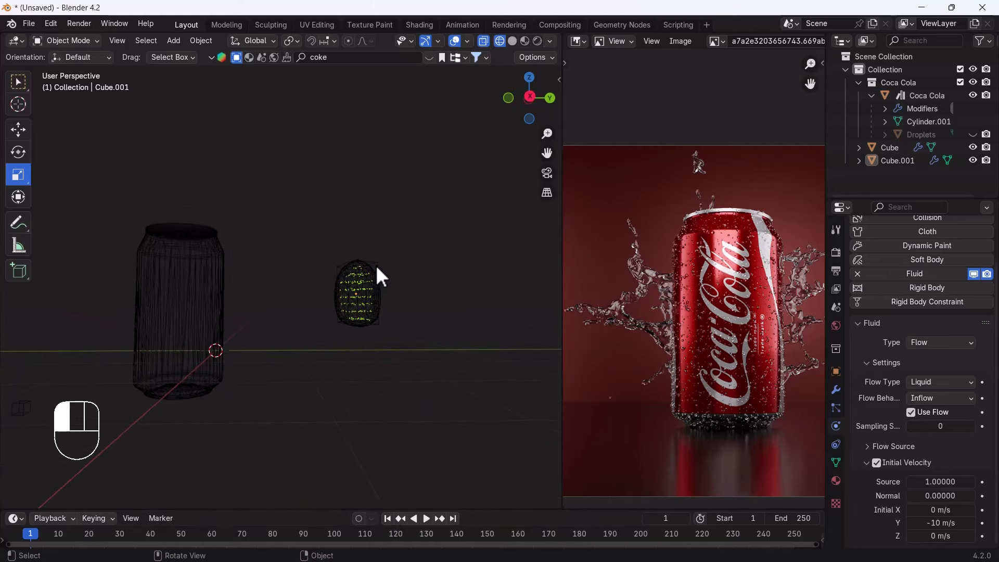
{"action": "left_click", "coordinate": [376, 264]}
{"action": "key", "text": "s"}
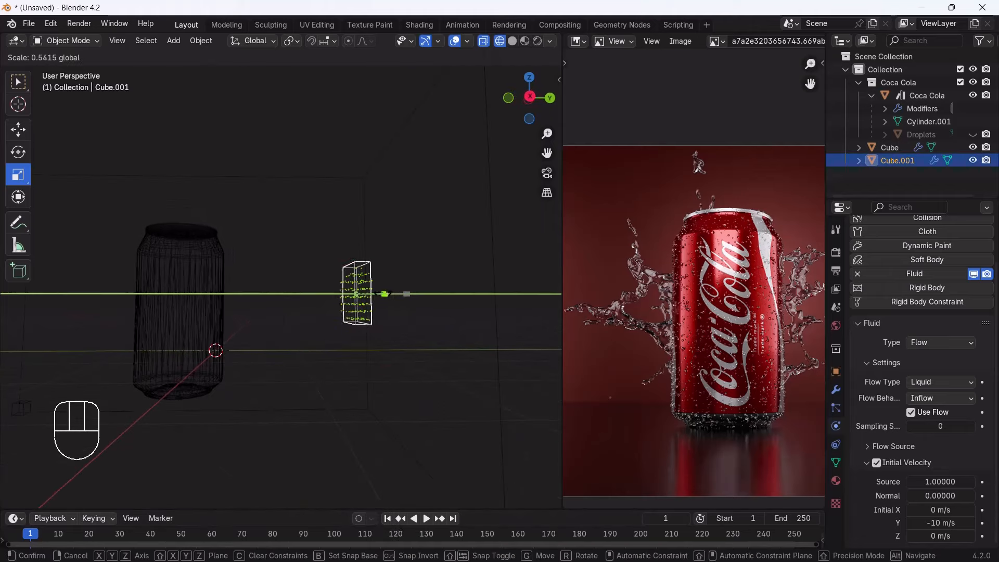
{"action": "left_click", "coordinate": [374, 325]}
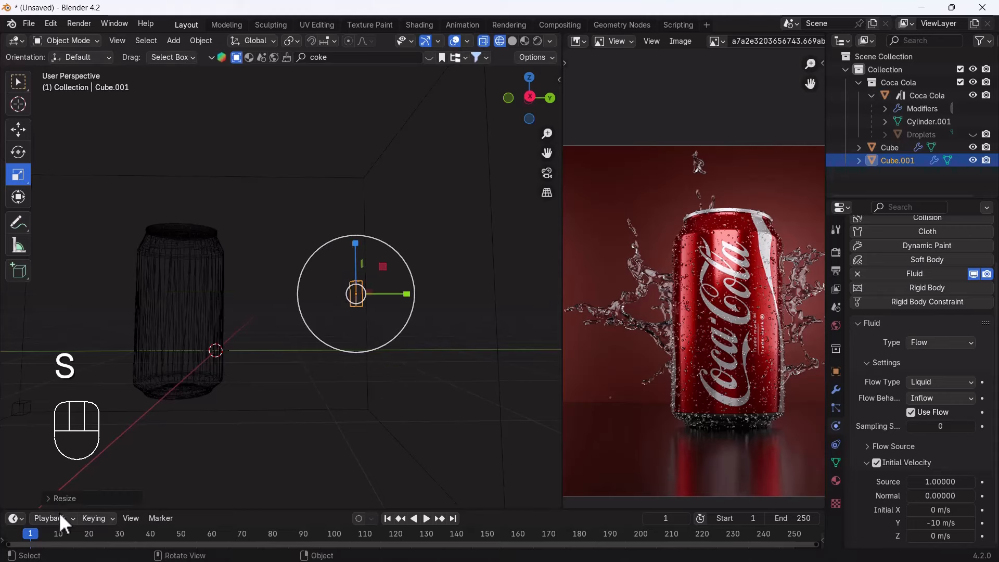
- Play the simulation with the shrunken inflow cube to about frame 33 and undo the uniform shrink
{"action": "left_click_drag", "start_coordinate": [32, 532], "coordinate": [108, 529]}
{"action": "key", "text": "space"}
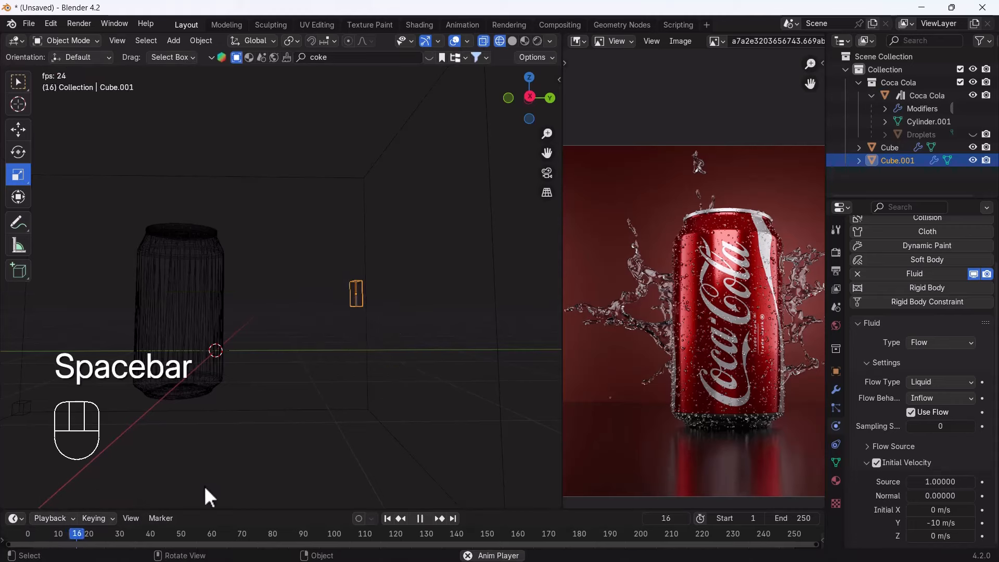
{"action": "key", "text": "space"}
{"action": "middle_click_drag", "start_coordinate": [317, 390], "coordinate": [371, 386]}
{"action": "scroll", "coordinate": [371, 286], "scroll_direction": "up", "scroll_amount": 3}
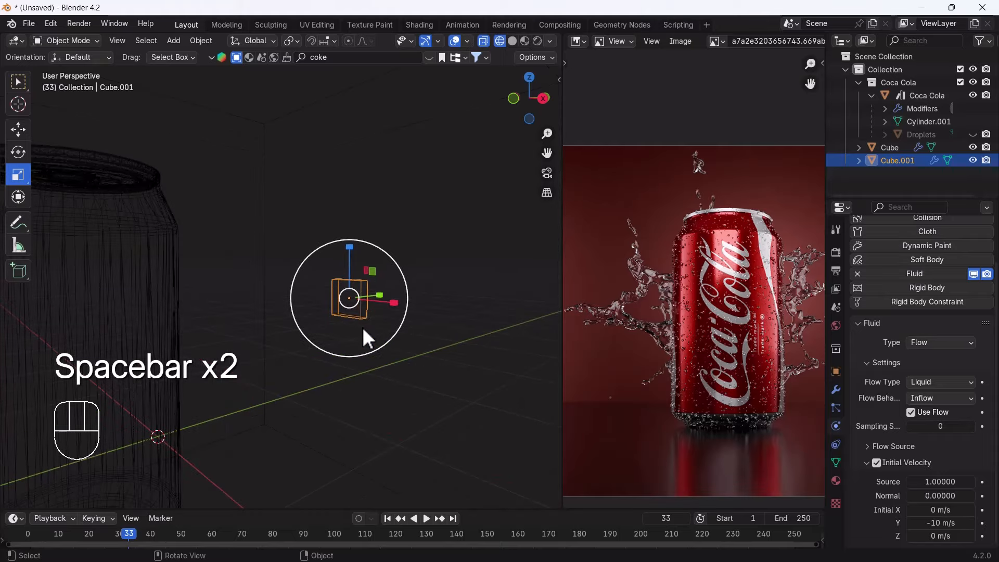
{"action": "key", "text": "ctrl+z"}
{"action": "key", "text": "ctrl+z"}
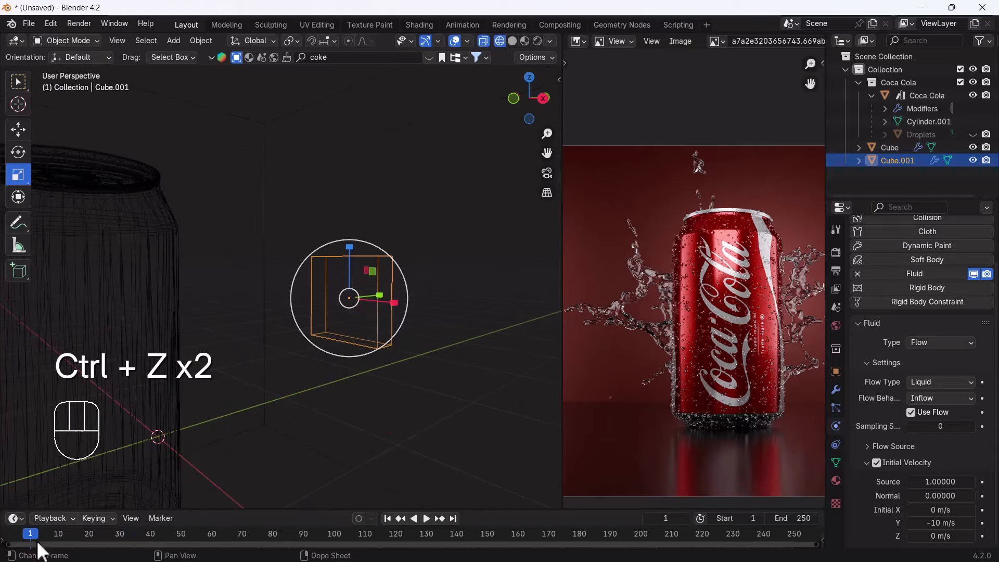
- Play the simulation from frame 1 to frame 10 and examine the stream hitting the can from the side
{"action": "key", "text": "space"}
{"action": "key", "text": "space"}
{"action": "middle_click_drag", "start_coordinate": [267, 415], "coordinate": [323, 344]}
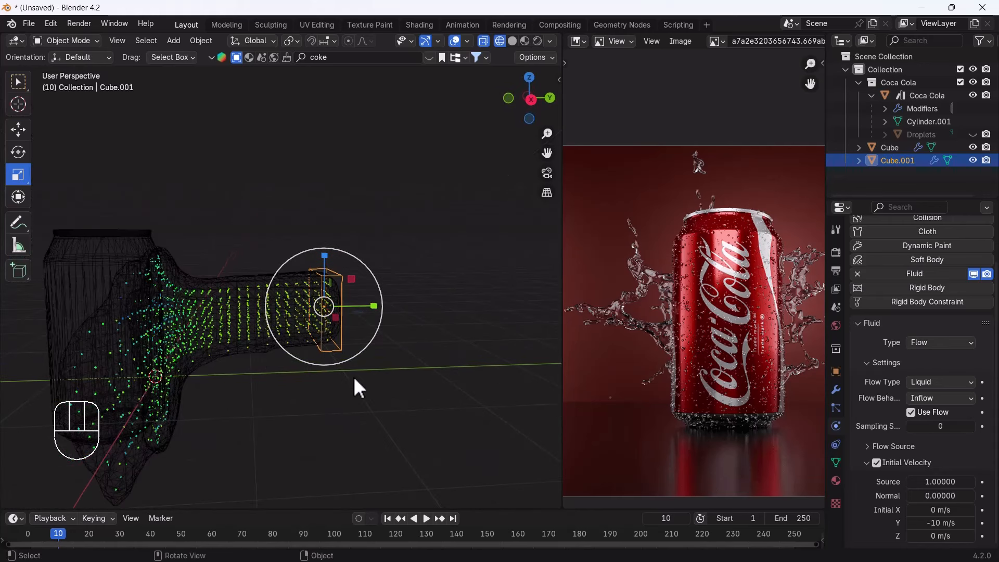
- Scale the inflow cube uniformly to about half its size and test the simulation from frame 1 to frame 32
{"action": "key", "text": "s"}
{"action": "left_click", "coordinate": [328, 524]}
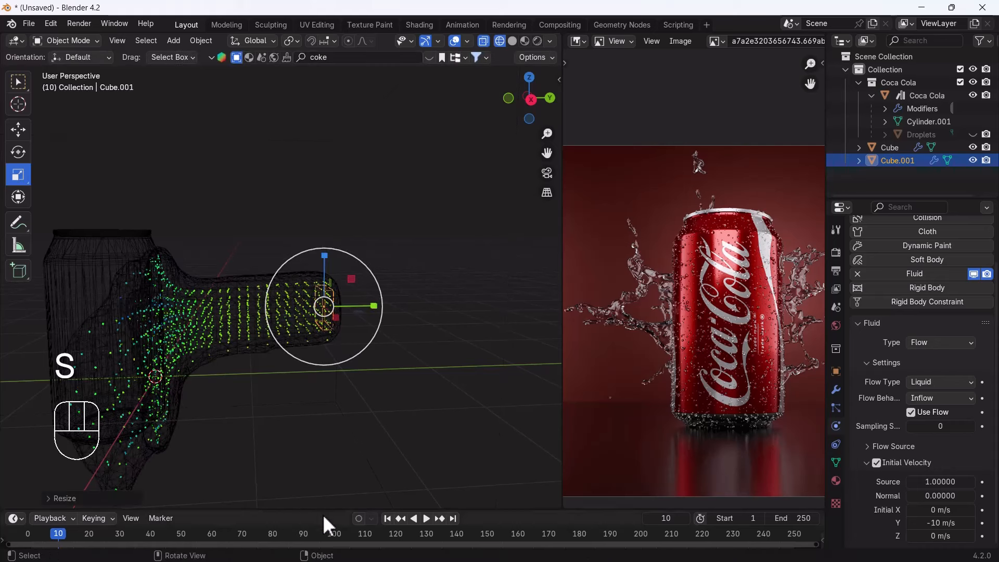
{"action": "left_click", "coordinate": [386, 518]}
{"action": "key", "text": "space"}
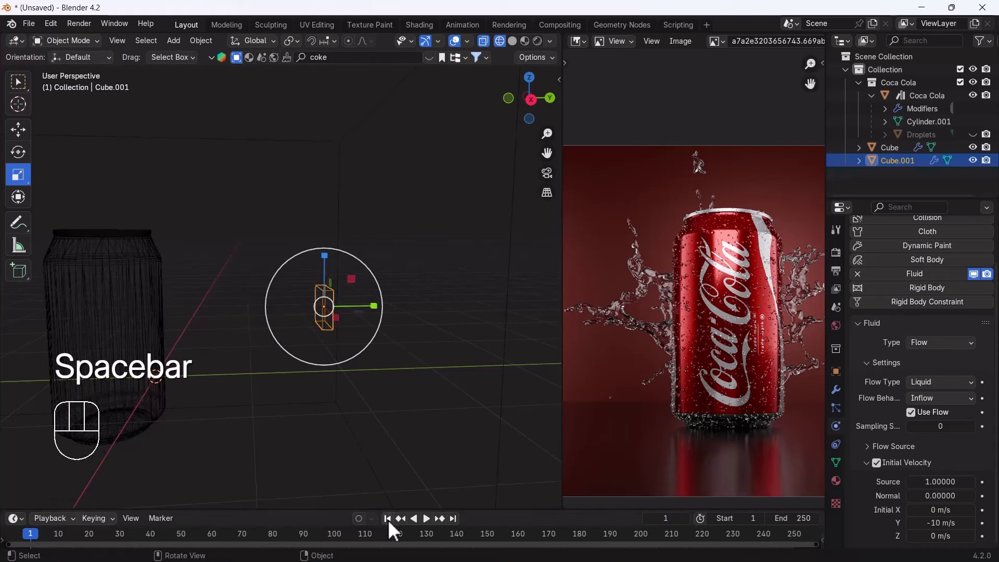
{"action": "key", "text": "space"}
{"action": "key", "text": "space"}
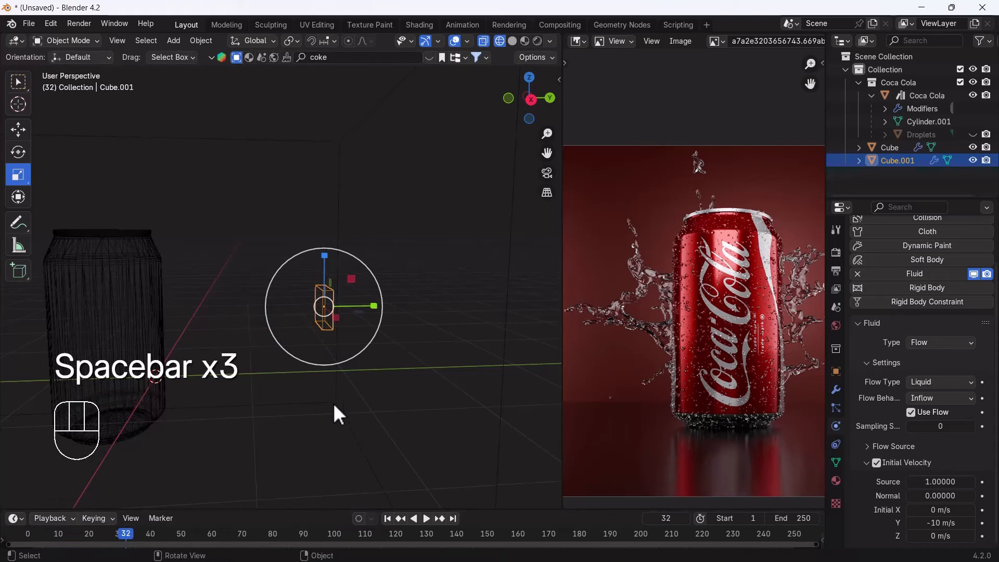
- Enlarge the inflow cube uniformly by about 1.2 and test the simulation from frame 1 to frame 18
{"action": "key", "text": "s"}
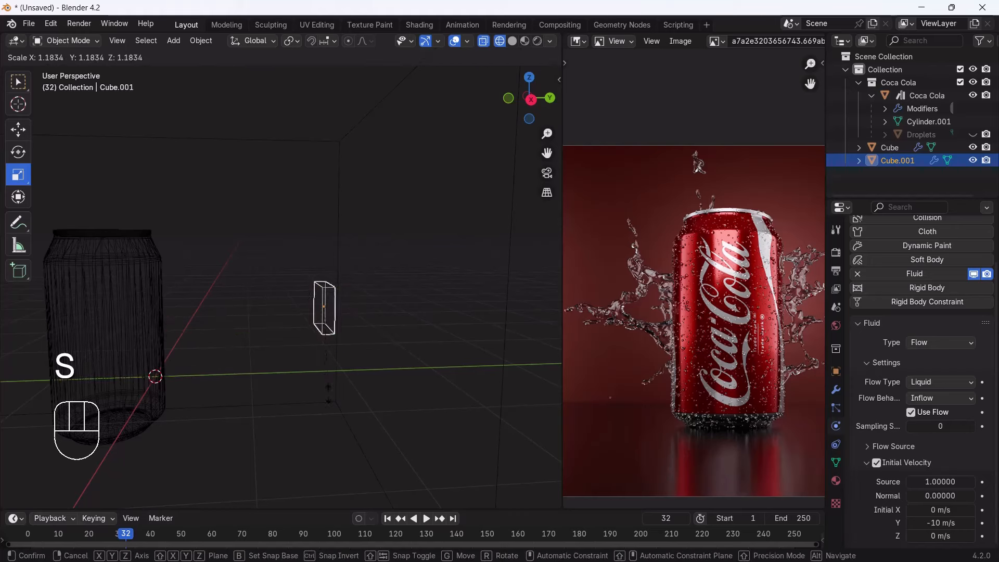
{"action": "left_click", "coordinate": [336, 457]}
{"action": "left_click_drag", "start_coordinate": [141, 531], "coordinate": [31, 533]}
{"action": "key", "text": "space"}
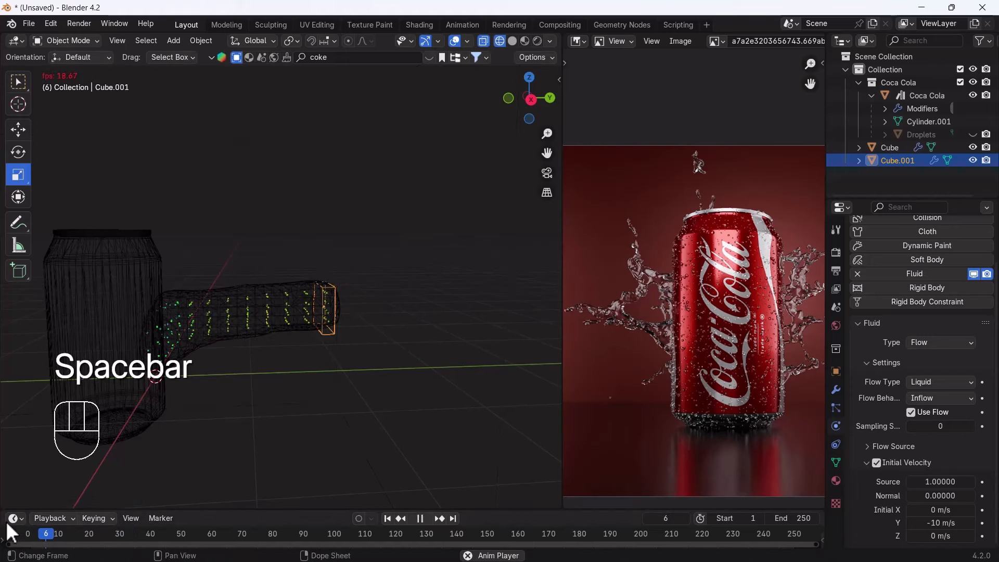
{"action": "key", "text": "space"}
{"action": "mouse_move", "coordinate": [158, 392]}
{"action": "middle_mouse_down"}
{"action": "mouse_move", "coordinate": [390, 384]}
{"action": "mouse_move", "coordinate": [130, 381]}
{"action": "mouse_move", "coordinate": [176, 382]}
{"action": "mouse_move", "coordinate": [157, 382]}
{"action": "middle_mouse_up"}
{"action": "scroll", "coordinate": [299, 335], "scroll_direction": "up", "scroll_amount": 3}
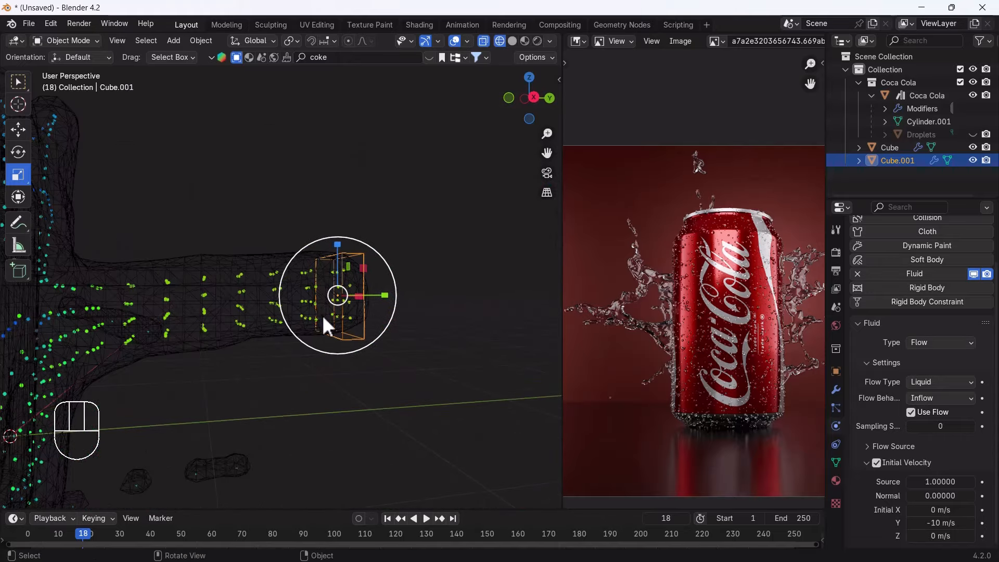
{"action": "middle_click_drag", "start_coordinate": [323, 319], "coordinate": [342, 317]}
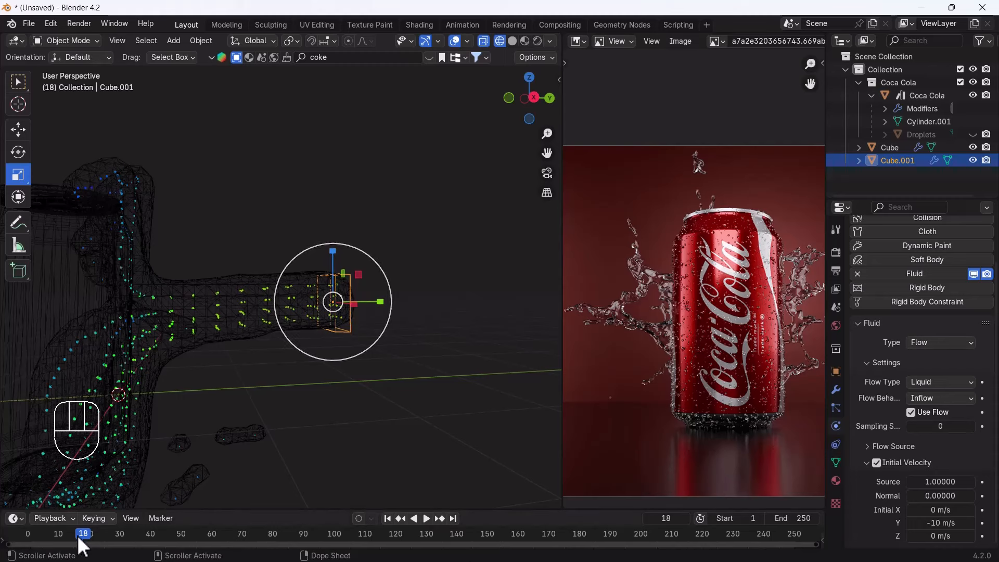
- Examine how the splash spreads around the can from the front view between about frames 4 and 11
{"action": "left_click_drag", "start_coordinate": [77, 535], "coordinate": [49, 532]}
{"action": "key", "text": "grave"}
{"action": "left_click", "coordinate": [171, 300]}
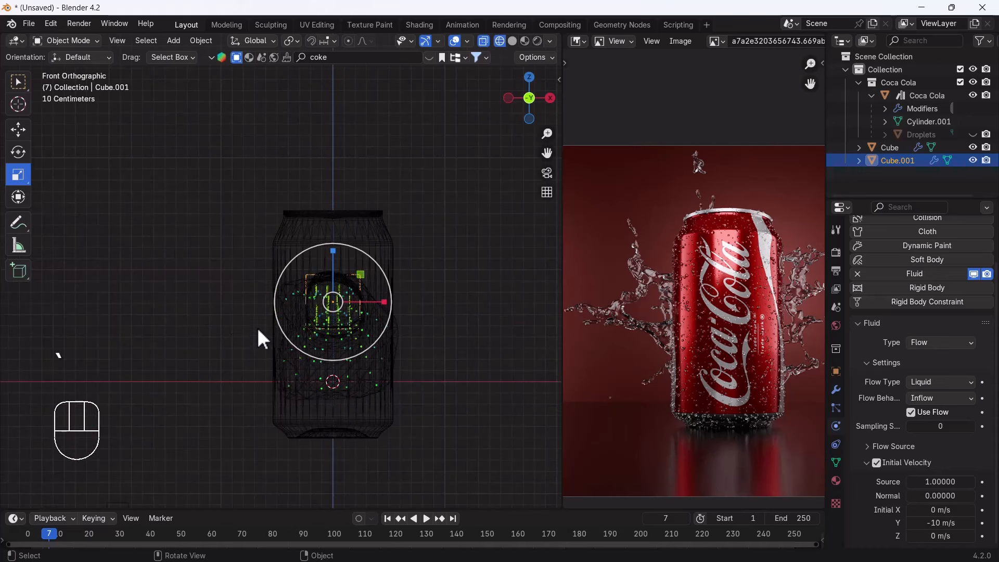
{"action": "key", "text": "space"}
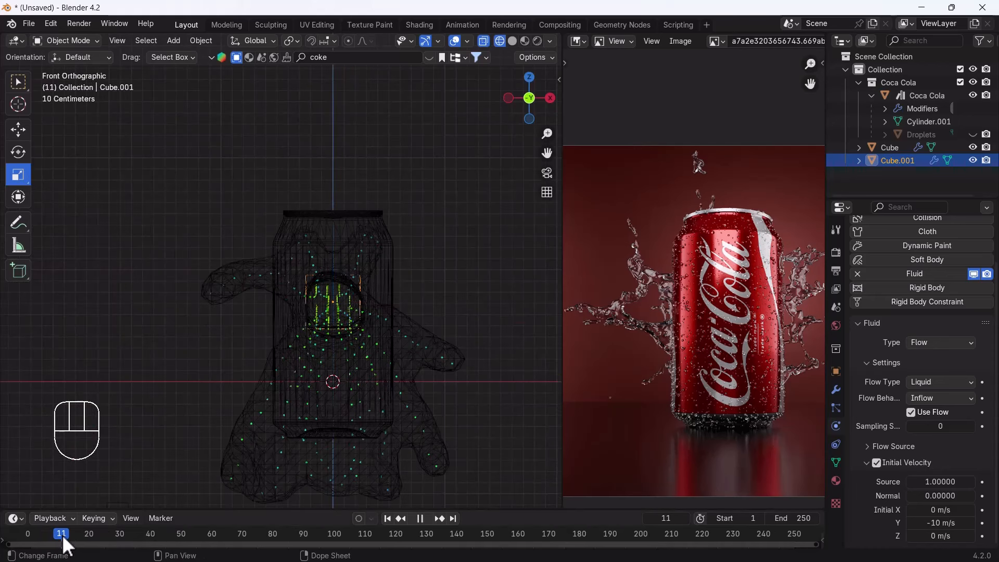
{"action": "left_click_drag", "start_coordinate": [56, 529], "coordinate": [42, 528]}
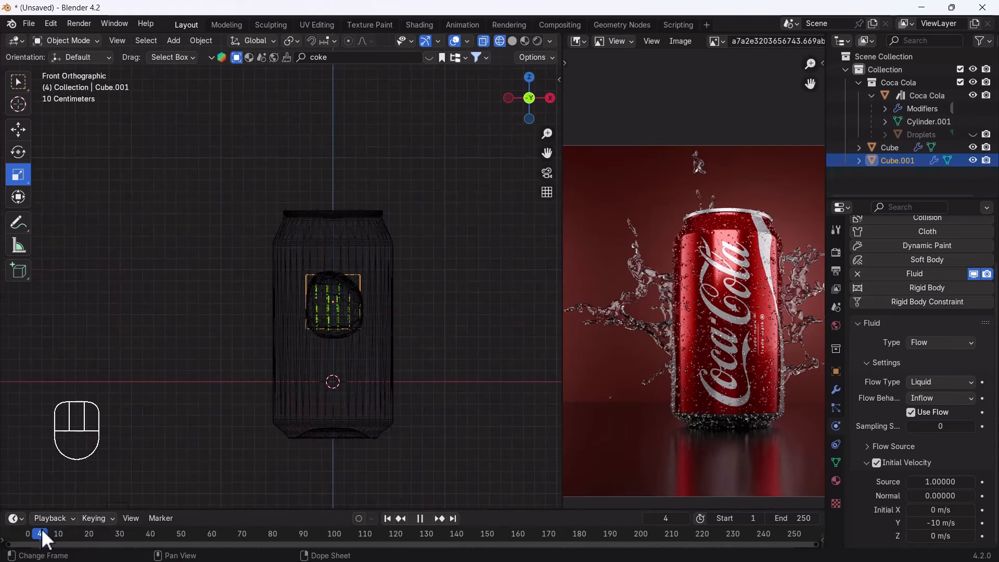
{"action": "key", "text": "space"}
- Stretch the inflow cube along Z to about twice its height, test the simulation playback and return to frame 1
{"action": "middle_click_drag", "start_coordinate": [483, 420], "coordinate": [313, 423]}
{"action": "scroll", "coordinate": [331, 304], "scroll_direction": "up", "scroll_amount": 2}
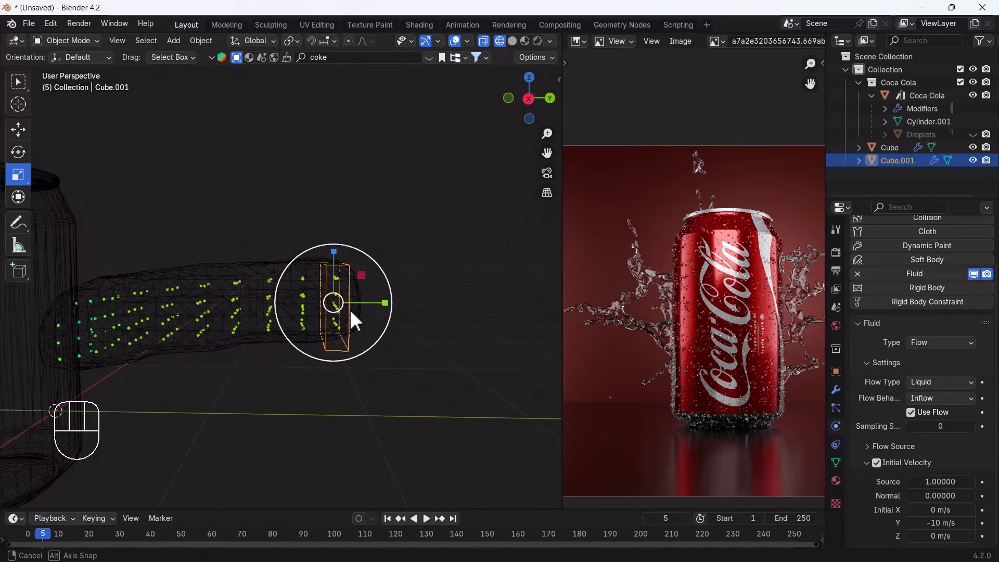
{"action": "left_click_drag", "start_coordinate": [336, 254], "coordinate": [334, 202]}
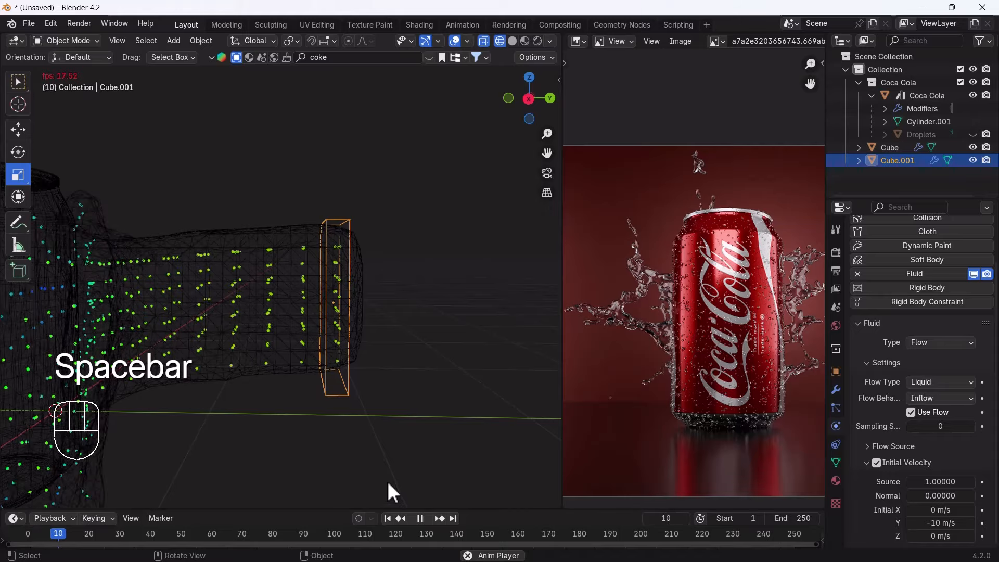
{"action": "key", "text": "space"}
{"action": "middle_click_drag", "start_coordinate": [213, 408], "coordinate": [296, 388]}
{"action": "key", "text": "shift+Left"}
- Play the simulation from frame 1 to frame 14 and examine the splash on both sides of the can
{"action": "scroll", "coordinate": [320, 350], "scroll_direction": "up", "scroll_amount": 3}
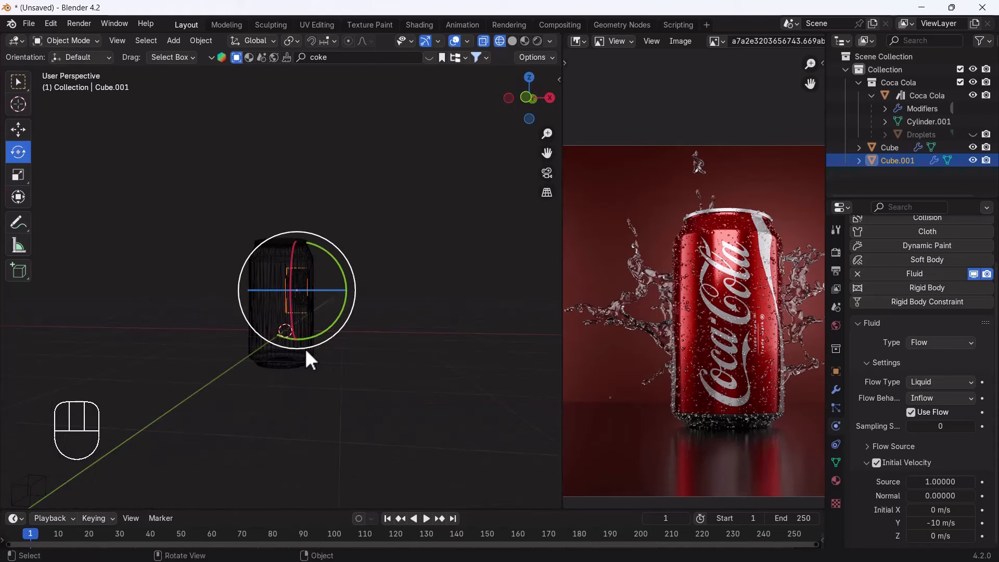
{"action": "scroll", "coordinate": [305, 348], "scroll_direction": "up", "scroll_amount": 3}
{"action": "middle_click_drag", "start_coordinate": [307, 367], "coordinate": [297, 380]}
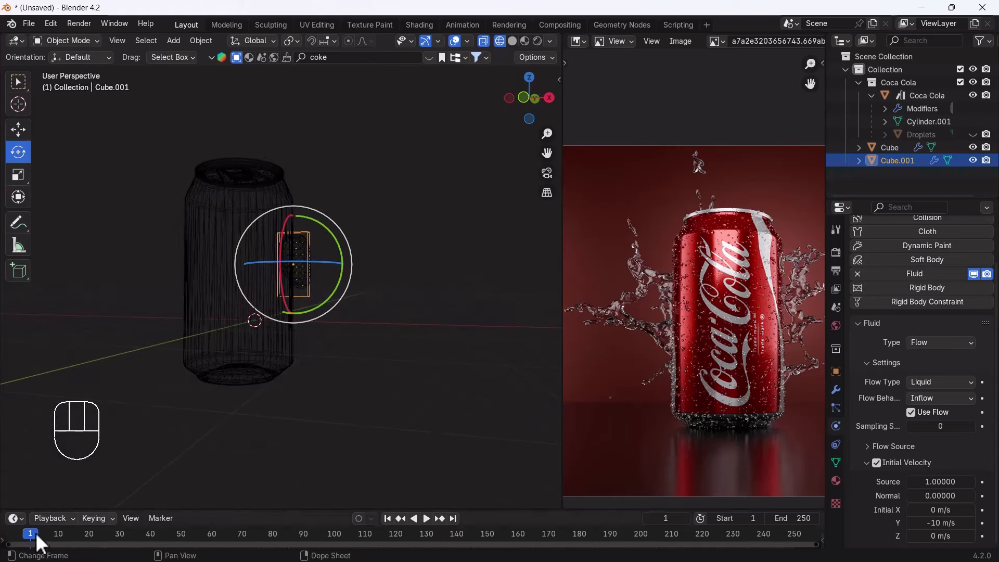
{"action": "key", "text": "space"}
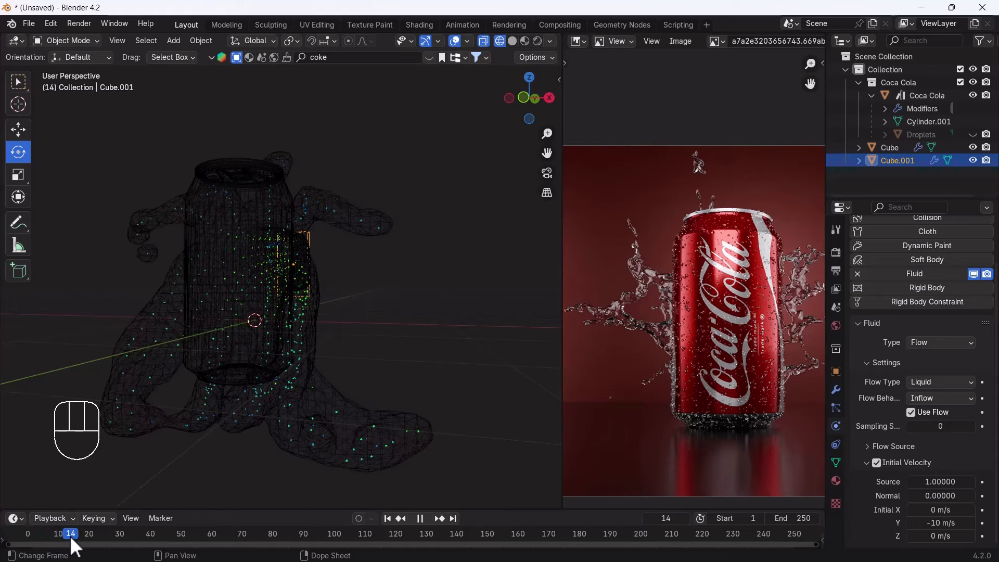
{"action": "key", "text": "space"}
{"action": "mouse_move", "coordinate": [212, 384]}
{"action": "middle_mouse_down"}
{"action": "mouse_move", "coordinate": [238, 382]}
{"action": "mouse_move", "coordinate": [211, 370]}
{"action": "mouse_move", "coordinate": [207, 379]}
{"action": "middle_mouse_up"}
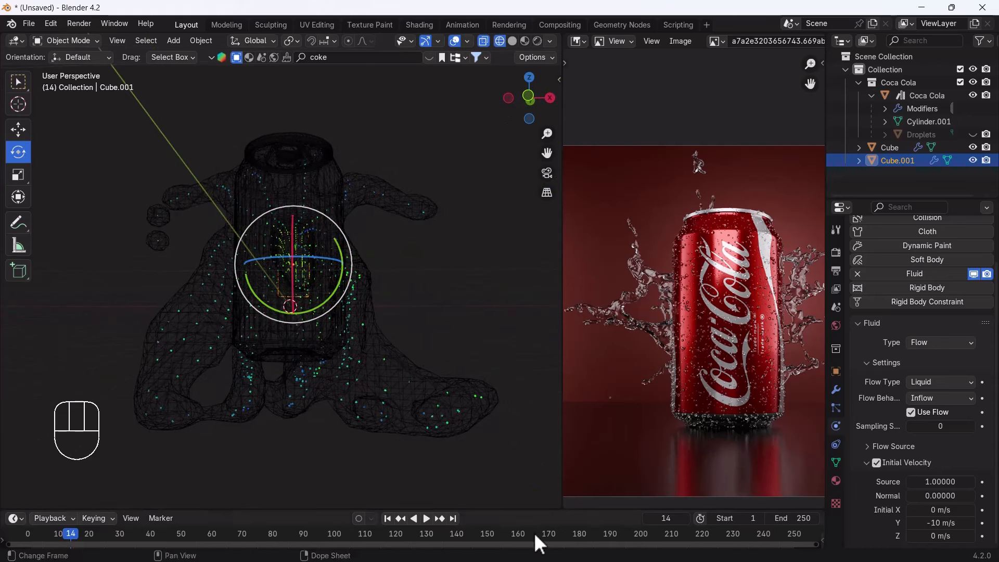
- Keyframe the inflow cube's Use Flow option on at frame 13 and off at frame 14
{"action": "left_click", "coordinate": [647, 519]}
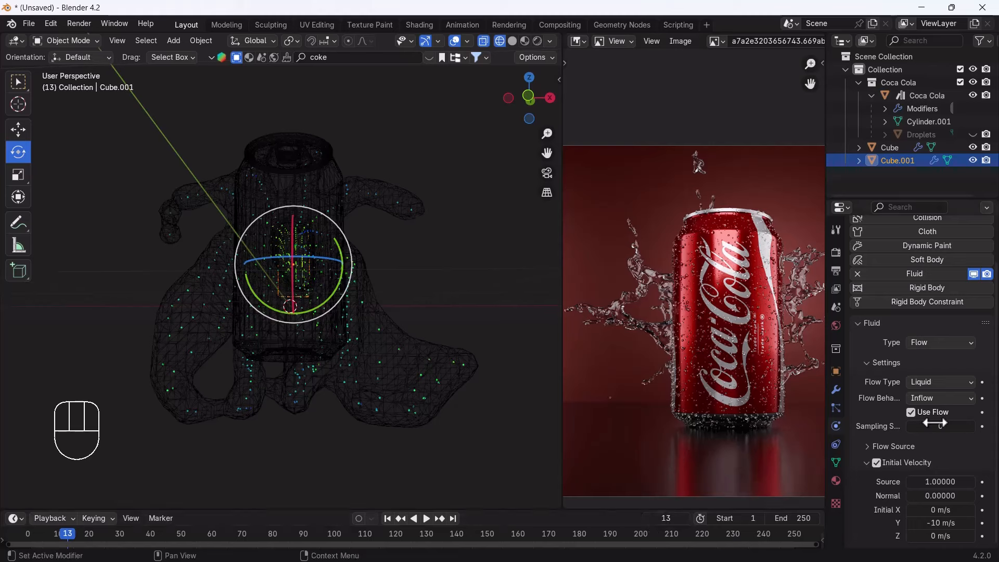
{"action": "left_click", "coordinate": [983, 412]}
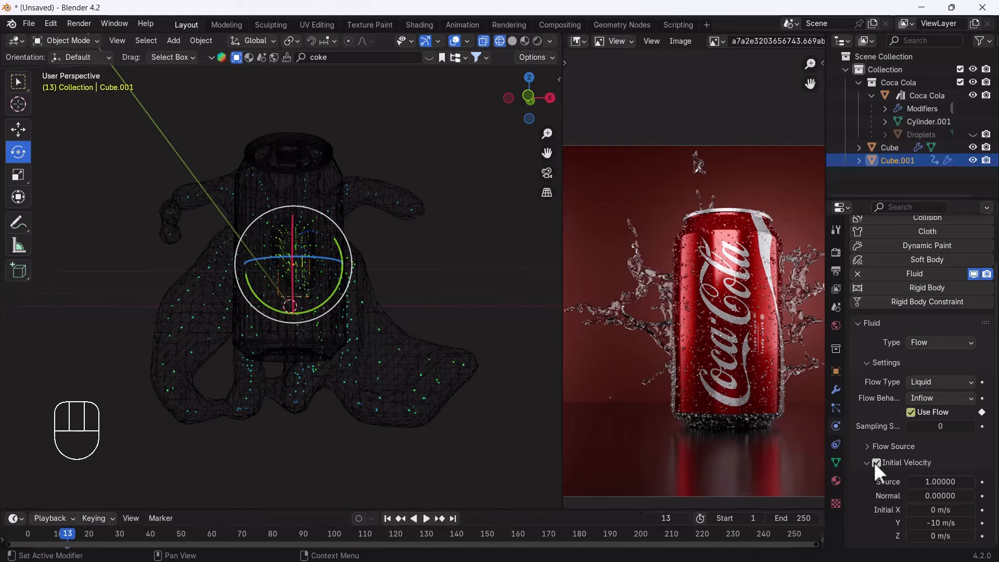
{"action": "left_click", "coordinate": [686, 519]}
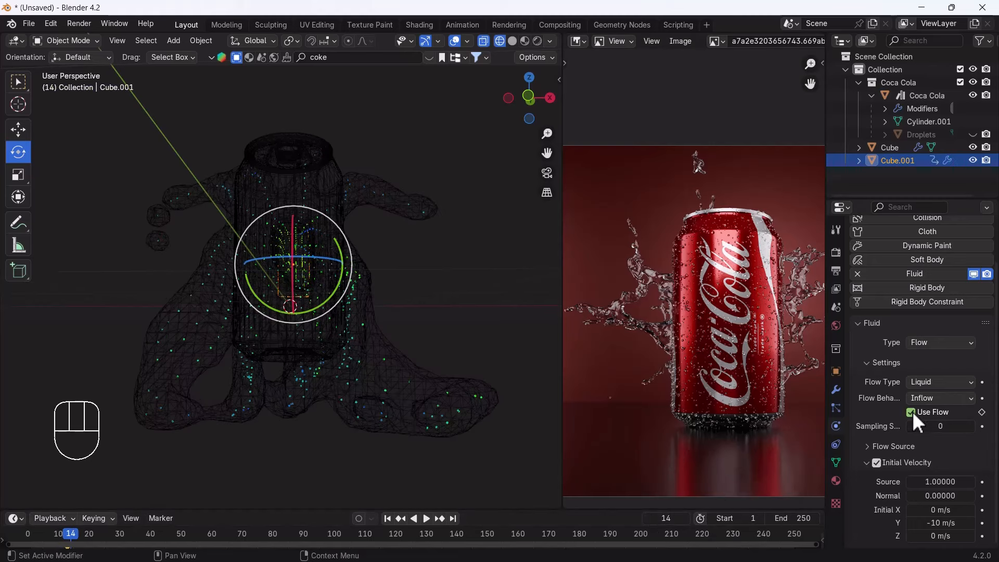
{"action": "left_click", "coordinate": [912, 412]}
- Replay the simulation from frame 1 and examine from the front and side how the splash behaves once the inflow stops
{"action": "left_click", "coordinate": [387, 519]}
{"action": "left_click", "coordinate": [434, 249]}
{"action": "key", "text": "space"}
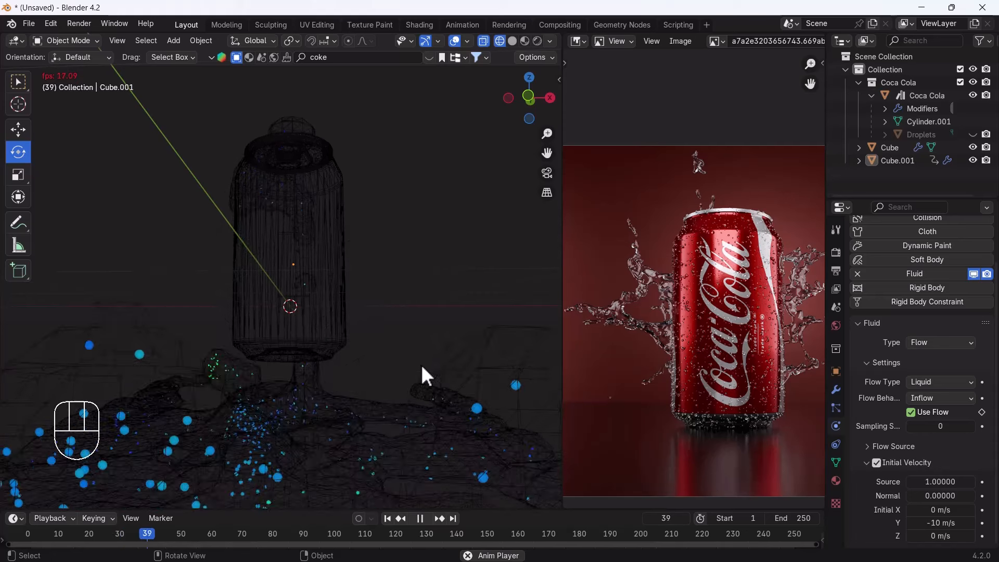
{"action": "key", "text": "space"}
{"action": "middle_click_drag", "start_coordinate": [415, 379], "coordinate": [286, 398]}
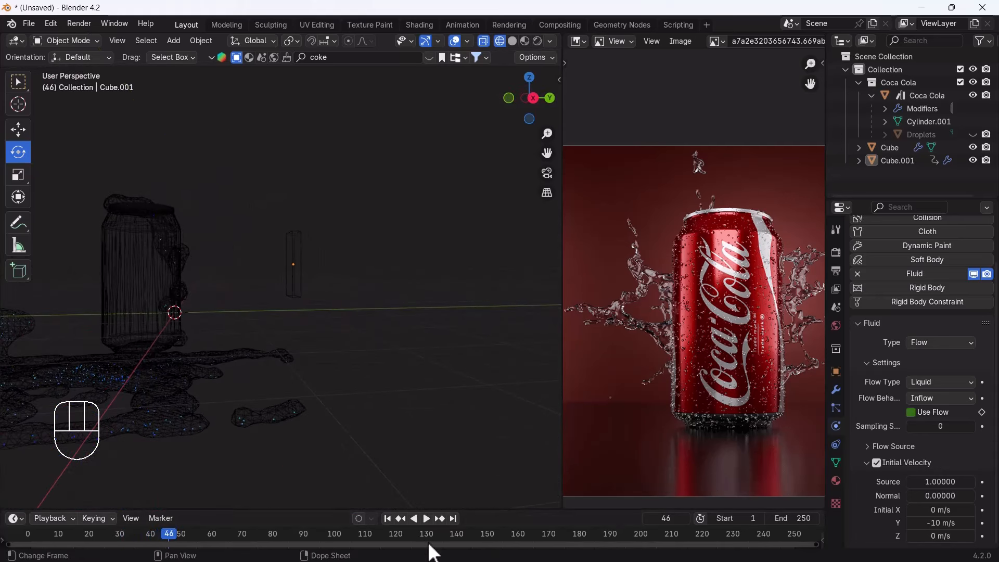
{"action": "left_click", "coordinate": [388, 519]}
{"action": "key", "text": "space"}
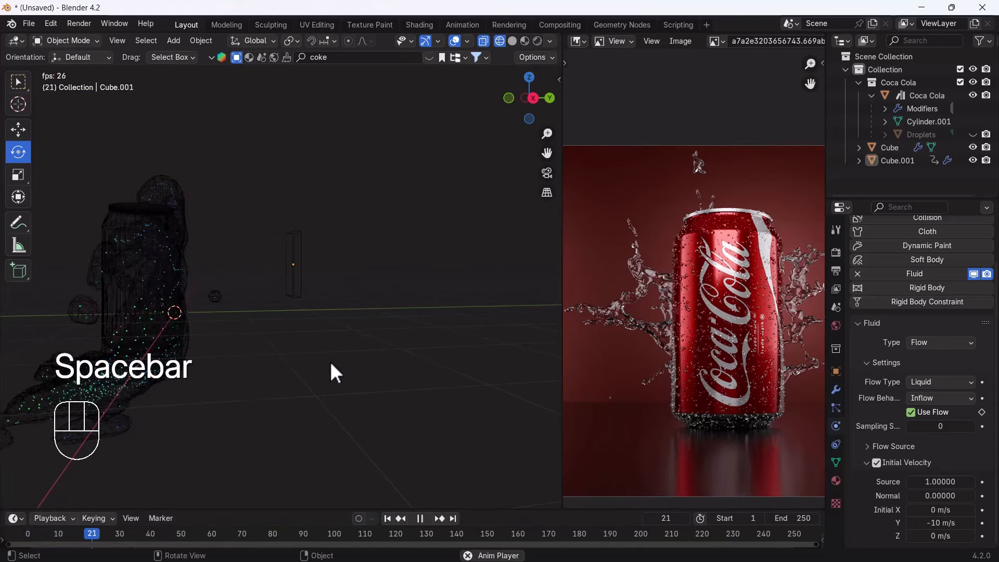
{"action": "key", "text": "space"}
- Return to frame 1 and review the fluid settings of the domain cube
{"action": "left_click", "coordinate": [387, 518]}
{"action": "left_click", "coordinate": [303, 268]}
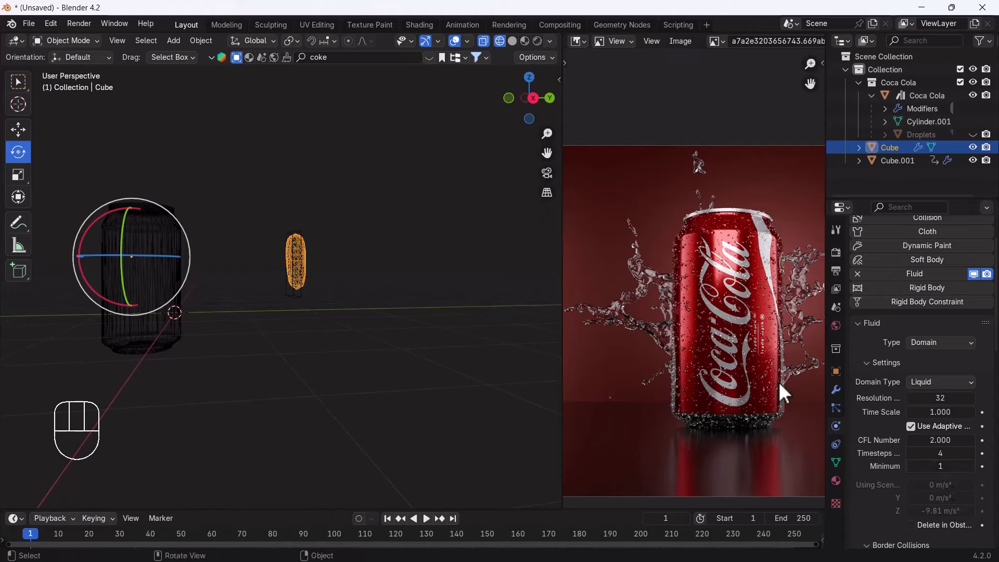
{"action": "scroll", "coordinate": [907, 451], "scroll_direction": "down", "scroll_amount": 3}
{"action": "scroll", "coordinate": [912, 474], "scroll_direction": "down", "scroll_amount": 2}
{"action": "scroll", "coordinate": [912, 473], "scroll_direction": "up", "scroll_amount": 5}
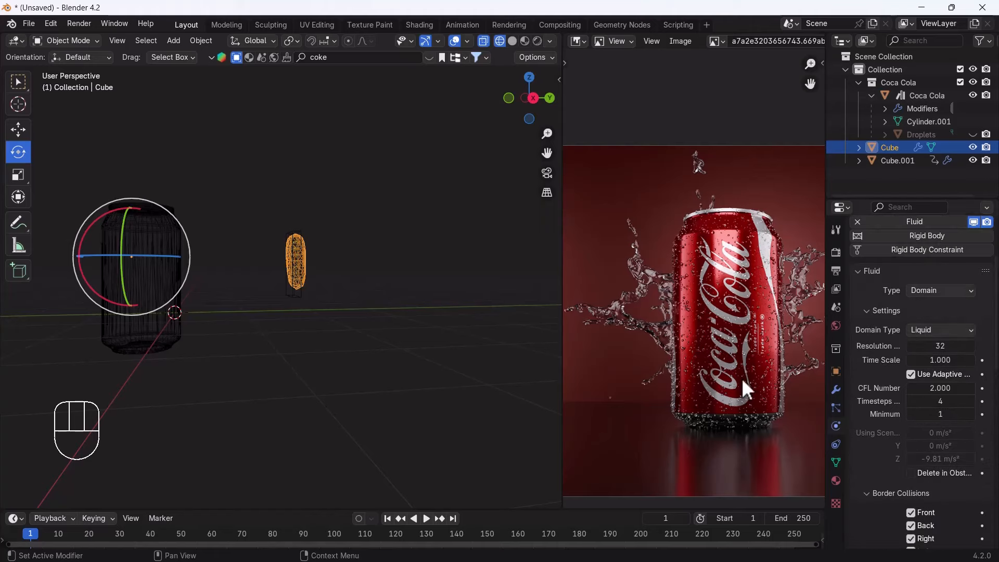
- Set the inflow cube's initial Y velocity to -25 m/s
{"action": "left_click", "coordinate": [292, 281]}
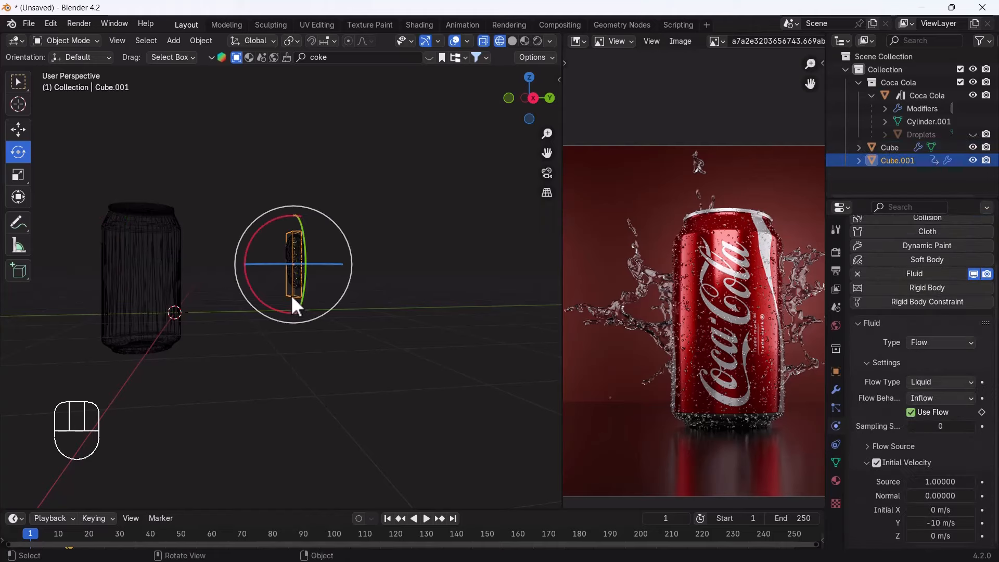
{"action": "left_click", "coordinate": [936, 523]}
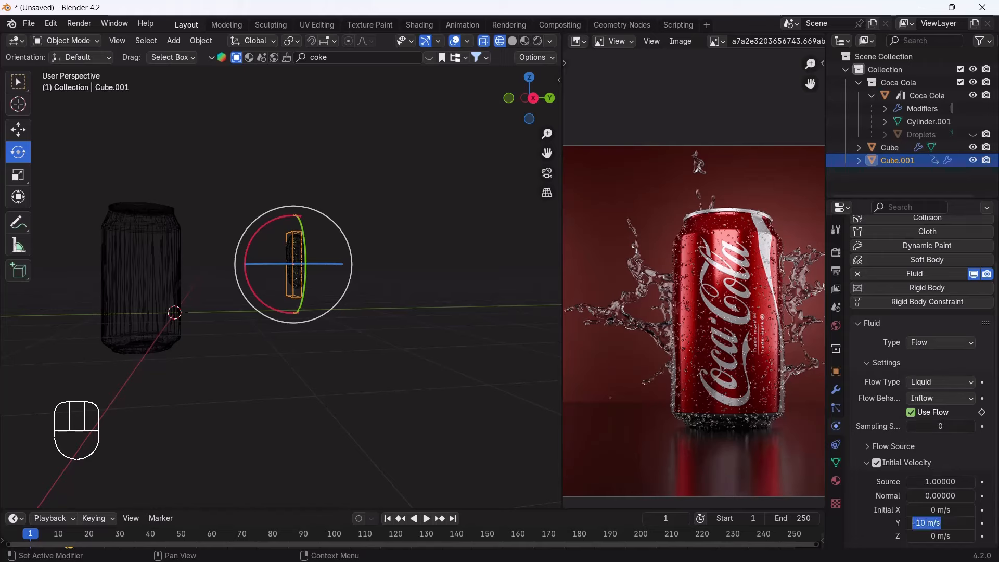
{"action": "type", "text": "-25"}
{"action": "key", "text": "Return"}
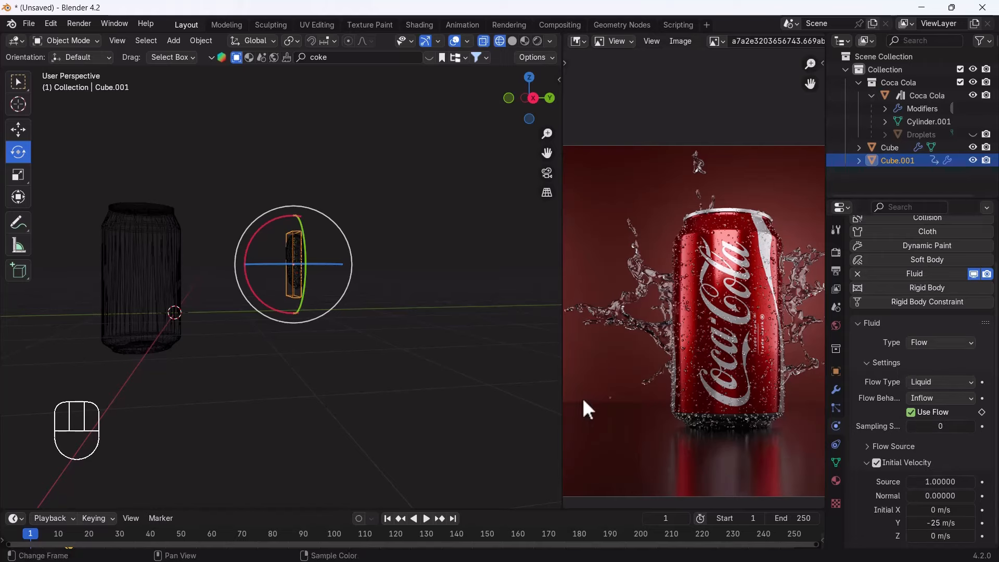
- Play the simulation from frame 1 to frame 13 and examine the splash around the can from the front and side
{"action": "left_click", "coordinate": [417, 336]}
{"action": "key", "text": "space"}
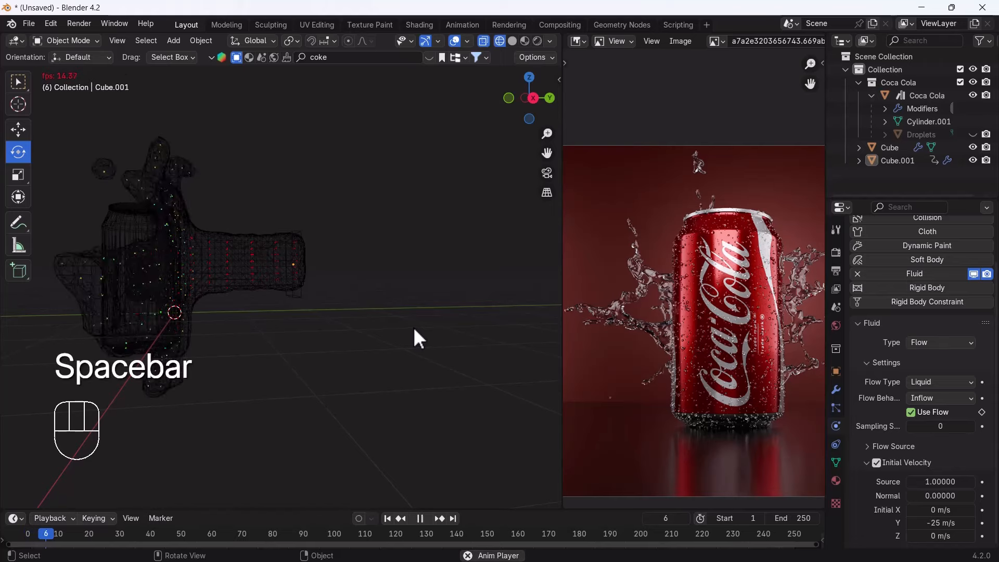
{"action": "key", "text": "space"}
{"action": "middle_click_drag", "start_coordinate": [227, 320], "coordinate": [339, 333]}
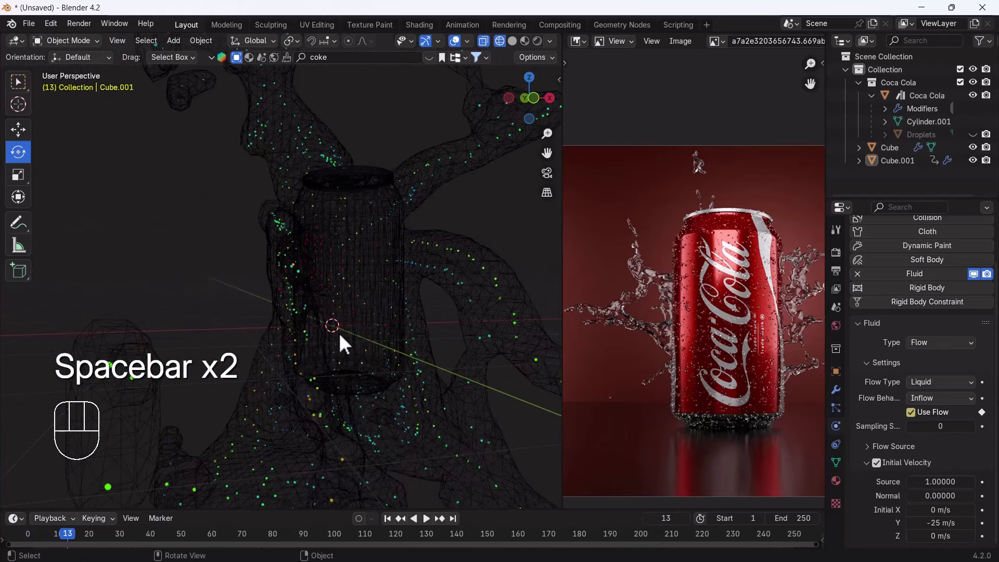
{"action": "scroll", "coordinate": [346, 346], "scroll_direction": "down", "scroll_amount": 6}
{"action": "scroll", "coordinate": [333, 348], "scroll_direction": "up", "scroll_amount": 8}
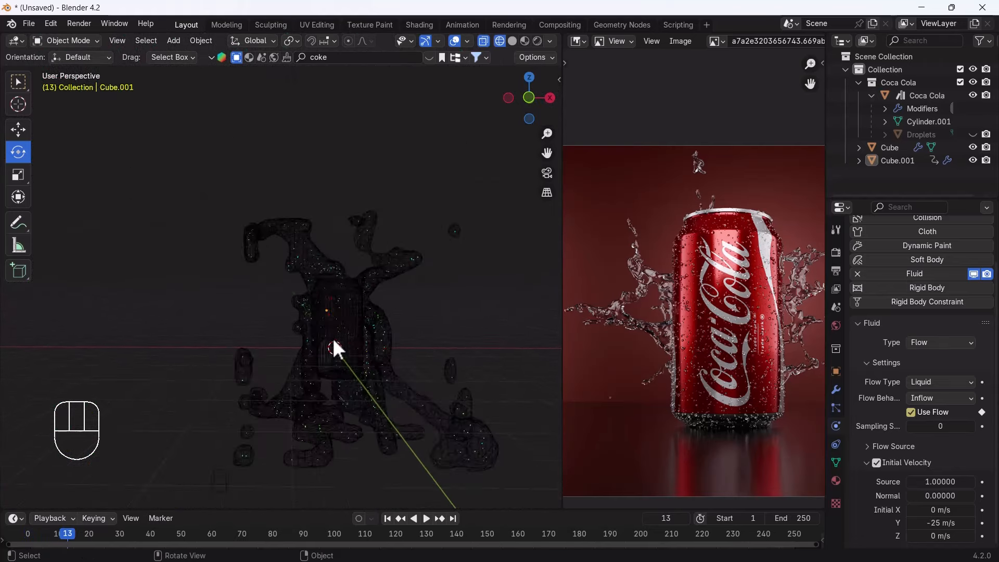
{"action": "middle_click_drag", "start_coordinate": [339, 351], "coordinate": [395, 302]}
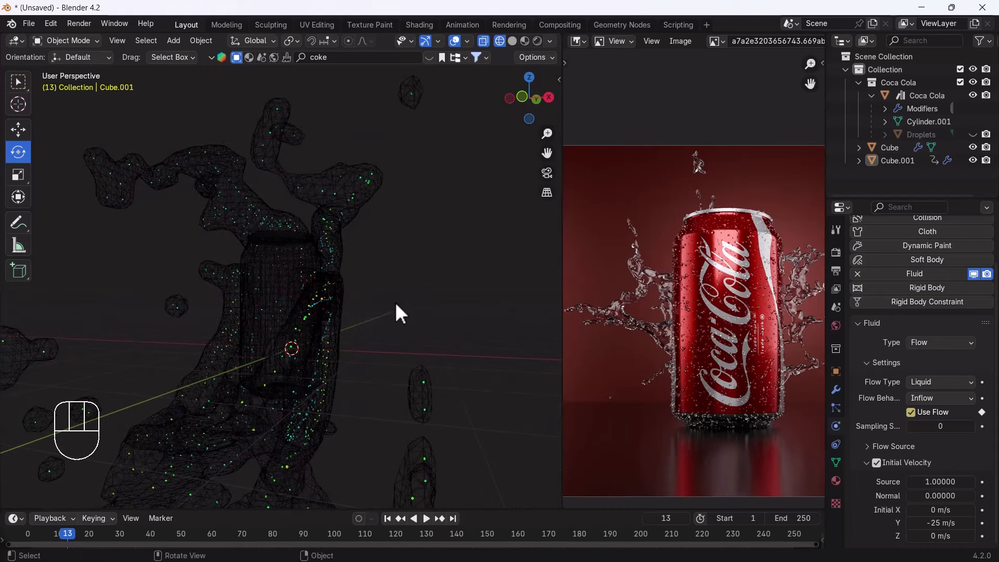
- Replay the simulation several times from the first frame to judge how the faster splash spreads
{"action": "left_click", "coordinate": [388, 519]}
{"action": "key", "text": "space"}
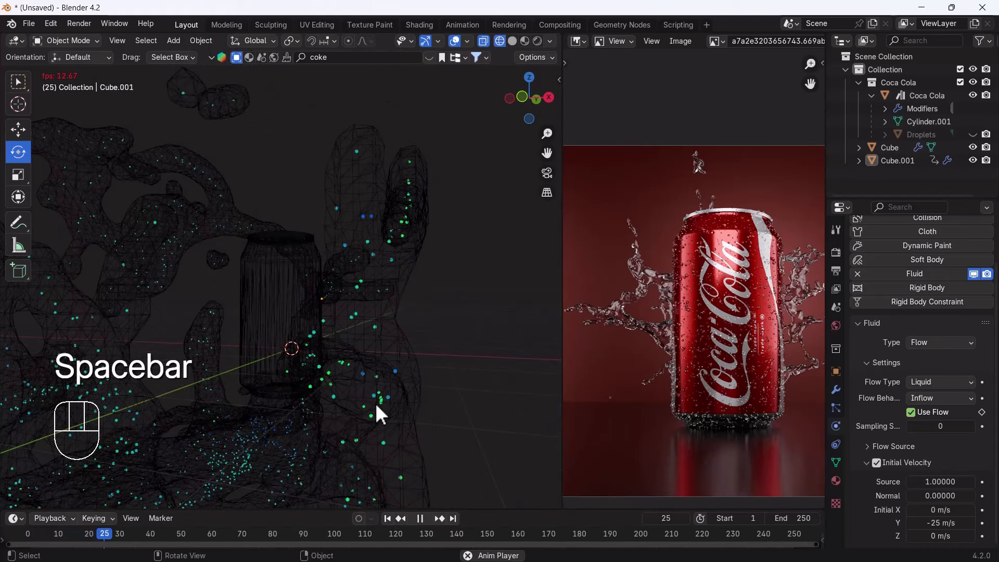
{"action": "key", "text": "space"}
{"action": "left_click", "coordinate": [388, 519]}
{"action": "key", "text": "space"}
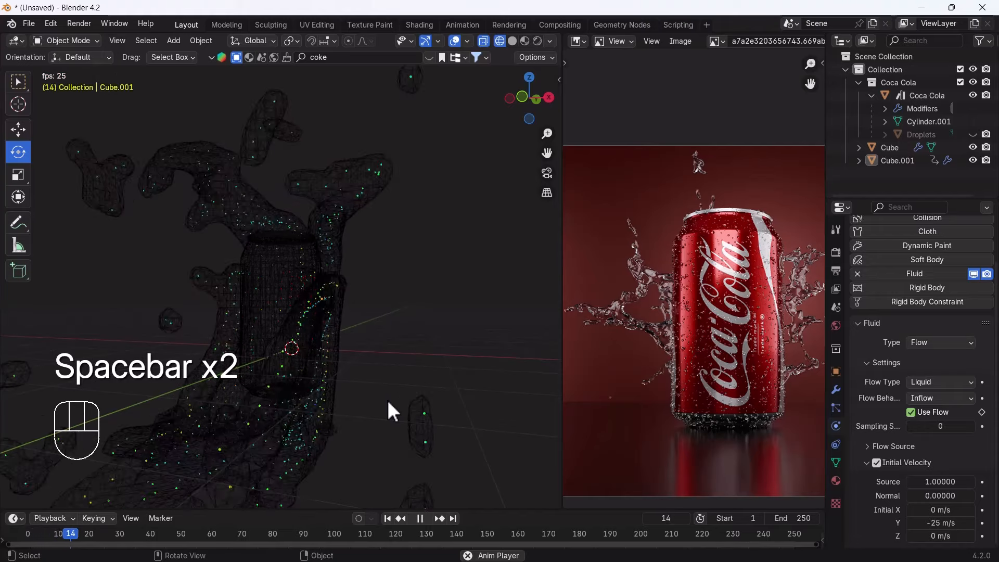
{"action": "key", "text": "space"}
{"action": "left_click", "coordinate": [400, 518]}
{"action": "key", "text": "space"}
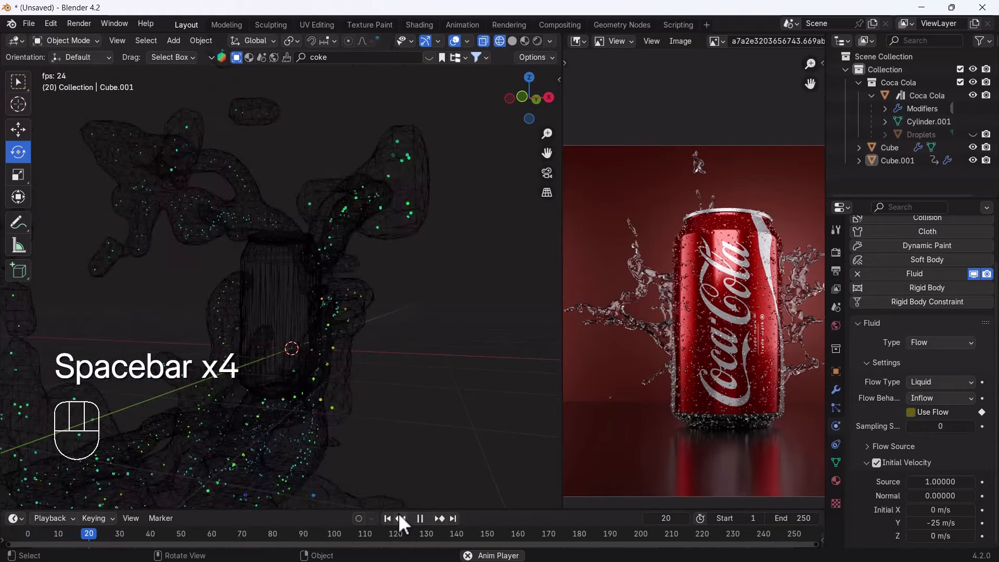
{"action": "key", "text": "space"}
- Go to frame 7 and display the can and splash in solid shading with X-ray off
{"action": "left_click_drag", "start_coordinate": [107, 535], "coordinate": [48, 523]}
{"action": "middle_click_drag", "start_coordinate": [160, 434], "coordinate": [214, 396]}
{"action": "left_click", "coordinate": [510, 42]}
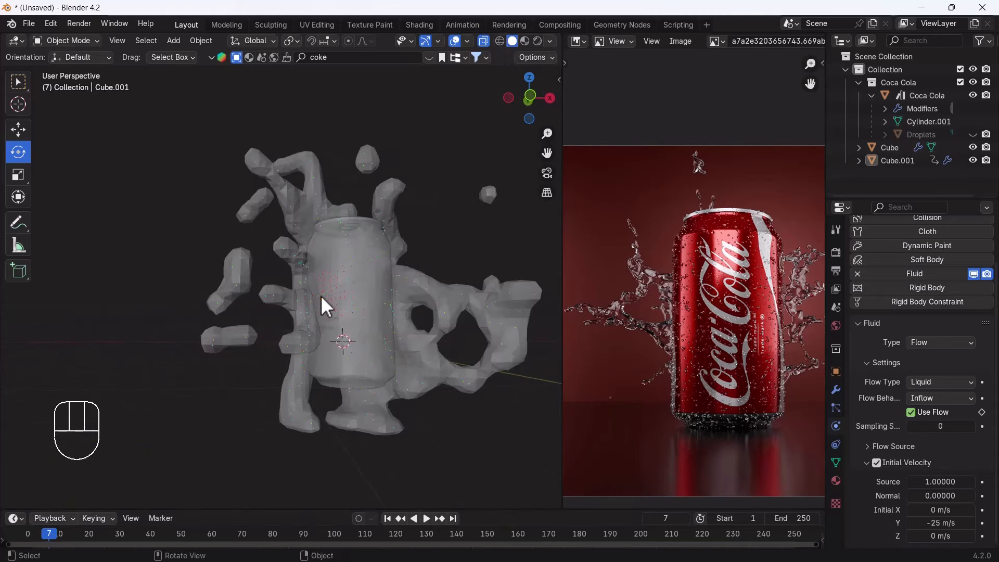
{"action": "middle_click_drag", "start_coordinate": [320, 295], "coordinate": [271, 302]}
{"action": "left_click", "coordinate": [484, 41]}
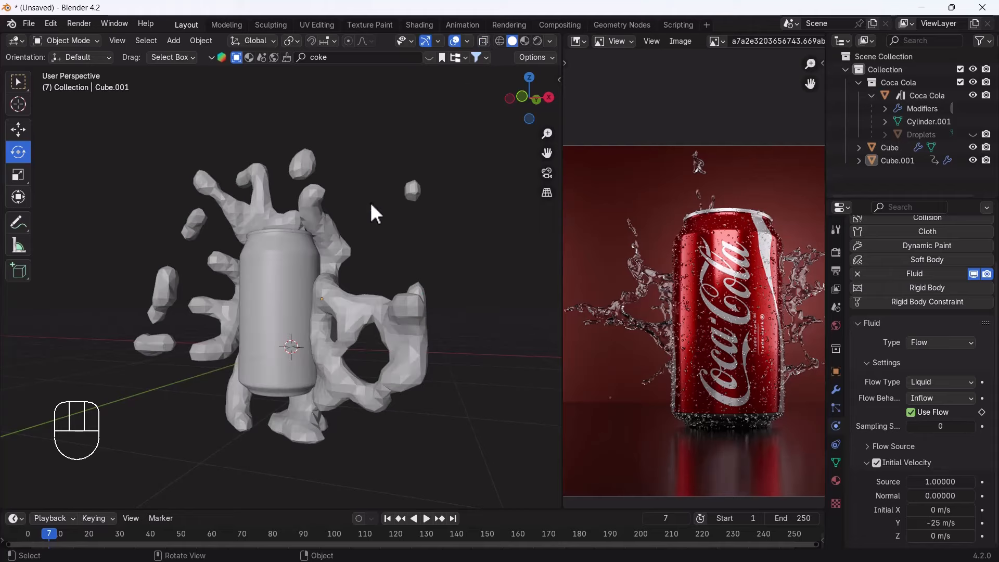
{"action": "middle_click_drag", "start_coordinate": [370, 204], "coordinate": [314, 277]}
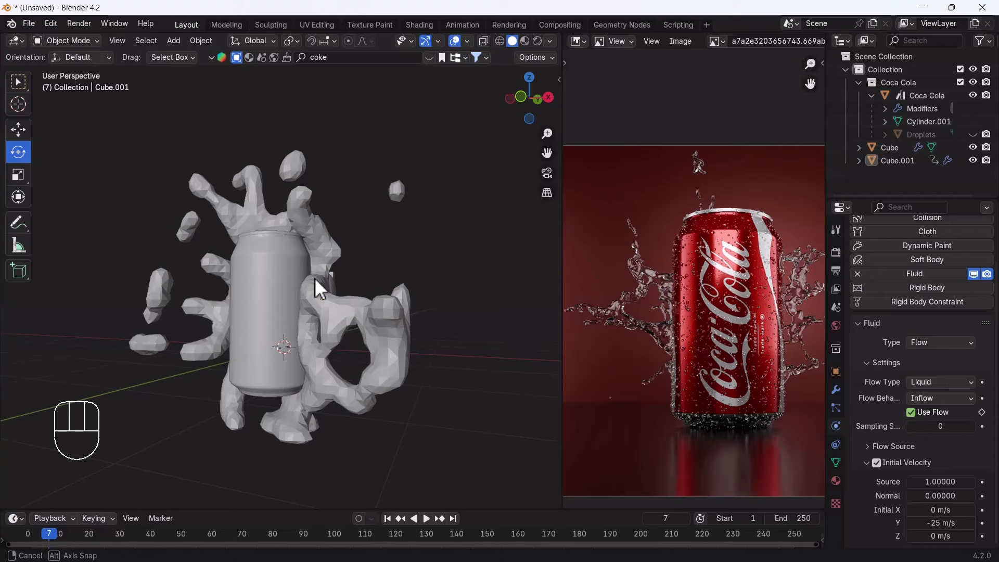
{"action": "middle_click_drag", "start_coordinate": [314, 277], "coordinate": [314, 277]}
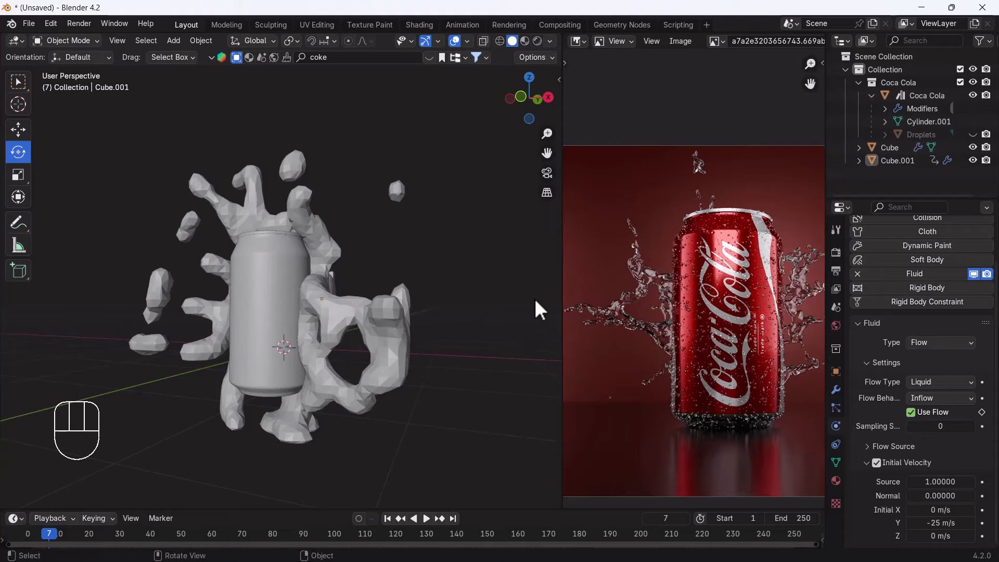
- Set the fluid domain cube's resolution divisions to 128
{"action": "left_click", "coordinate": [399, 305]}
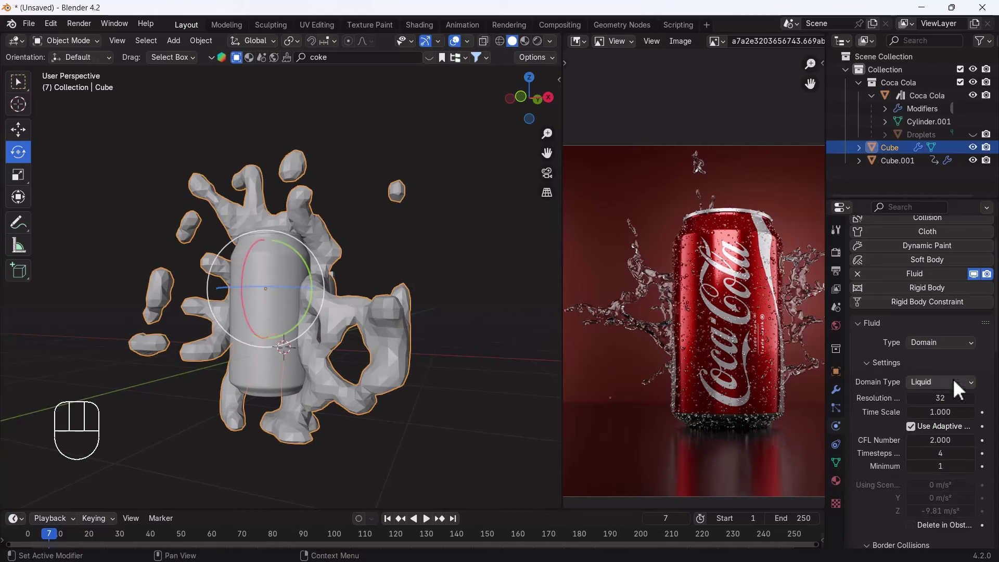
{"action": "left_click", "coordinate": [926, 397]}
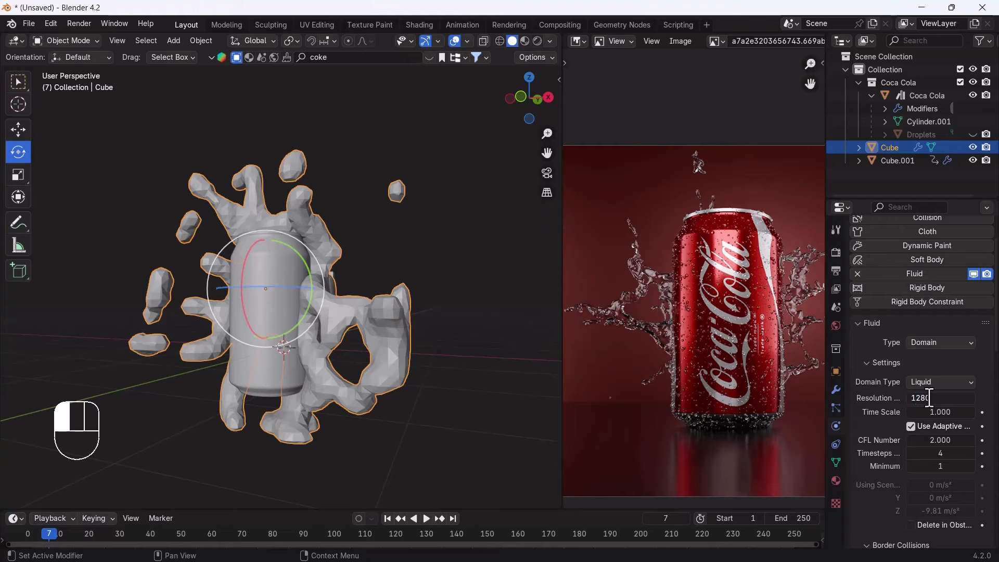
{"action": "type", "text": "128"}
{"action": "key", "text": "Return"}
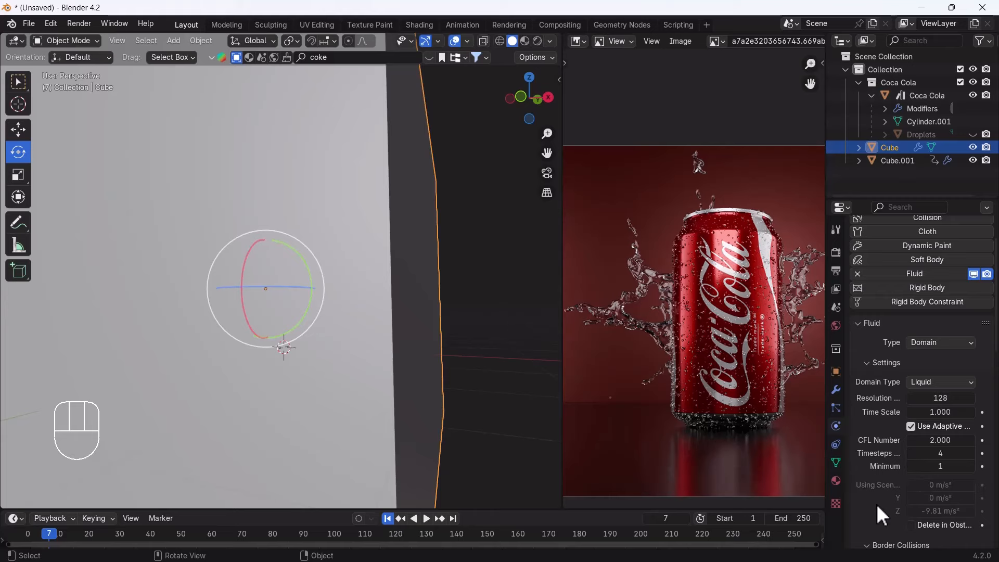
- From frame 1, set the domain's cache type to All and bake the simulation, stopping the bake early
{"action": "key", "text": "shift+Left"}
{"action": "scroll", "coordinate": [883, 500], "scroll_direction": "down", "scroll_amount": 5}
{"action": "scroll", "coordinate": [911, 473], "scroll_direction": "down", "scroll_amount": 15}
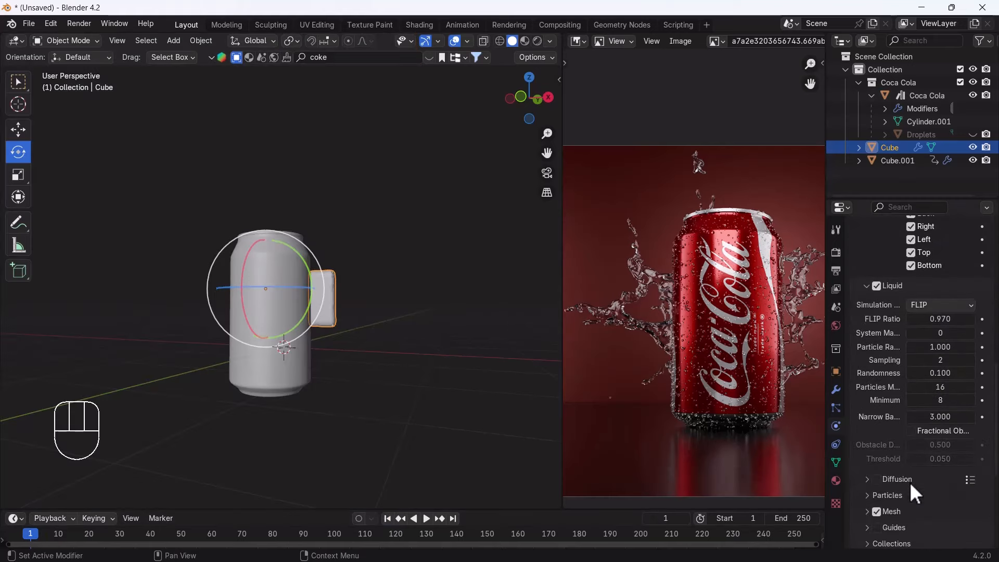
{"action": "left_click", "coordinate": [936, 446]}
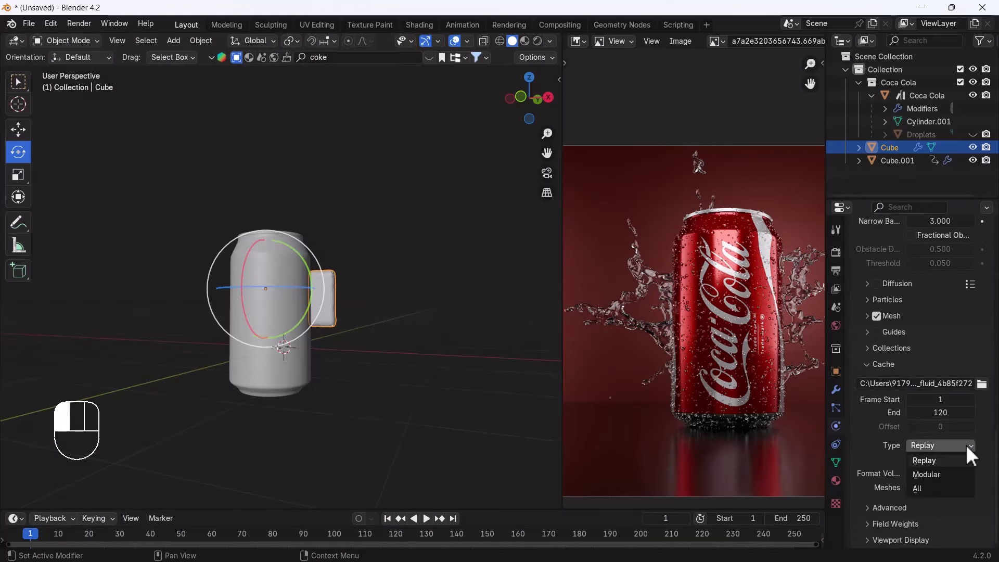
{"action": "left_click", "coordinate": [926, 491]}
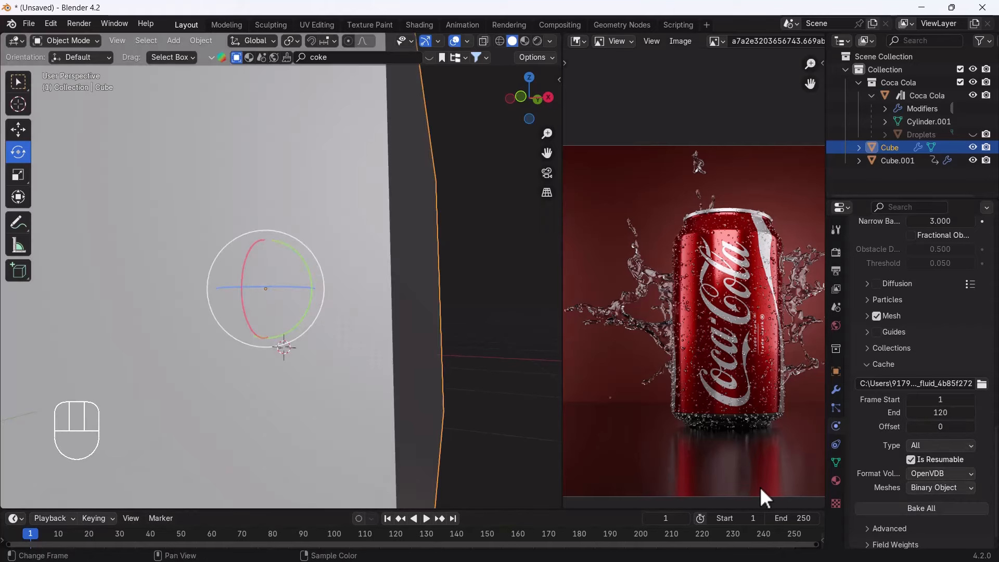
{"action": "left_click", "coordinate": [890, 509]}
{"action": "key", "text": "Escape"}
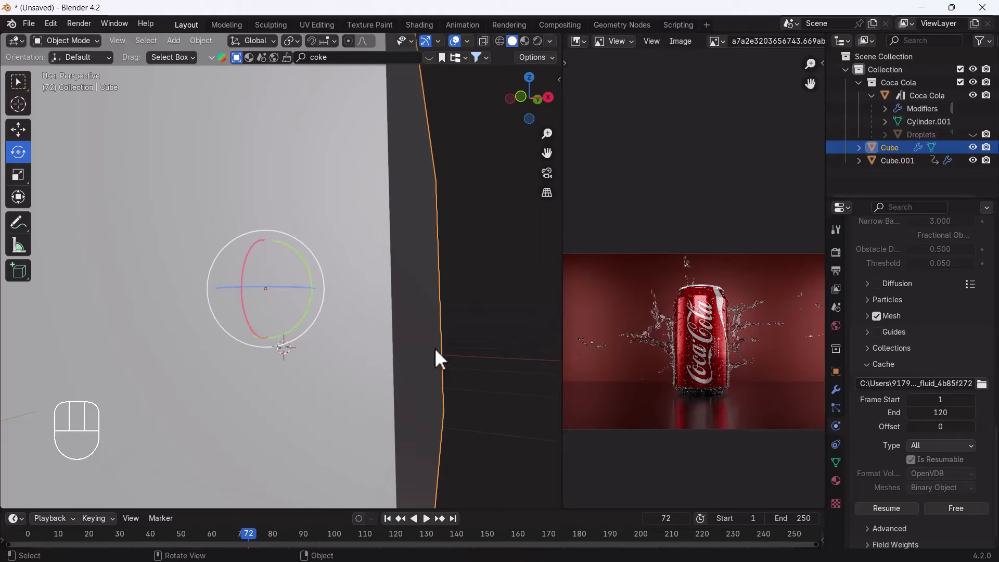
- Play the baked high-resolution simulation from frame 1 and examine the splash around the can
{"action": "left_click", "coordinate": [388, 517]}
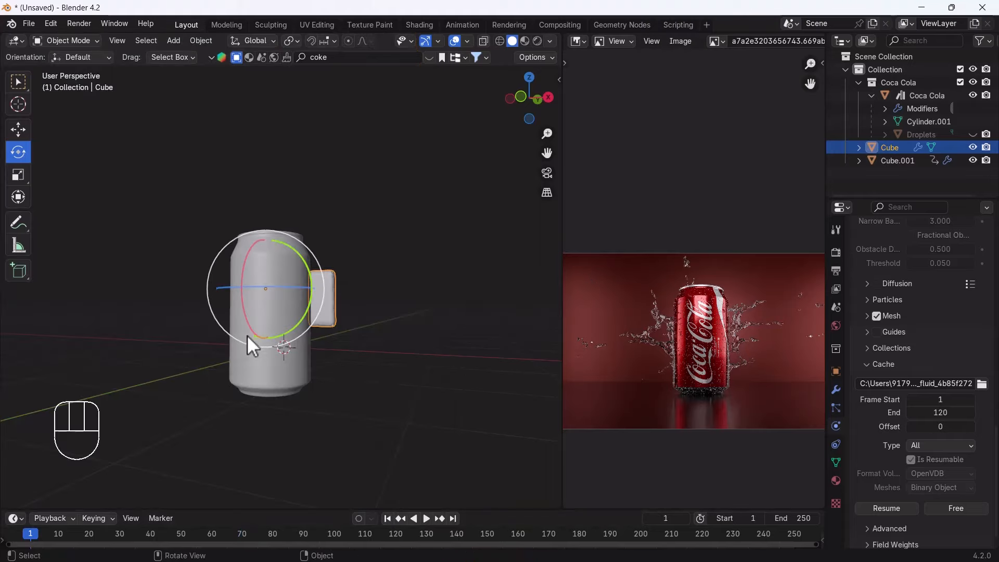
{"action": "middle_click_drag", "start_coordinate": [247, 335], "coordinate": [268, 329]}
{"action": "scroll", "coordinate": [267, 329], "scroll_direction": "down", "scroll_amount": 1}
{"action": "left_click", "coordinate": [414, 264]}
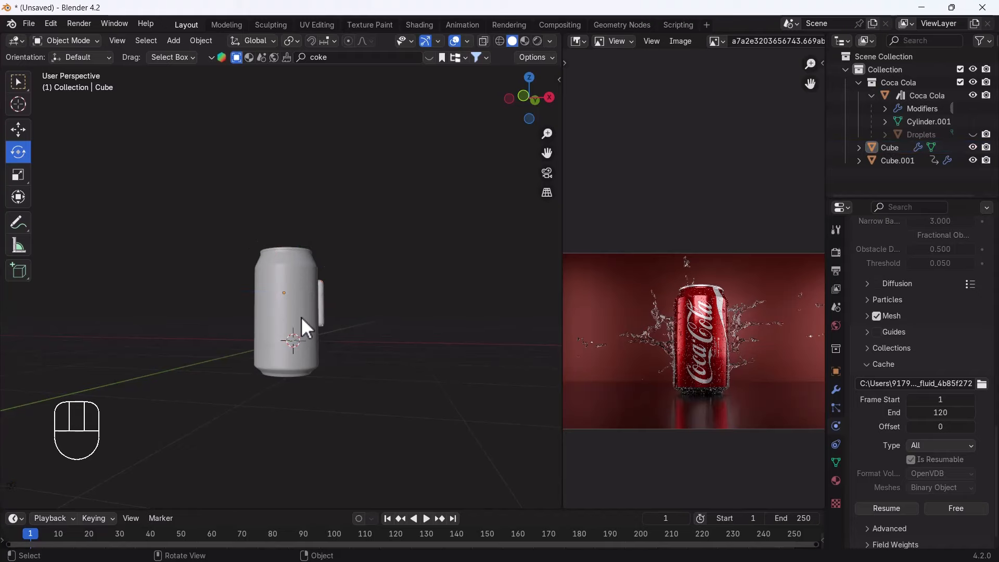
{"action": "key", "text": "space"}
{"action": "key", "text": "space"}
{"action": "middle_click_drag", "start_coordinate": [329, 318], "coordinate": [308, 318]}
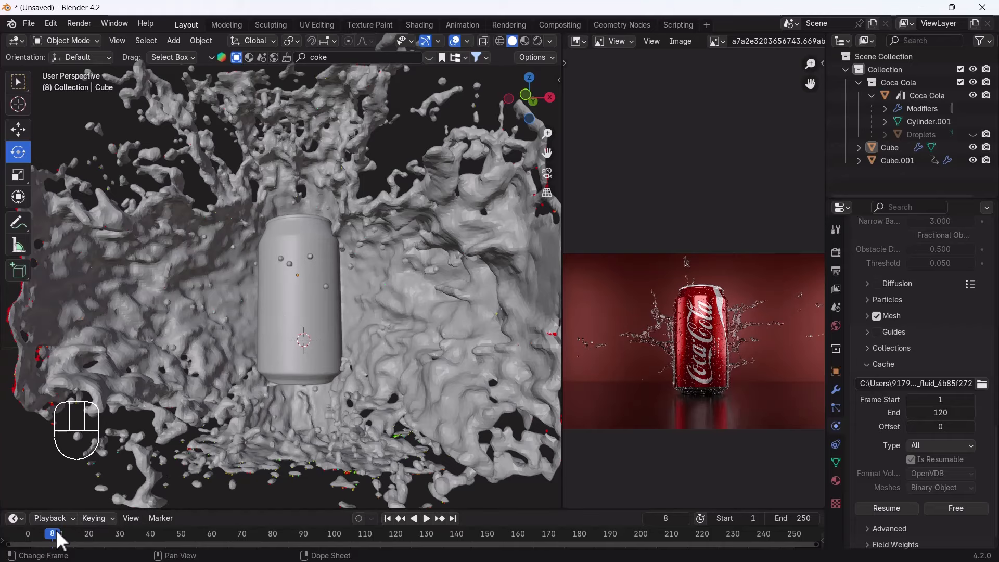
- Go to frame 5 of the baked splash and switch to the front view
{"action": "left_click_drag", "start_coordinate": [55, 529], "coordinate": [43, 529]}
{"action": "mouse_move", "coordinate": [224, 400]}
{"action": "middle_mouse_down"}
{"action": "mouse_move", "coordinate": [340, 410]}
{"action": "mouse_move", "coordinate": [239, 404]}
{"action": "middle_mouse_up"}
{"action": "key", "text": "grave"}
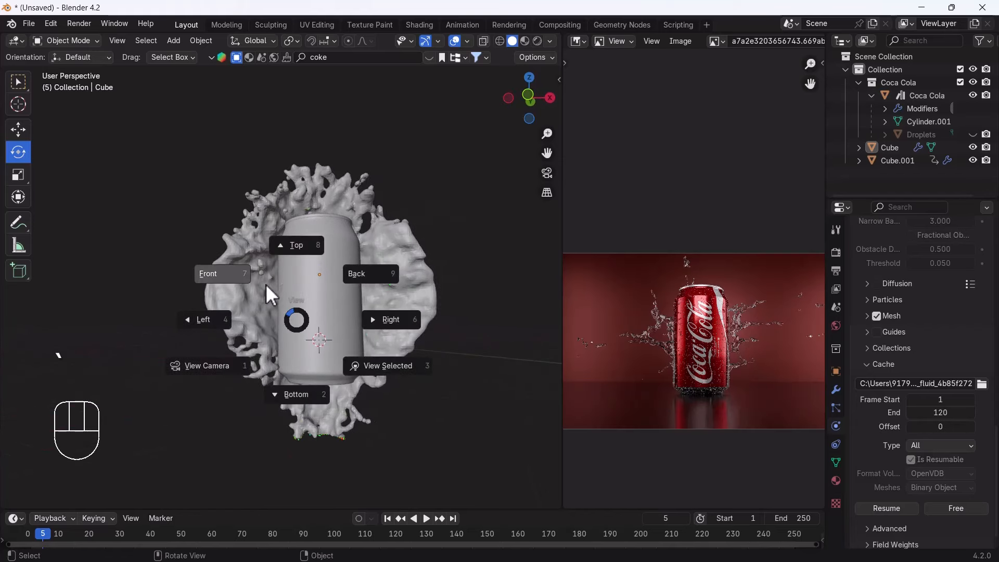
{"action": "left_click", "coordinate": [271, 294]}
{"action": "scroll", "coordinate": [286, 310], "scroll_direction": "up", "scroll_amount": 3}
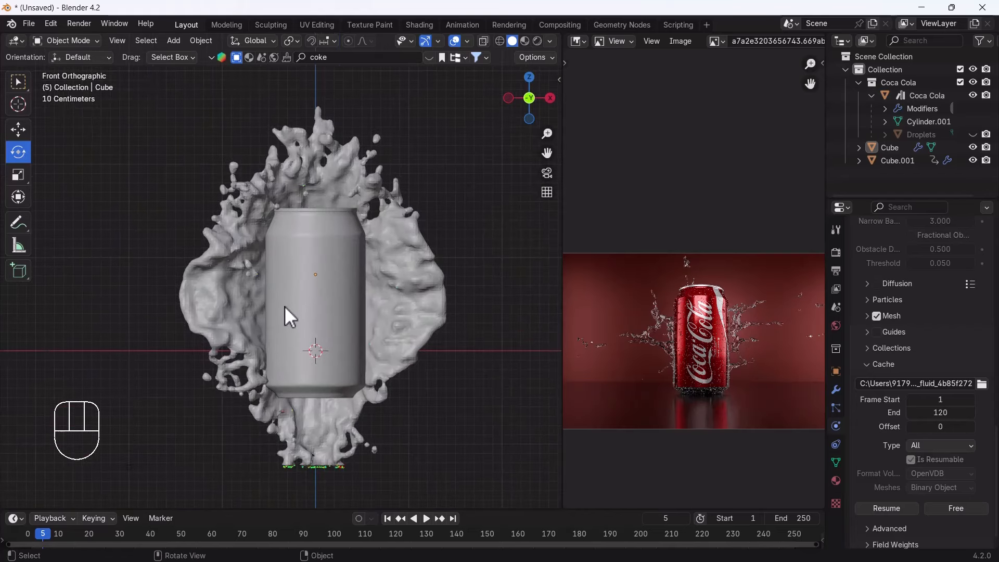
- Add a camera and align it to the current front view of the can
{"action": "key", "text": "shift+a"}
{"action": "mouse_move", "coordinate": [285, 305]}
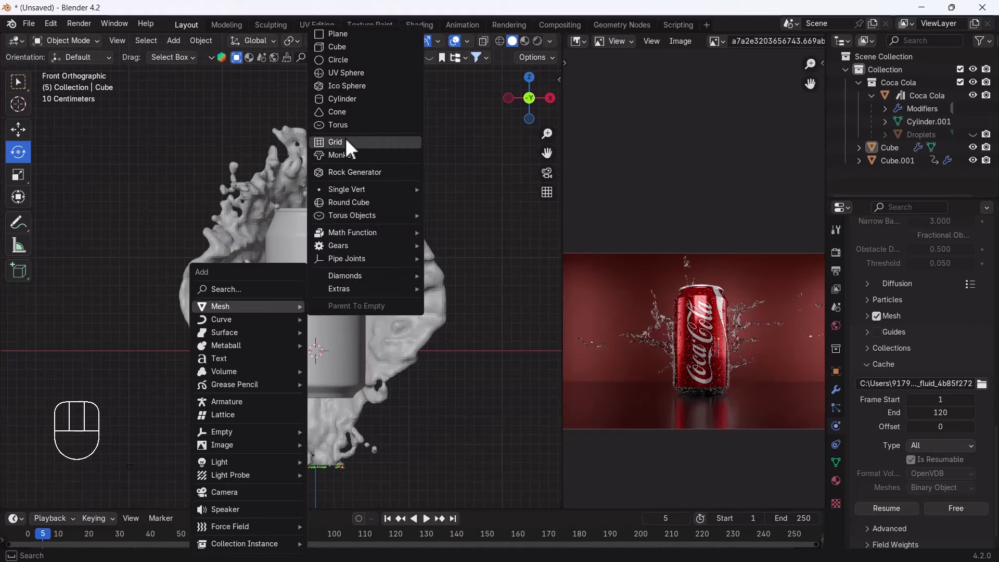
{"action": "scroll", "coordinate": [689, 320], "scroll_direction": "up", "scroll_amount": 5}
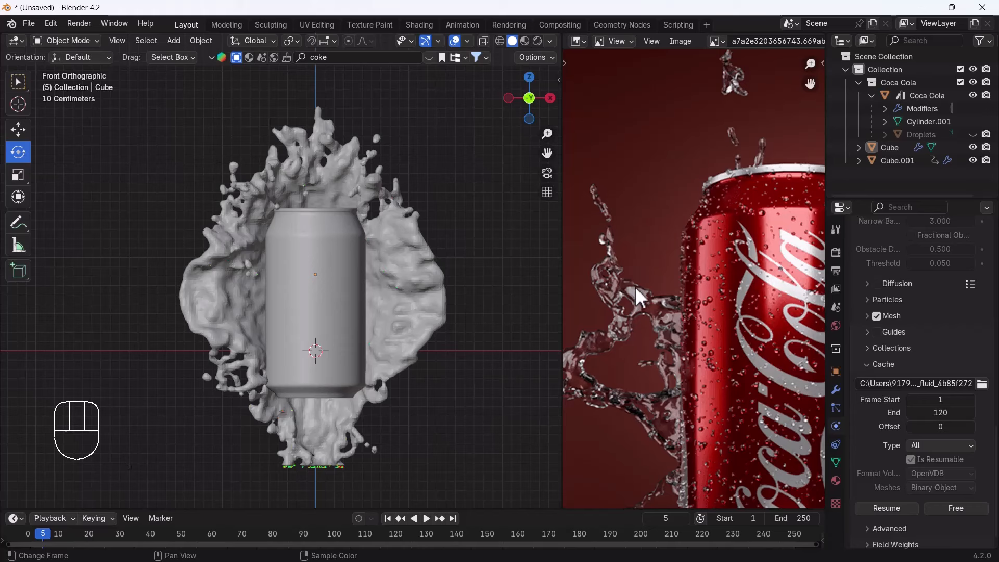
{"action": "scroll", "coordinate": [367, 268], "scroll_direction": "up", "scroll_amount": 2}
{"action": "scroll", "coordinate": [310, 276], "scroll_direction": "down", "scroll_amount": 1}
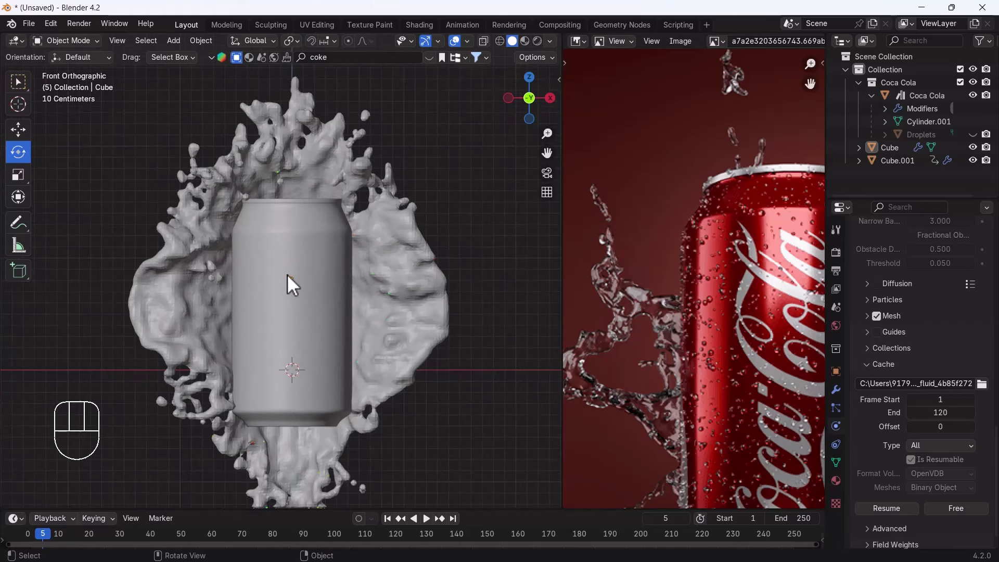
{"action": "key", "text": "shift+a"}
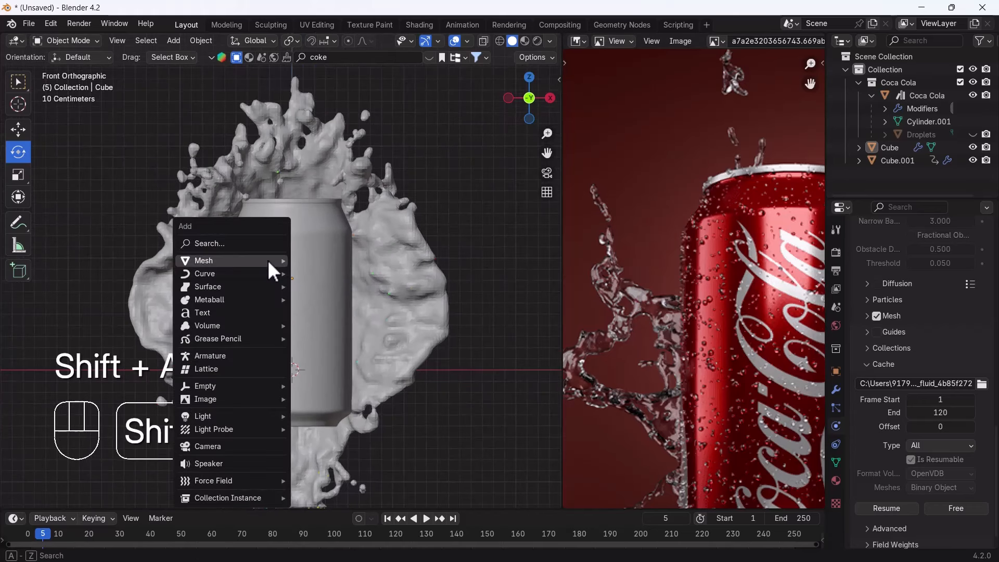
{"action": "left_click", "coordinate": [208, 444]}
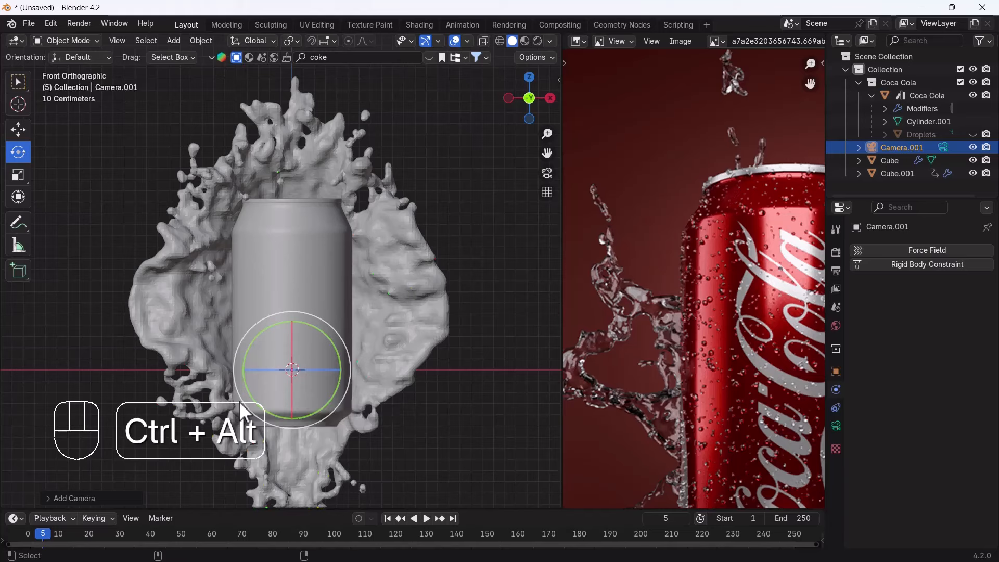
{"action": "key", "text": "ctrl+alt+KP_0"}
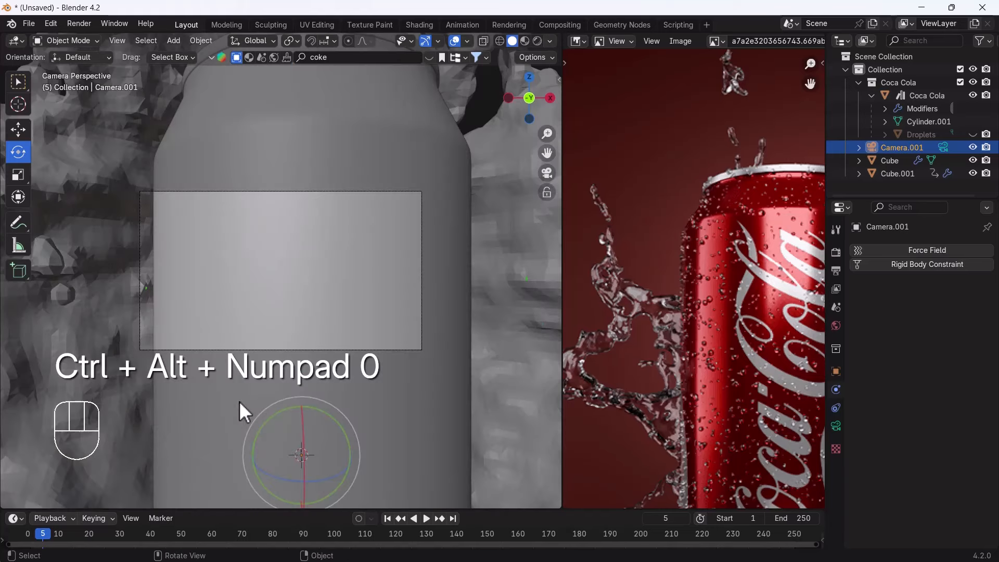
- Lock the camera to the view and pull it back to frame the can and splash
{"action": "left_click", "coordinate": [549, 193]}
{"action": "scroll", "coordinate": [357, 284], "scroll_direction": "down", "scroll_amount": 6}
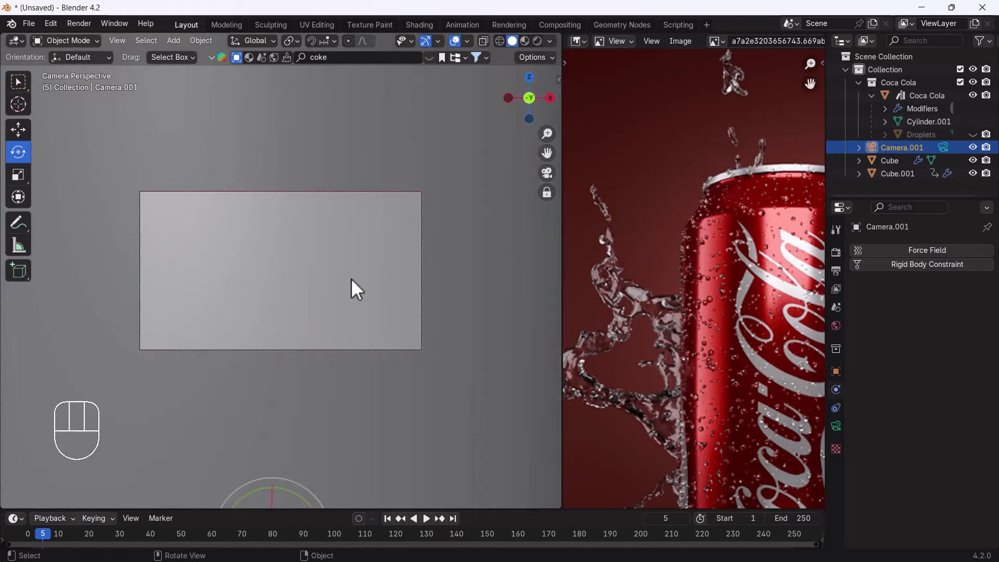
{"action": "middle_click_drag", "start_coordinate": [350, 286], "coordinate": [309, 295], "text": "shift"}
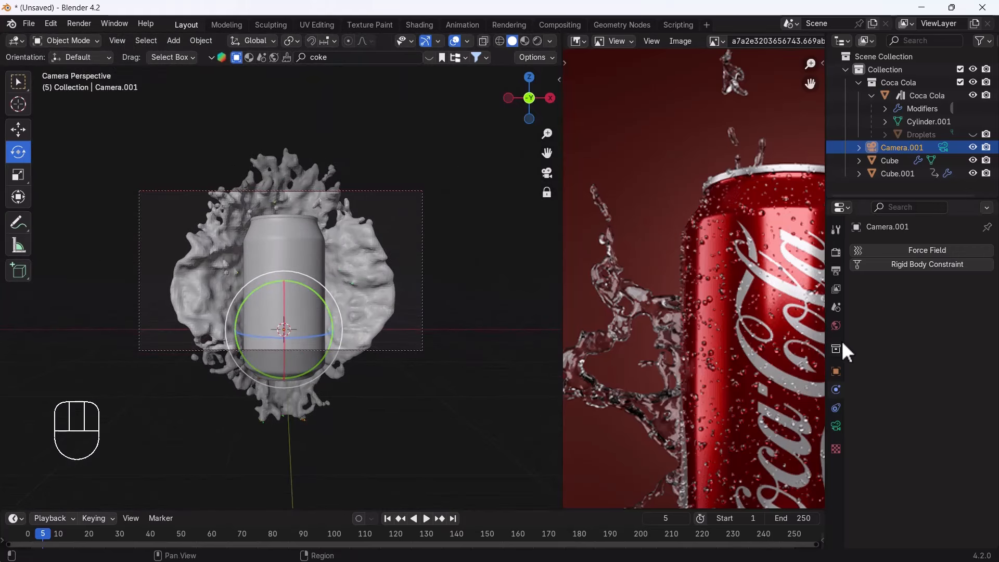
{"action": "left_click", "coordinate": [837, 253]}
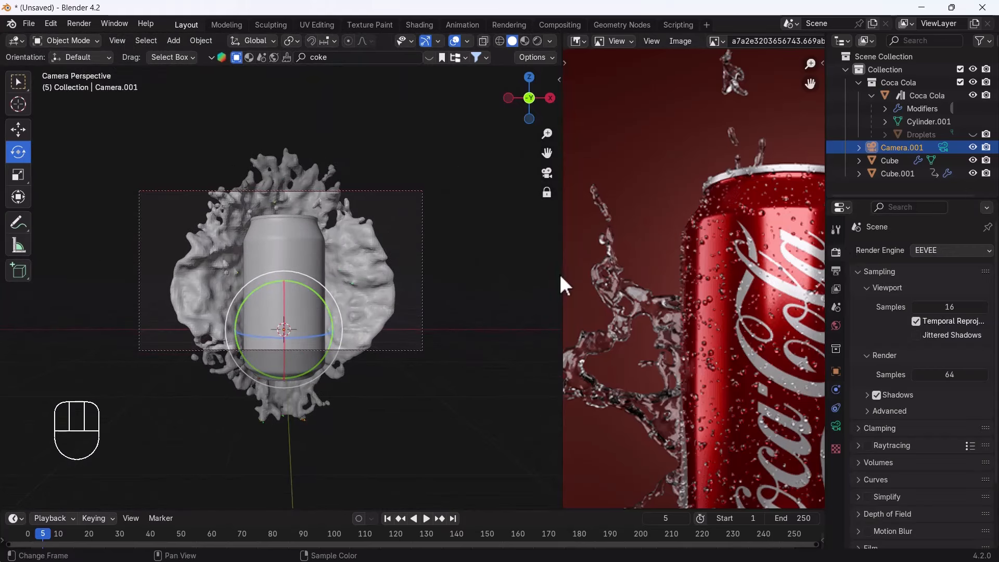
{"action": "middle_click_drag", "start_coordinate": [259, 290], "coordinate": [294, 290], "text": "ctrl"}
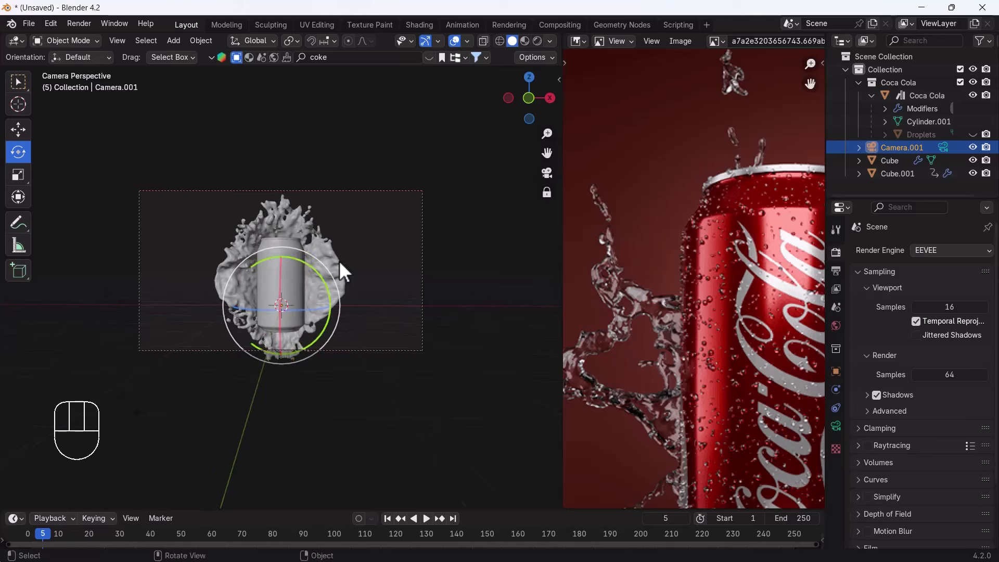
- Shade the liquid splash mesh smooth and deselect it
{"action": "left_click", "coordinate": [339, 264]}
{"action": "right_click", "coordinate": [339, 264]}
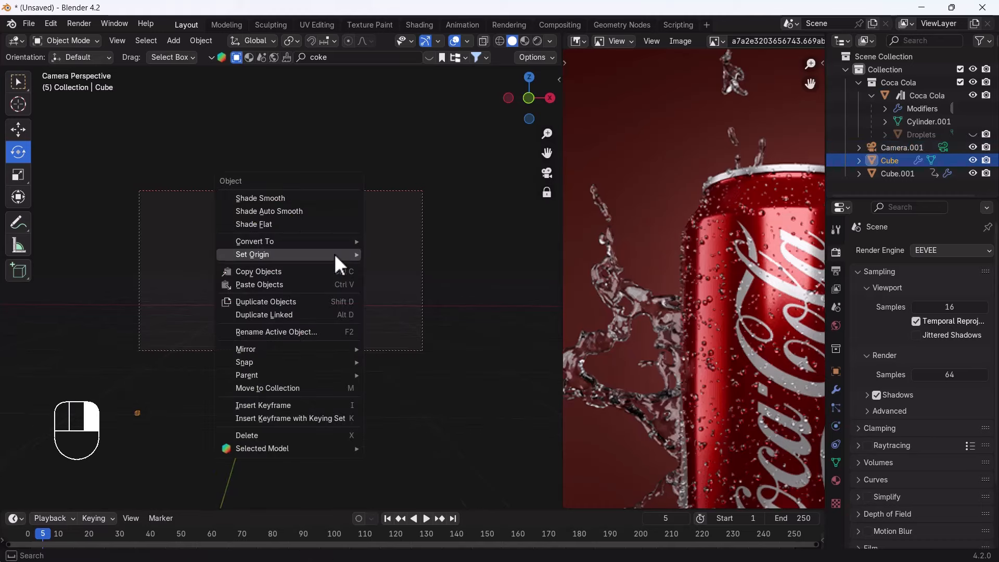
{"action": "left_click", "coordinate": [279, 204]}
{"action": "left_click", "coordinate": [493, 263]}
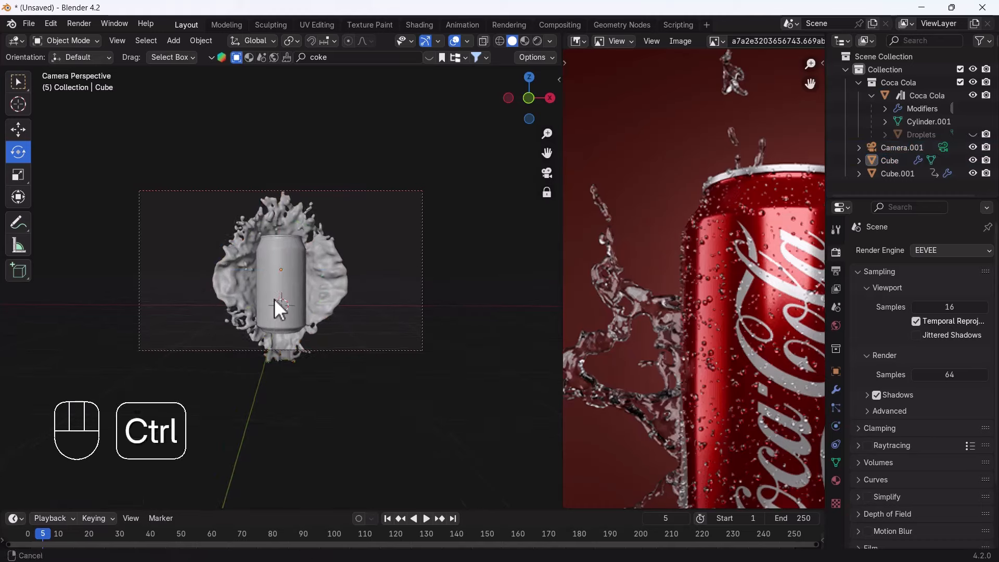
- Unlock the camera from the view and switch the viewport to rendered shading
{"action": "left_click", "coordinate": [543, 199]}
{"action": "middle_click_drag", "start_coordinate": [145, 361], "coordinate": [309, 344], "text": "ctrl"}
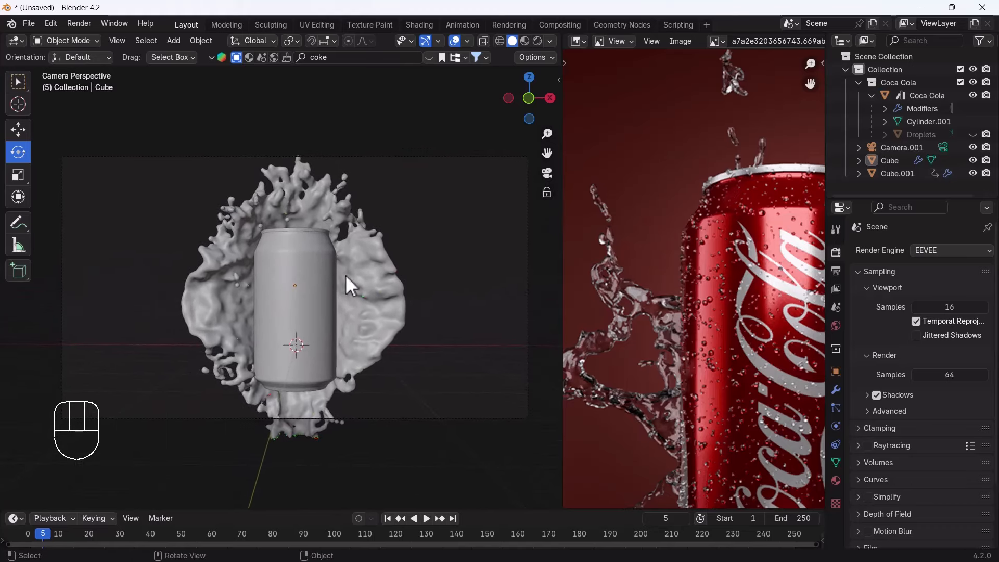
{"action": "left_click", "coordinate": [537, 43]}
- Light the scene with a blue-sky outdoor HDRI from the asset library
{"action": "left_click", "coordinate": [274, 58]}
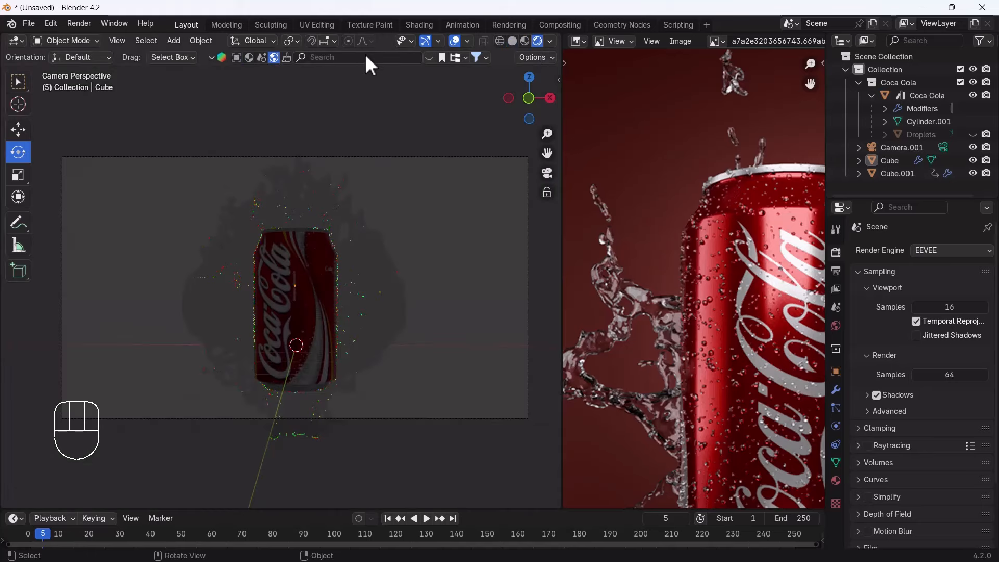
{"action": "left_click", "coordinate": [430, 57]}
{"action": "mouse_move", "coordinate": [238, 125]}
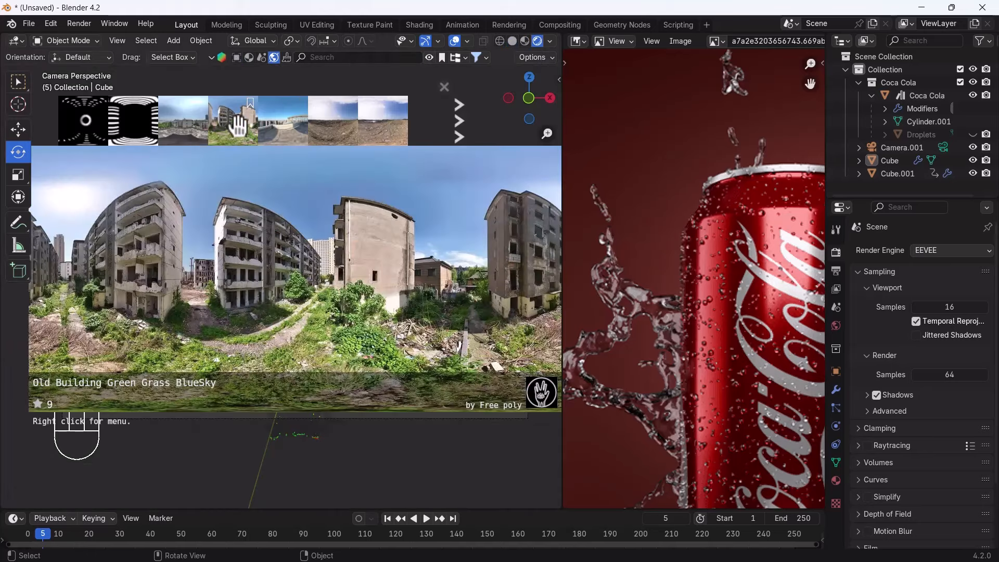
{"action": "left_click", "coordinate": [278, 126]}
- Enable a transparent film background in the render settings
{"action": "scroll", "coordinate": [879, 356], "scroll_direction": "down", "scroll_amount": 3}
{"action": "left_click", "coordinate": [879, 471]}
{"action": "scroll", "coordinate": [899, 489], "scroll_direction": "down", "scroll_amount": 3}
{"action": "left_click", "coordinate": [911, 452]}
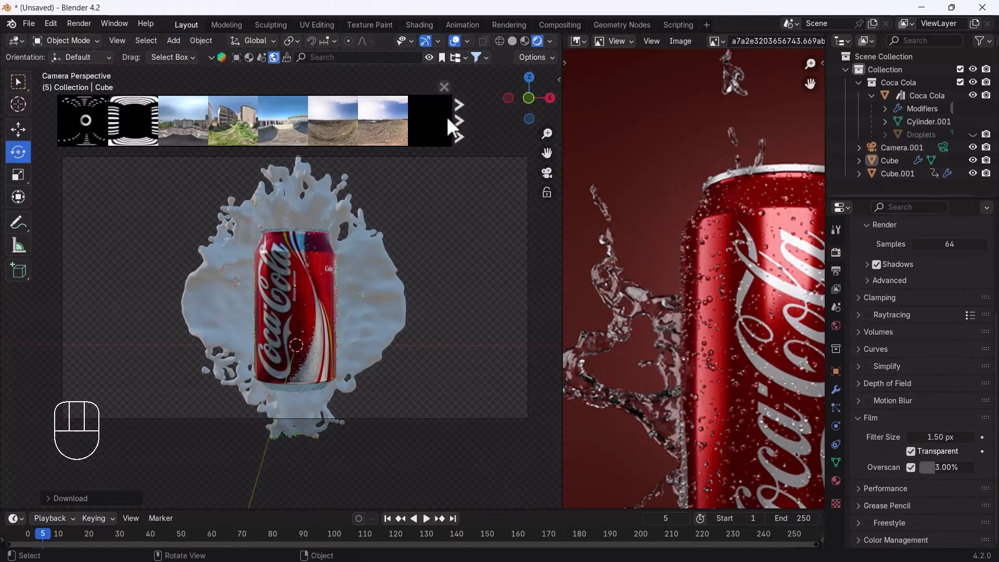
- Search the material library for "water" and apply the Water 08 material to the liquid splash
{"action": "left_click", "coordinate": [249, 57]}
{"action": "left_click", "coordinate": [335, 58]}
{"action": "type", "text": "water"}
{"action": "key", "text": "Return"}
{"action": "left_click_drag", "start_coordinate": [133, 121], "coordinate": [222, 312]}
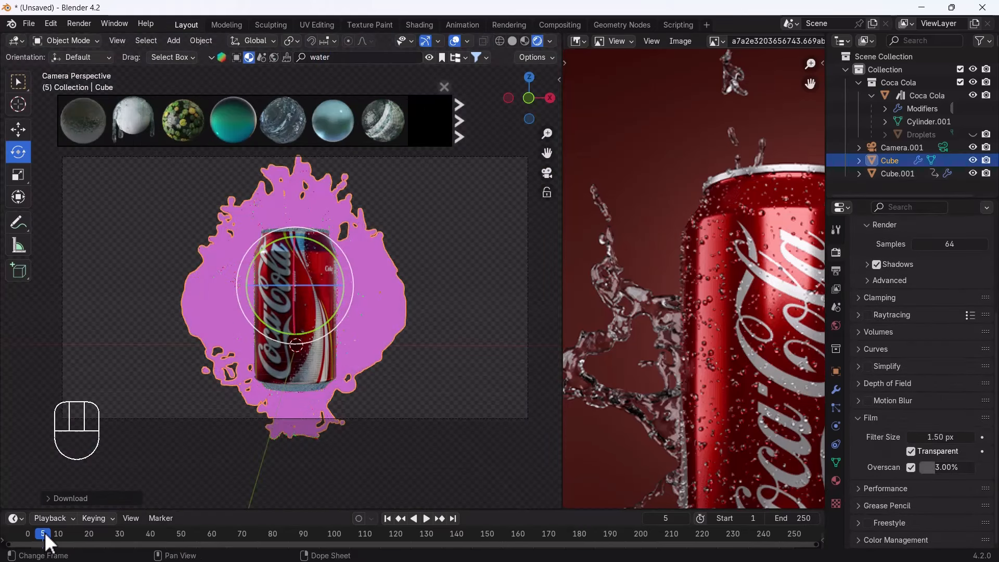
- Replace the splash's material with Water-fake-caustics, previewing it at frame 11 before returning to frame 5
{"action": "left_click_drag", "start_coordinate": [46, 536], "coordinate": [61, 536]}
{"action": "left_click", "coordinate": [836, 480]}
{"action": "scroll", "coordinate": [897, 312], "scroll_direction": "up", "scroll_amount": 4}
{"action": "mouse_move", "coordinate": [346, 125]}
{"action": "scroll", "coordinate": [347, 124], "scroll_direction": "down", "scroll_amount": 6}
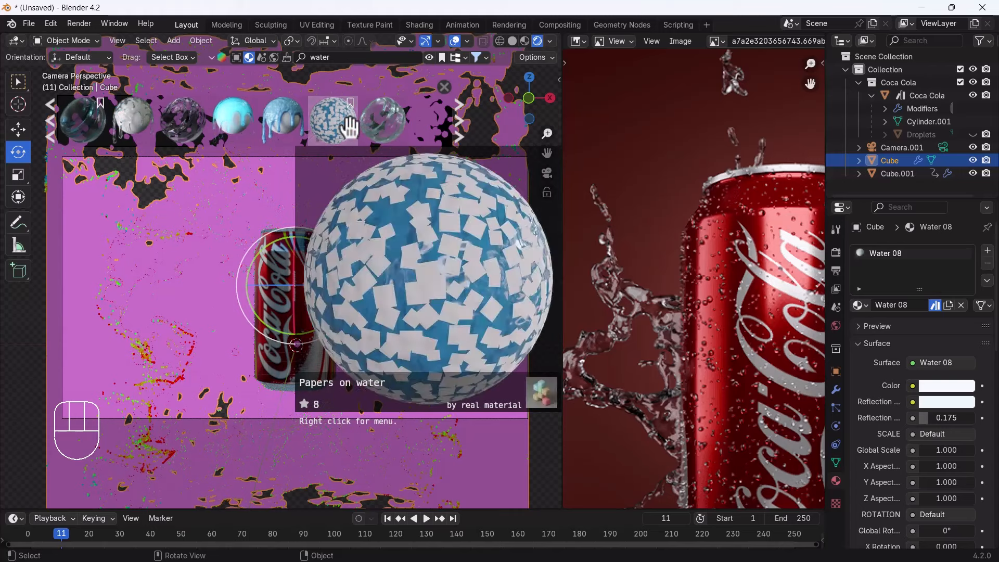
{"action": "scroll", "coordinate": [348, 127], "scroll_direction": "down", "scroll_amount": 3}
{"action": "left_click", "coordinate": [134, 122]}
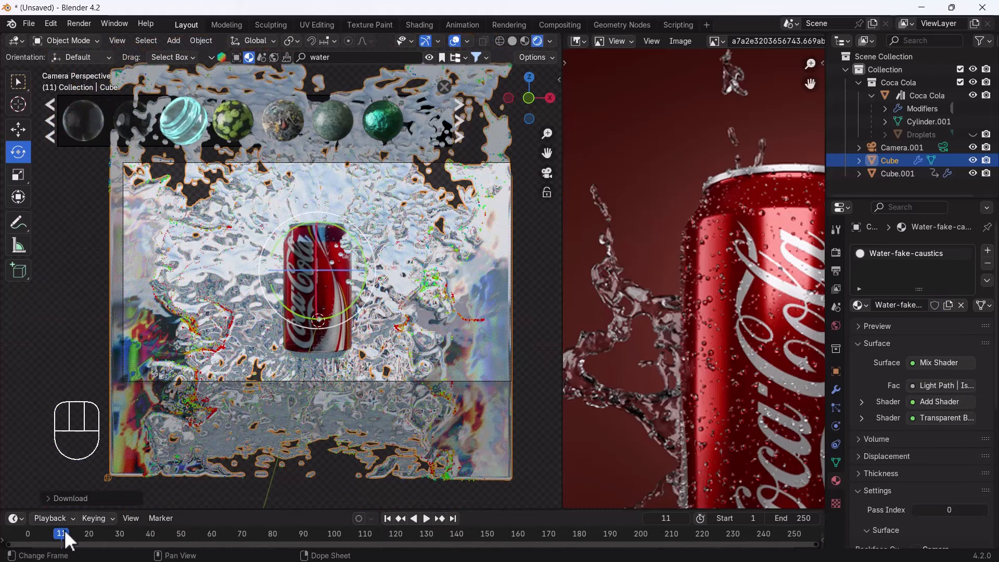
{"action": "left_click_drag", "start_coordinate": [61, 536], "coordinate": [42, 536]}
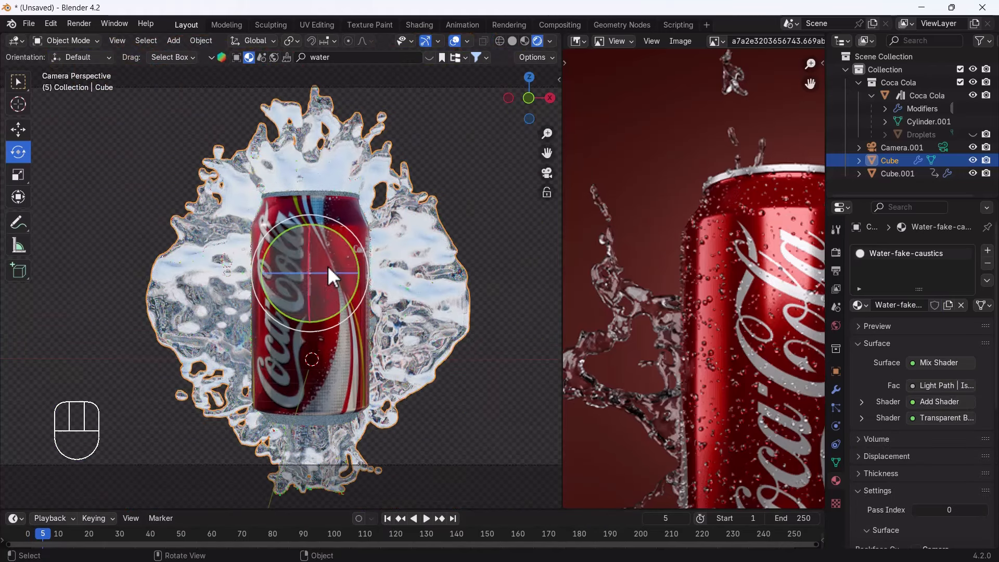
- Enable EEVEE raytracing and apply another clear water material from the search results to the splash
{"action": "left_click", "coordinate": [836, 252]}
{"action": "left_click", "coordinate": [868, 446]}
{"action": "left_click", "coordinate": [430, 58]}
{"action": "left_click", "coordinate": [83, 123]}
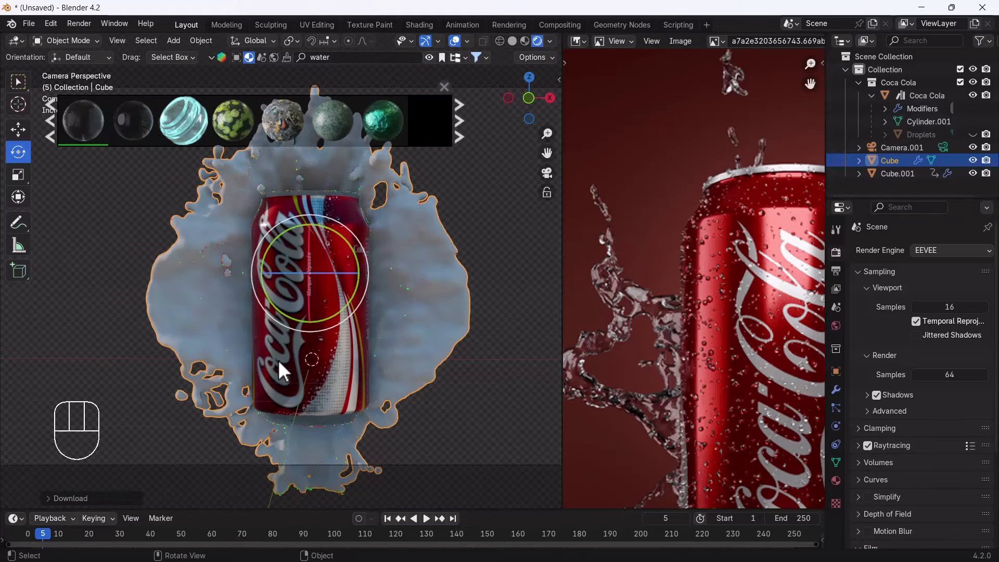
- Go to frame 6 of the splash and unhide the can's Droplets, returning to the camera view
{"action": "left_click_drag", "start_coordinate": [43, 534], "coordinate": [45, 533]}
{"action": "middle_click_drag", "start_coordinate": [323, 359], "coordinate": [299, 299]}
{"action": "scroll", "coordinate": [263, 296], "scroll_direction": "up", "scroll_amount": 5}
{"action": "left_click", "coordinate": [973, 134]}
{"action": "key", "text": "KP_0"}
{"action": "left_click", "coordinate": [261, 262]}
{"action": "scroll", "coordinate": [405, 338], "scroll_direction": "down", "scroll_amount": 1}
{"action": "middle_click_drag", "start_coordinate": [411, 339], "coordinate": [365, 357], "text": "shift"}
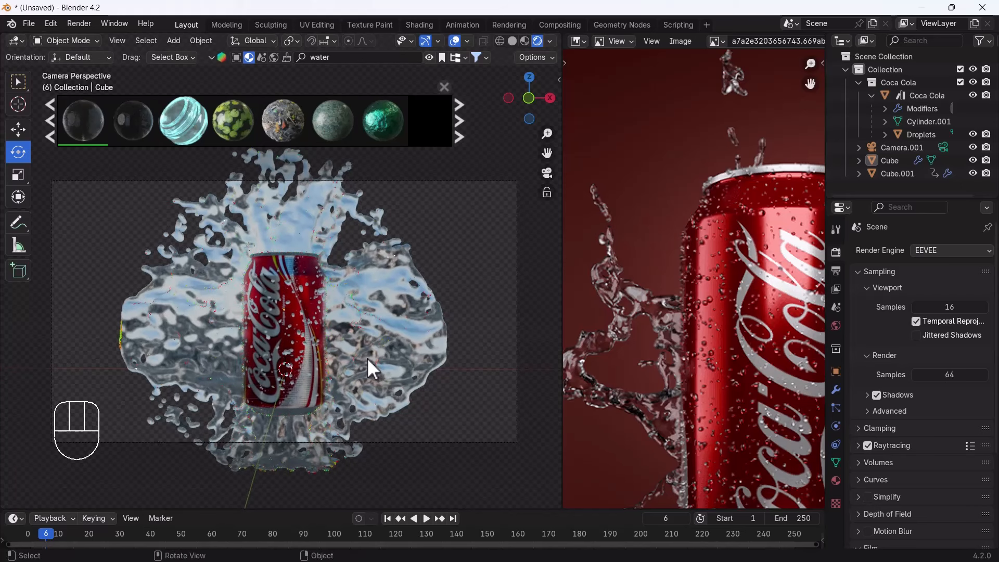
{"action": "scroll", "coordinate": [710, 326], "scroll_direction": "down", "scroll_amount": 6}
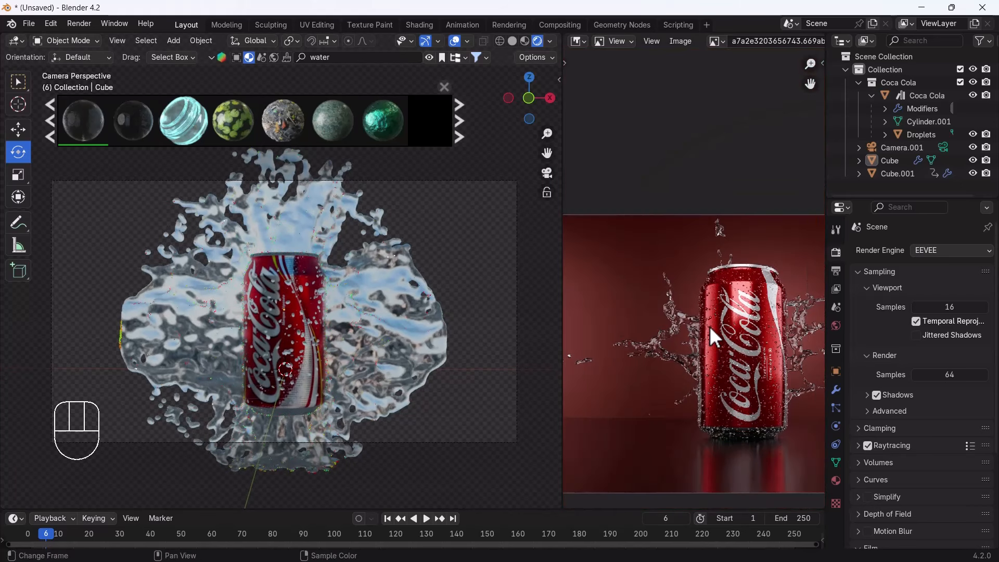